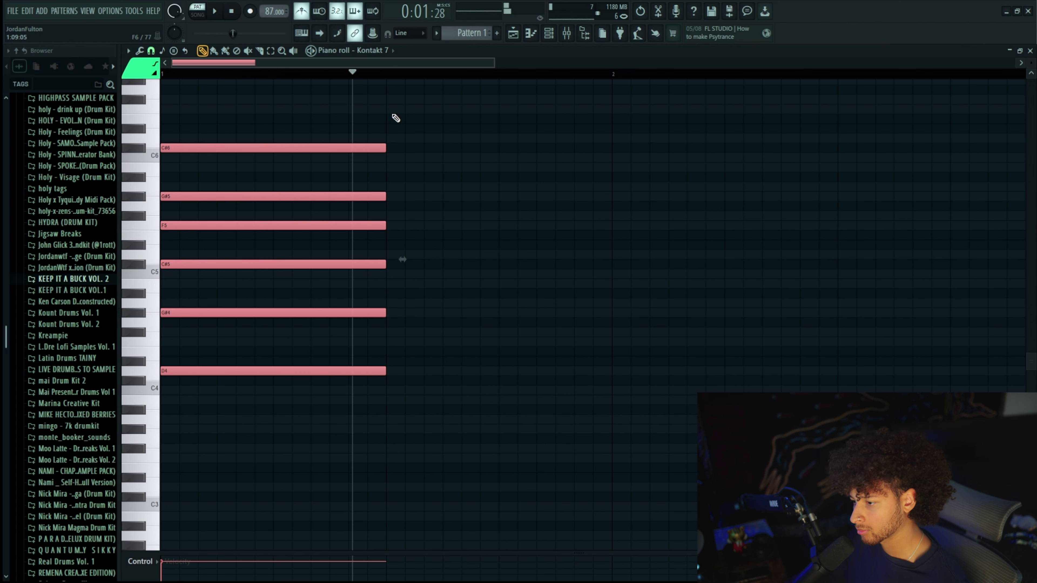
# Add a half-bar C#4 note directly after the opening chord and play the notes back
pyautogui.click(380, 379)
pyautogui.press('space')
pyautogui.moveTo(394, 379); pyautogui.dragTo(455, 380)
pyautogui.press('space')
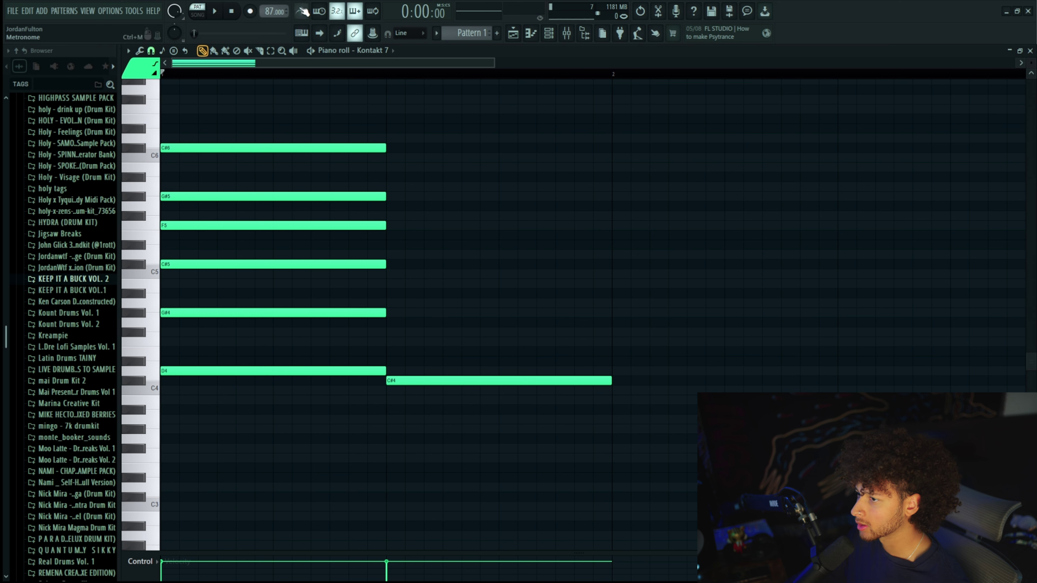
# Turn off the metronome, and select and play back the opening chord
pyautogui.moveTo(405, 373); pyautogui.dragTo(313, 159)
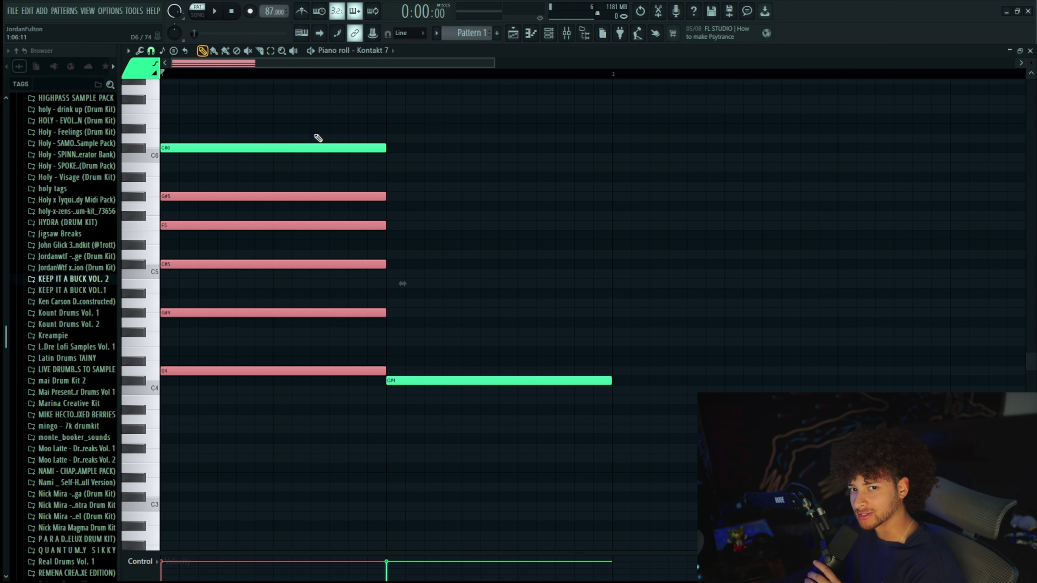
pyautogui.moveTo(376, 125); pyautogui.dragTo(247, 415)
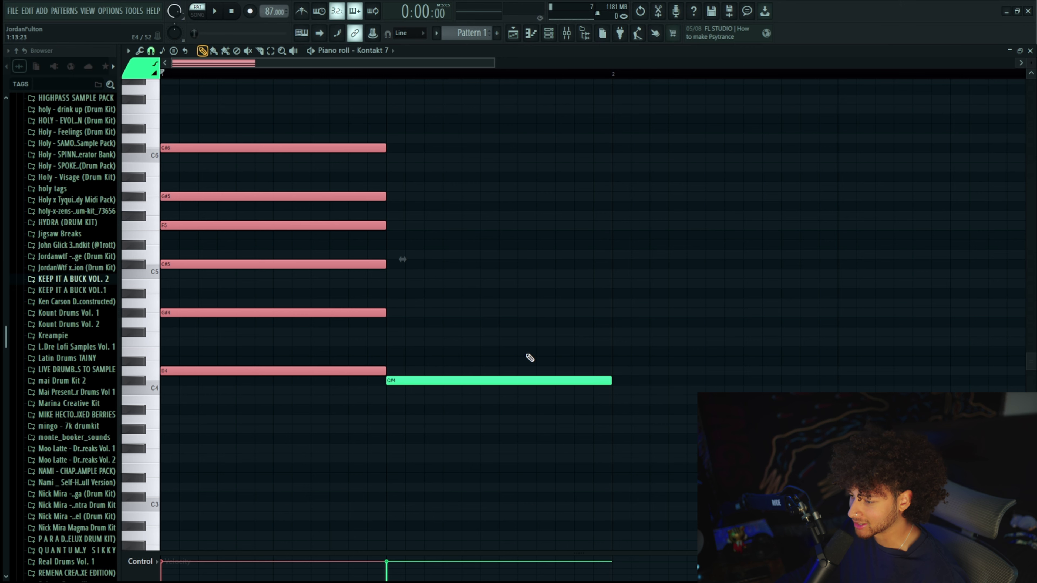
pyautogui.scroll(1, 281, 144)
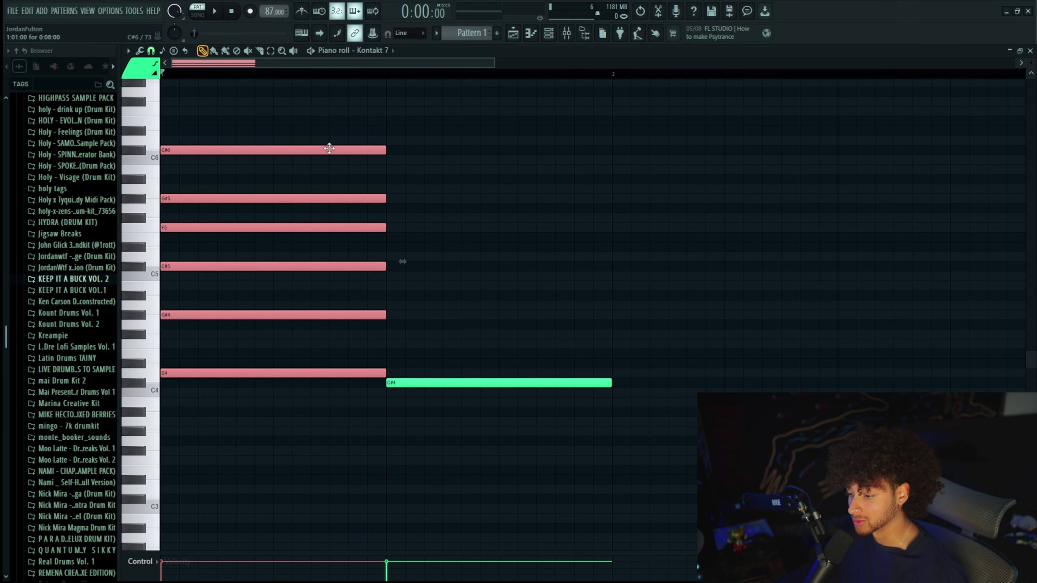
pyautogui.press('space')
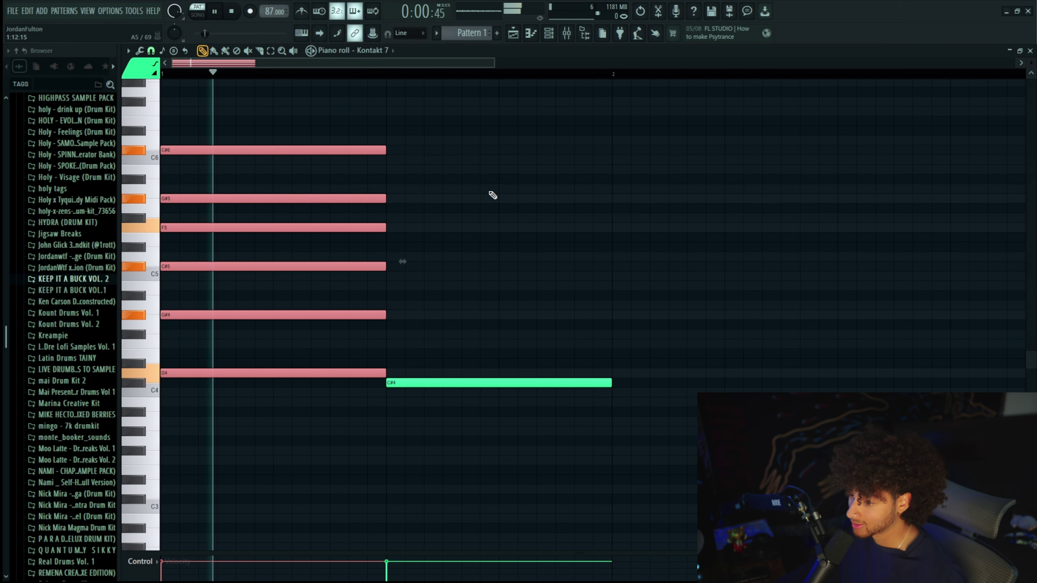
# Duplicate the first bar's chords into bar 2 and randomize the note velocities
pyautogui.moveTo(370, 126); pyautogui.dragTo(331, 224)
pyautogui.hotkey('ctrl', 'b')
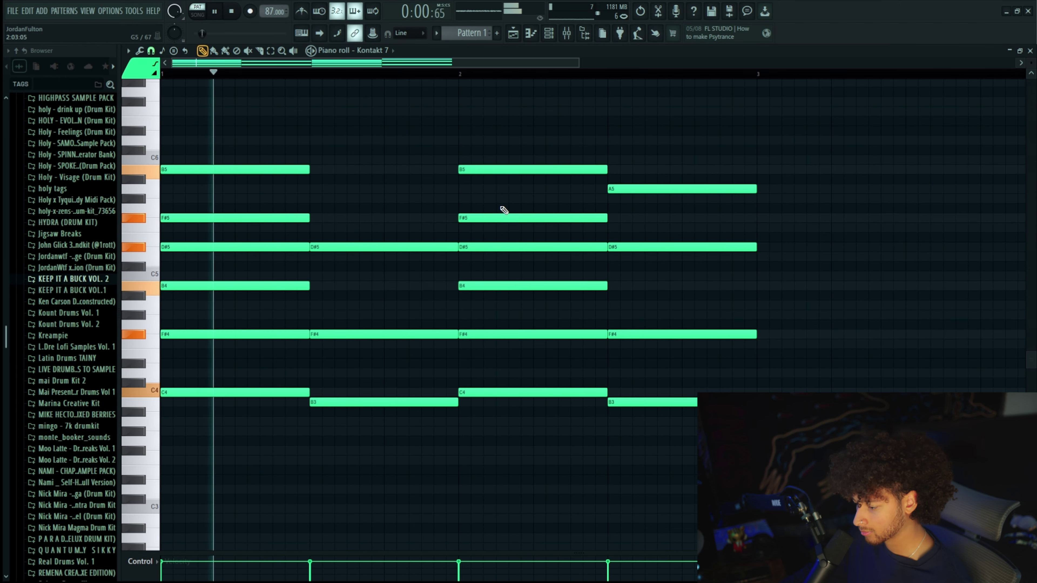
pyautogui.hotkey('alt', 'r')
pyautogui.click(576, 398)
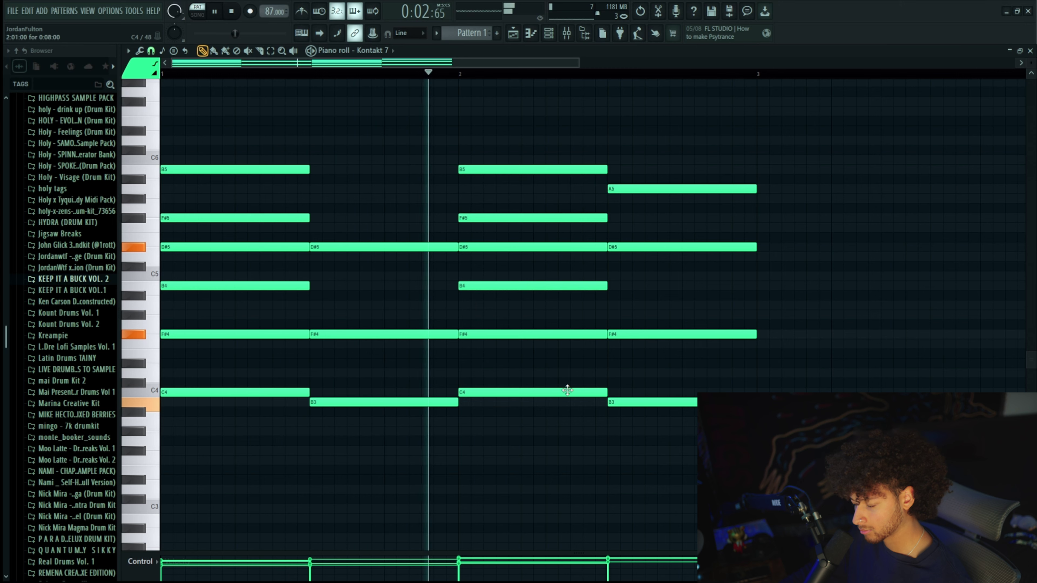
# Duplicate the two-bar chord progression repeatedly until it fills eight bars, then clear the selection
pyautogui.scroll(-2, 555, 390)
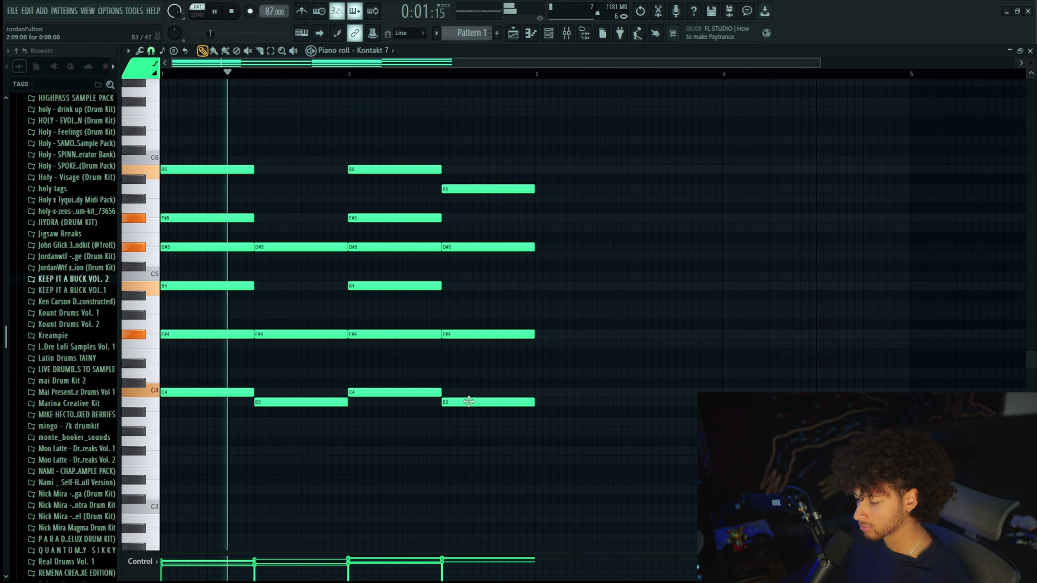
pyautogui.scroll(-1, 471, 417)
pyautogui.moveTo(534, 474); pyautogui.dragTo(208, 164)
pyautogui.hotkey('ctrl', 'b')
pyautogui.scroll(-1, 500, 343)
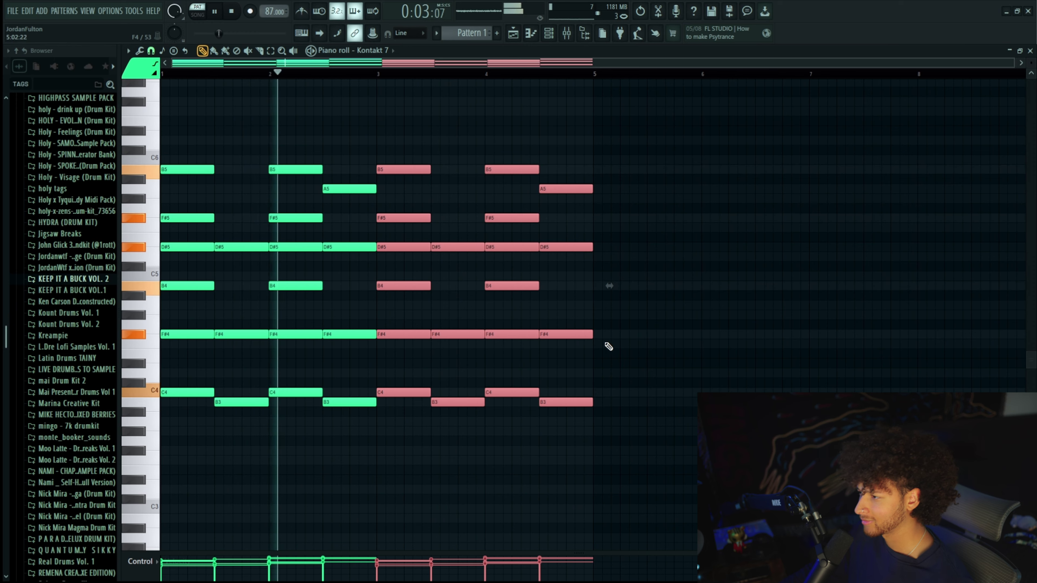
pyautogui.hotkey('ctrl', 'b')
pyautogui.hotkey('ctrl', 'b')
pyautogui.scroll(-1, 620, 426)
pyautogui.hotkey('ctrl', 'a')
pyautogui.hotkey('ctrl', 'd')
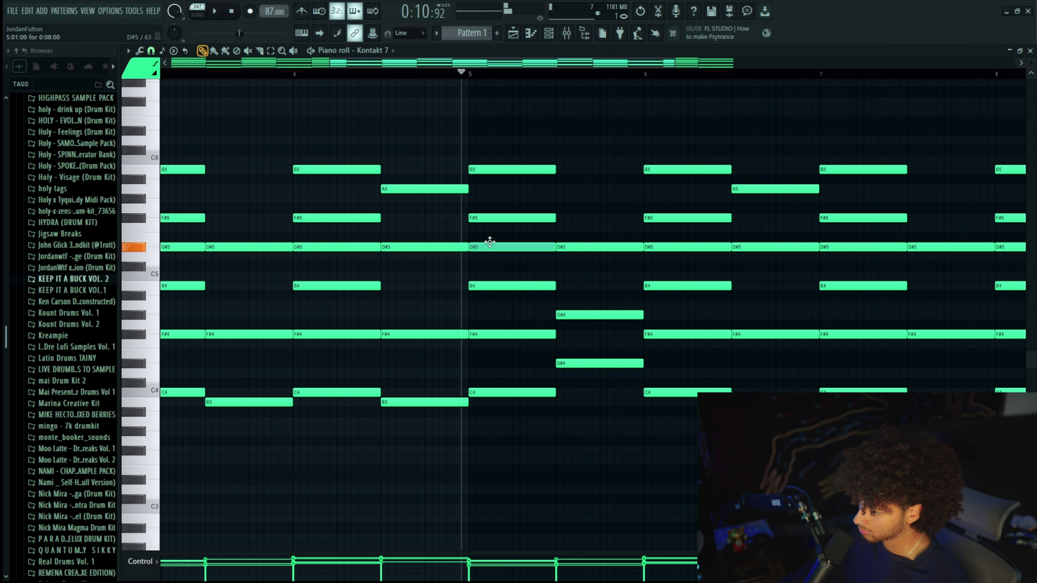
# Raise the D#5 in bar 5's first chord to E5 and audition the change
pyautogui.press('space')
pyautogui.press('space')
pyautogui.moveTo(491, 238)
pyautogui.mouseDown()
pyautogui.moveTo(491, 251)
pyautogui.moveTo(494, 235)
pyautogui.mouseUp()
pyautogui.press('space')
pyautogui.press('space')
pyautogui.press('space')
pyautogui.press('space')
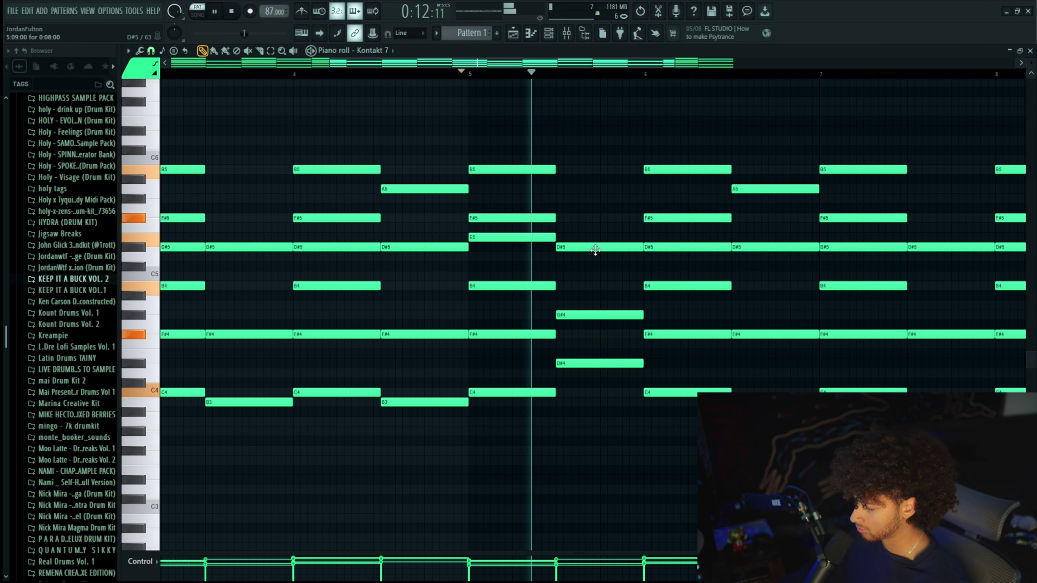
# Revoice bar 5's second chord as E4, F#4, B4 and D#5, and use D4 and G4 in bar 6's first chord
pyautogui.press('space')
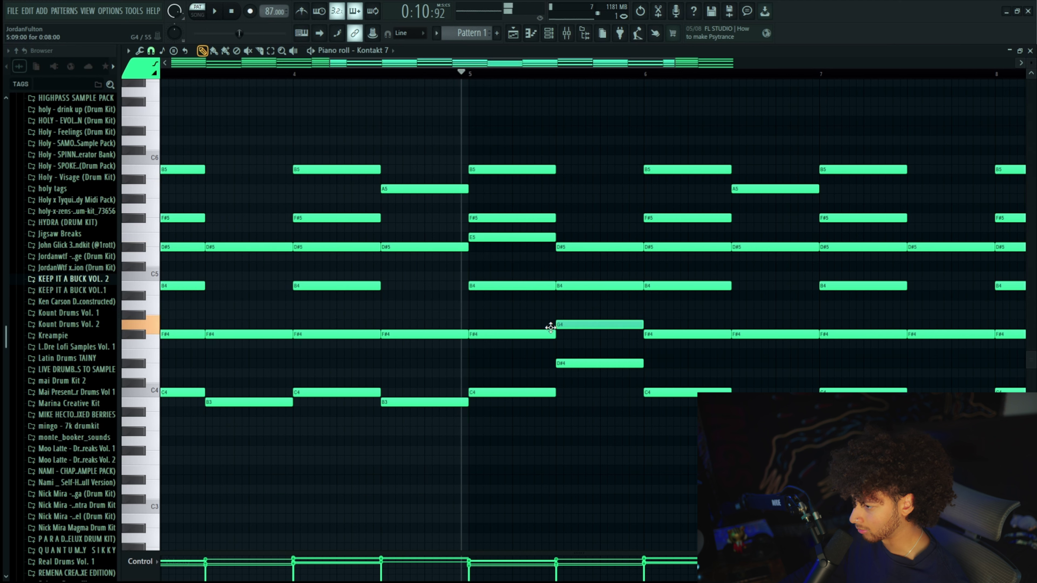
pyautogui.press('space')
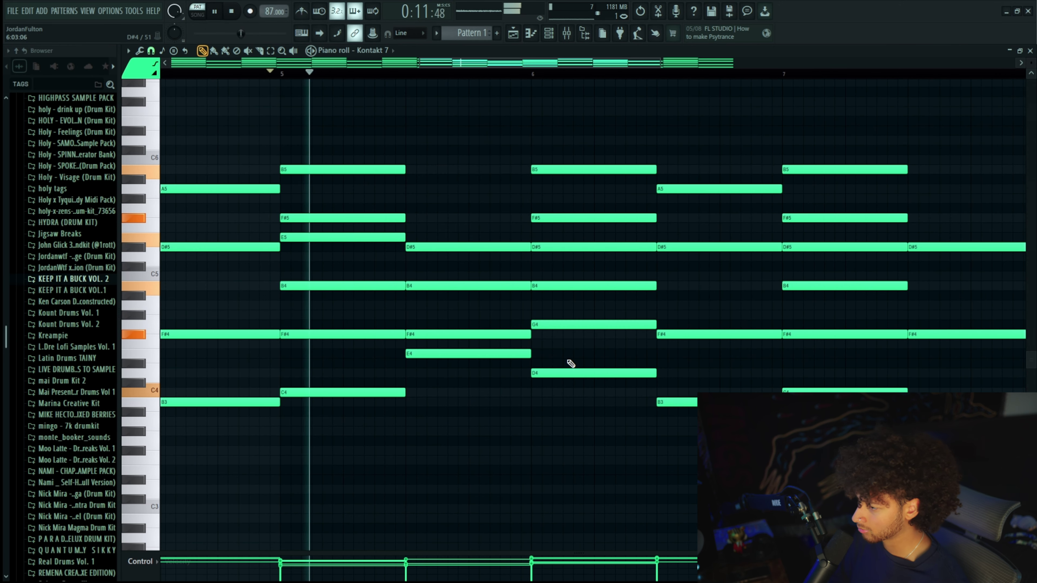
# Transpose the whole progression up one octave and play it back from just before bar 5
pyautogui.scroll(-2, 569, 363)
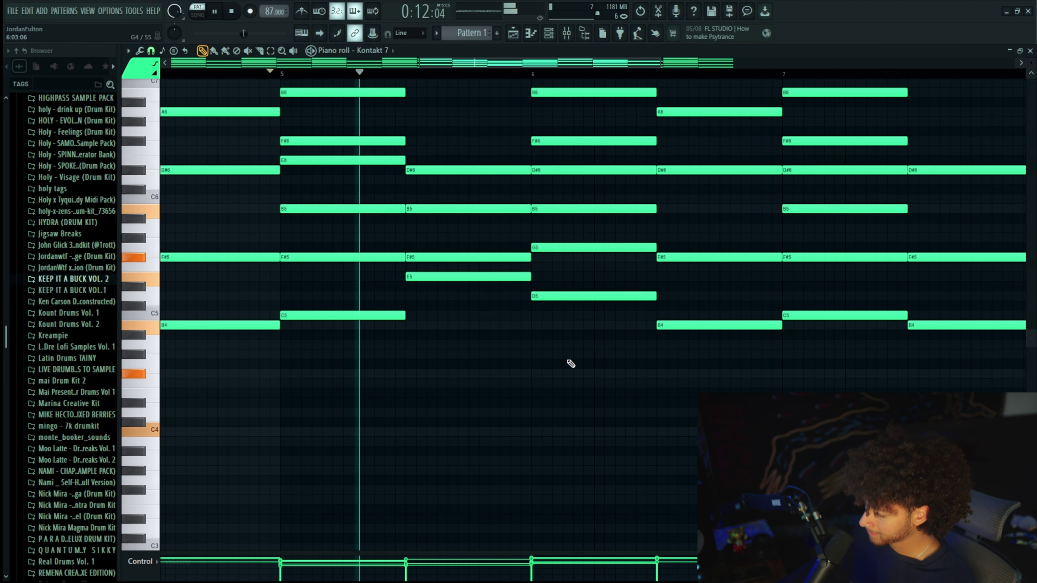
pyautogui.scroll(3, 681, 319)
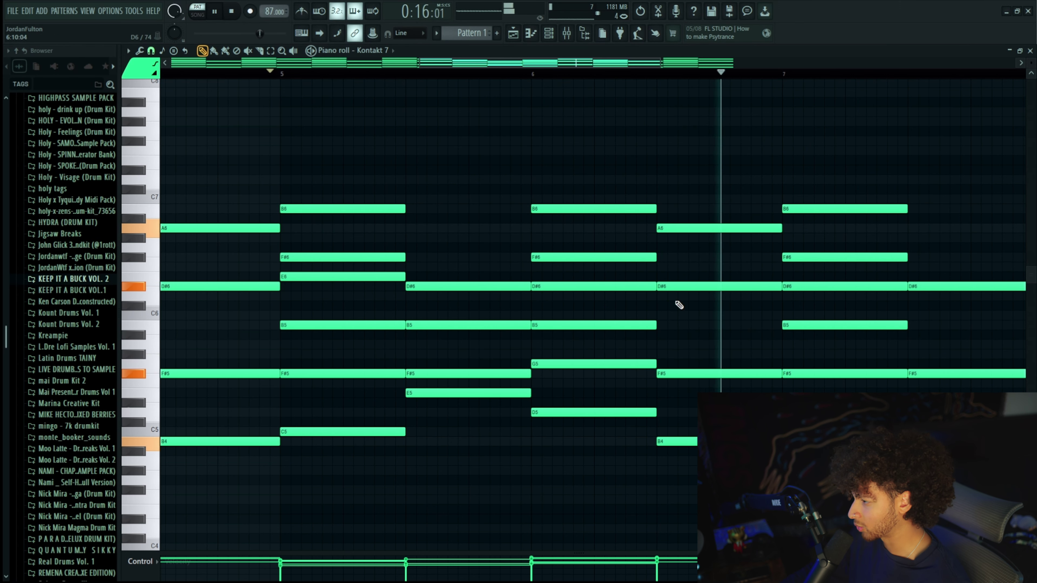
pyautogui.scroll(-4, 678, 305)
pyautogui.press('space')
pyautogui.press('space')
pyautogui.scroll(4, 559, 185)
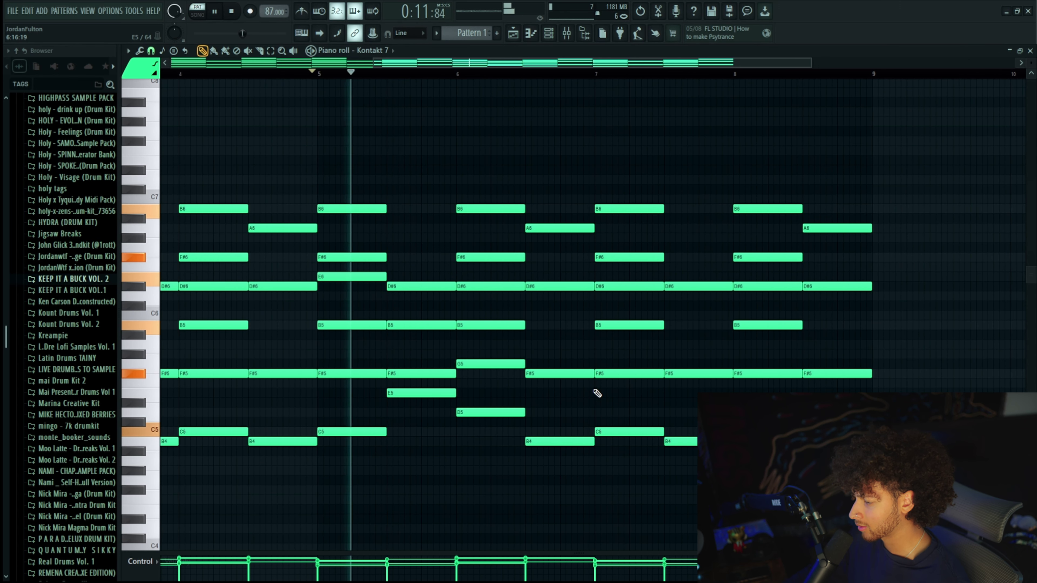
# Raise the F#5 in bar 7's first chord two octaves to F#7 and extend that chord across the full bar
pyautogui.click(631, 374)
pyautogui.hotkey('ctrl', 'Up')
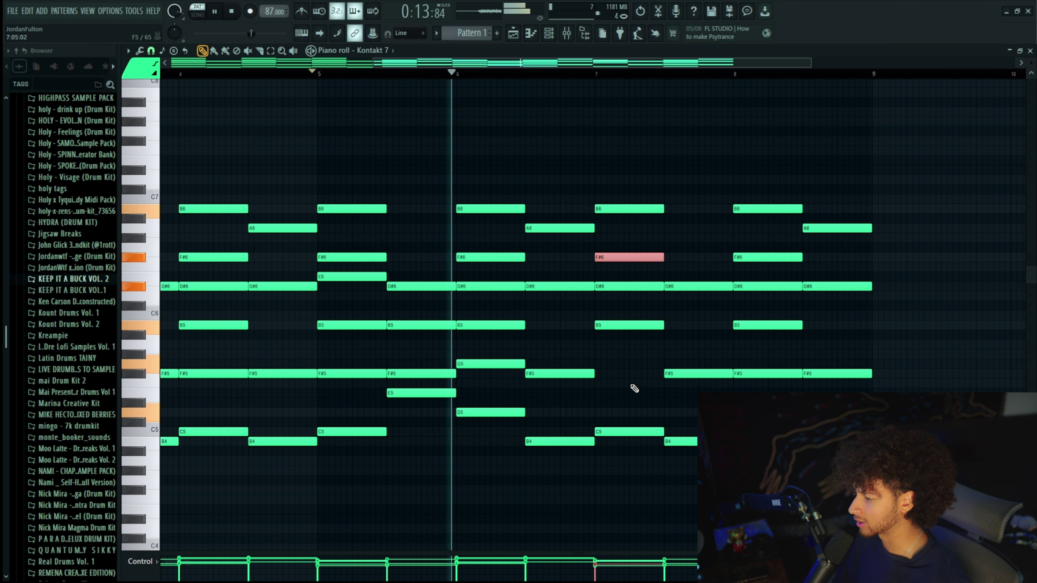
pyautogui.hotkey('ctrl', 'Up')
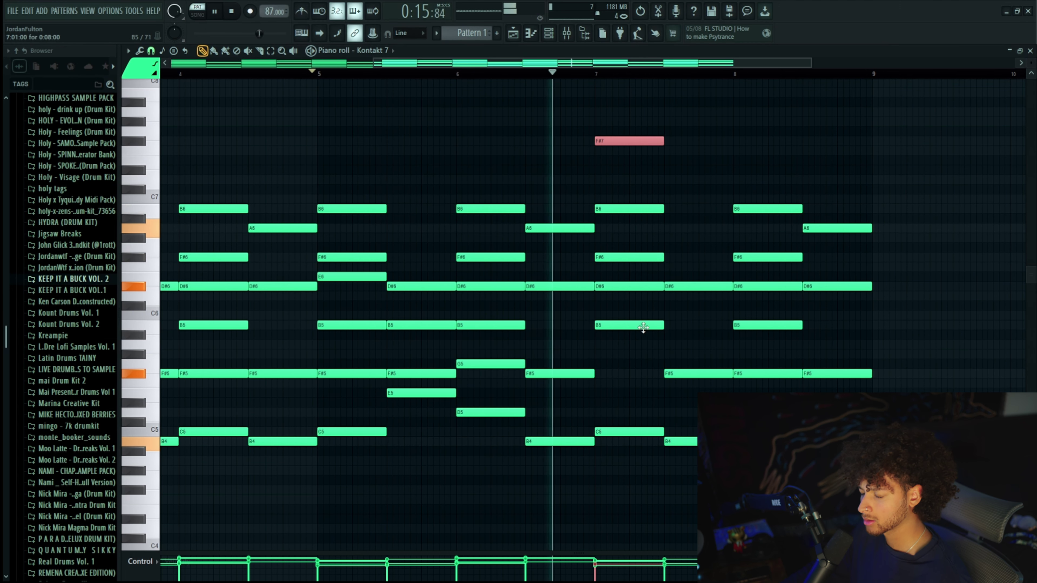
pyautogui.keyDown('ctrl'); pyautogui.click(627, 164); pyautogui.keyUp('ctrl')
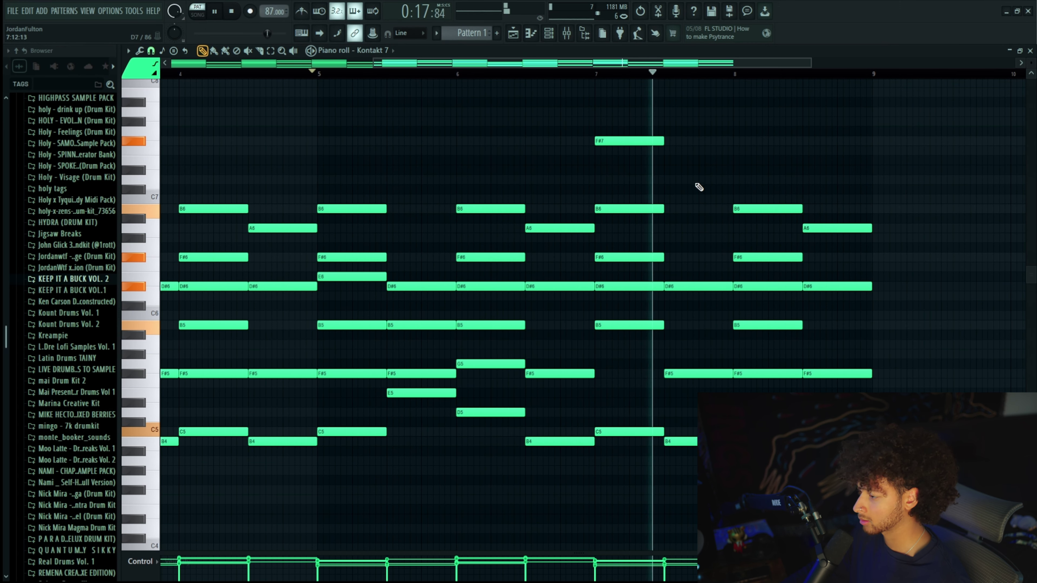
pyautogui.click(597, 73)
# Select the chords in bars 2, 4, 6 and 8 and strum them with the strumizer
pyautogui.moveTo(180, 167); pyautogui.dragTo(211, 441)
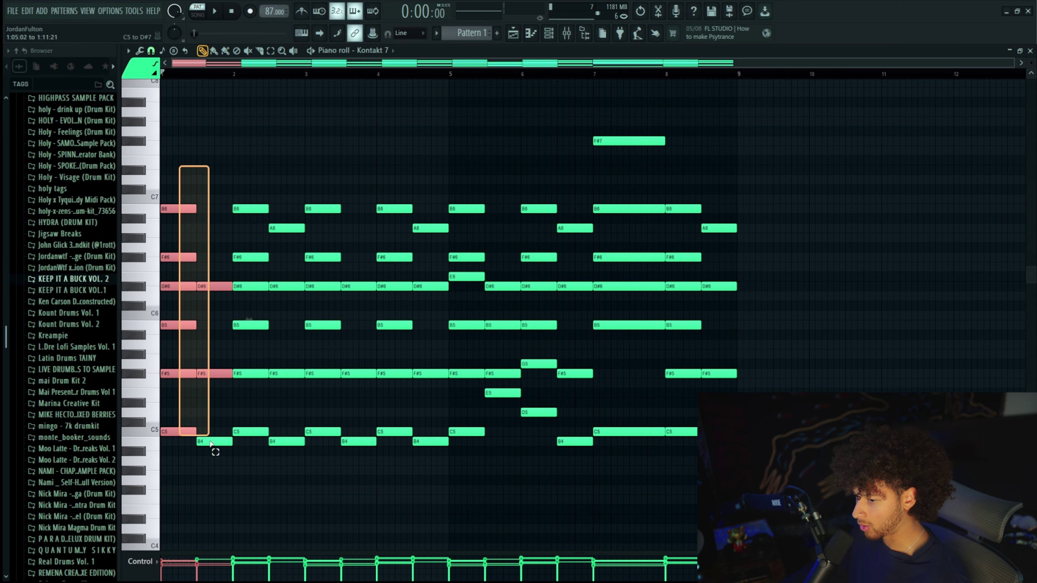
pyautogui.moveTo(257, 176); pyautogui.dragTo(306, 491)
pyautogui.moveTo(383, 166); pyautogui.dragTo(449, 460)
pyautogui.moveTo(535, 335); pyautogui.dragTo(580, 435)
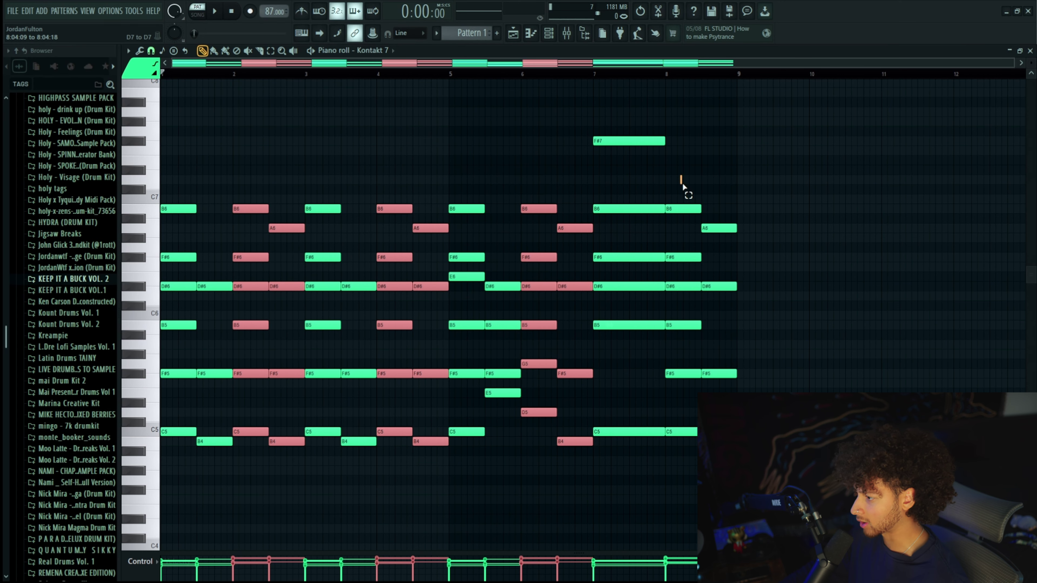
pyautogui.moveTo(683, 186); pyautogui.dragTo(740, 443)
pyautogui.hotkey('alt', 's')
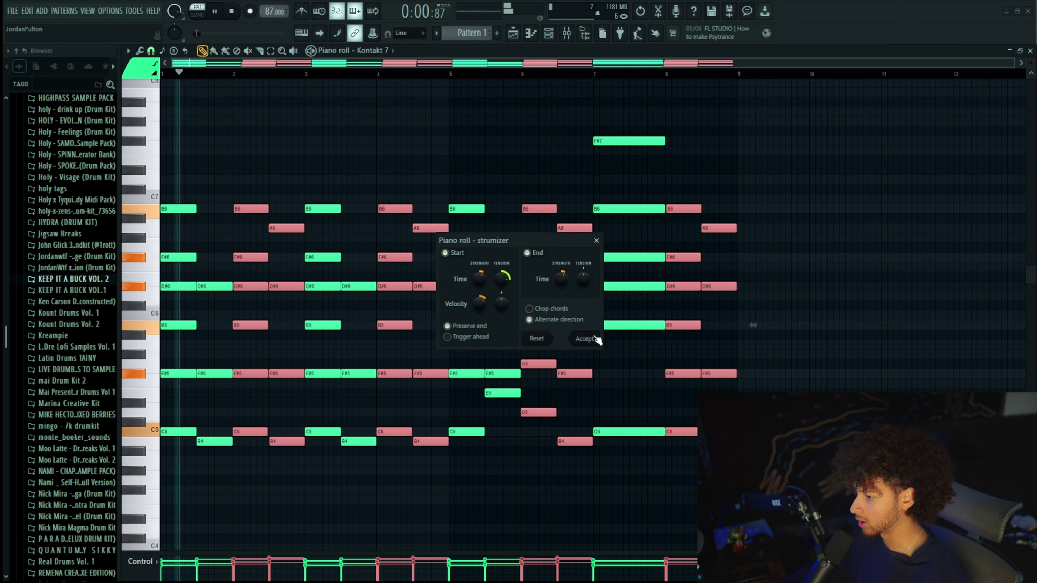
pyautogui.click(595, 339)
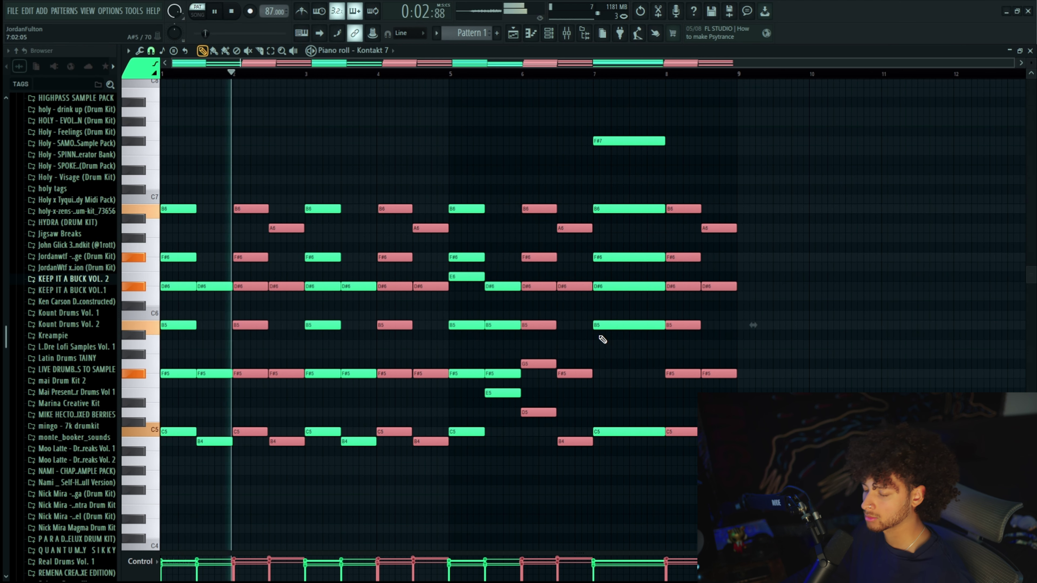
# Switch to Kontakt and load the Jazzy preset for the NOIRE Pure piano
pyautogui.press('F7')
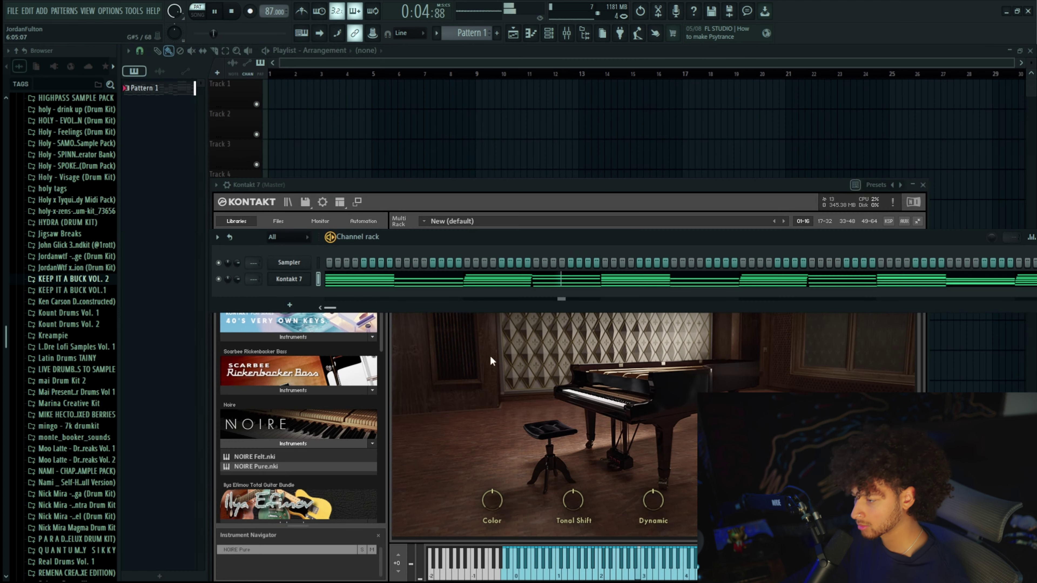
pyautogui.press('F6')
pyautogui.click(434, 254)
pyautogui.moveTo(449, 293)
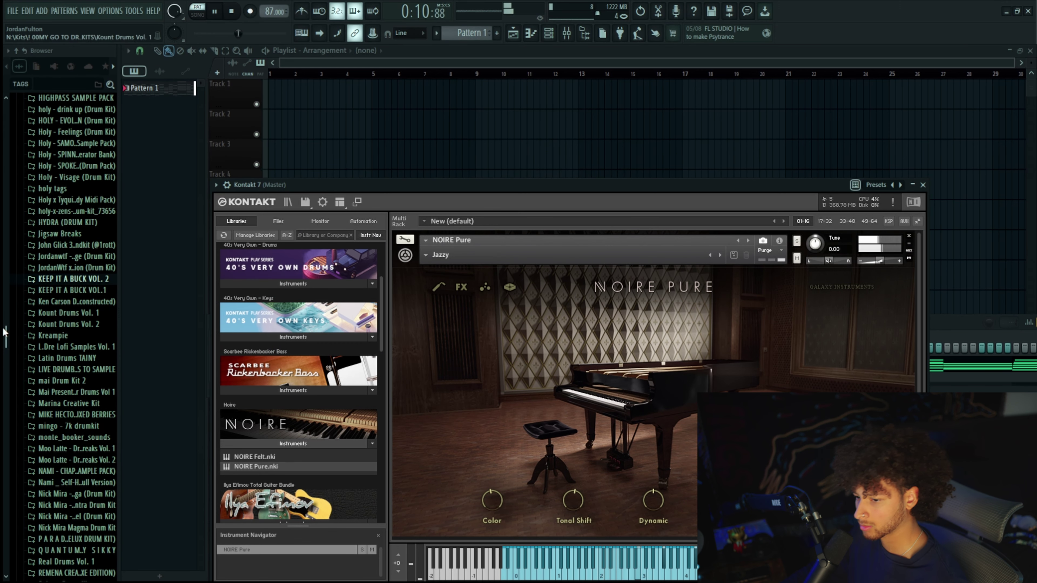
pyautogui.scroll(-4, 35, 358)
pyautogui.scroll(-4, 77, 376)
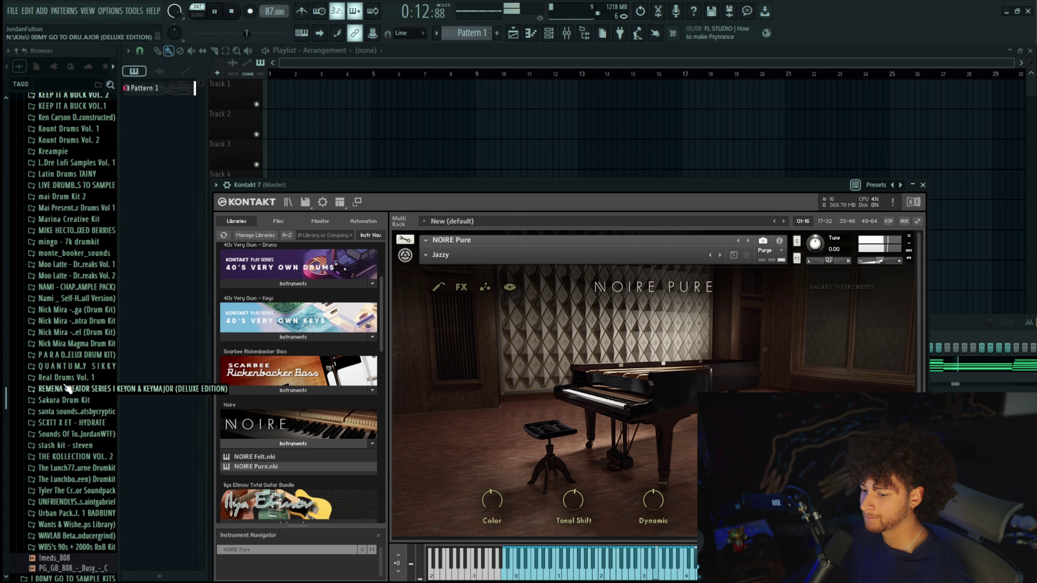
pyautogui.scroll(10, 72, 421)
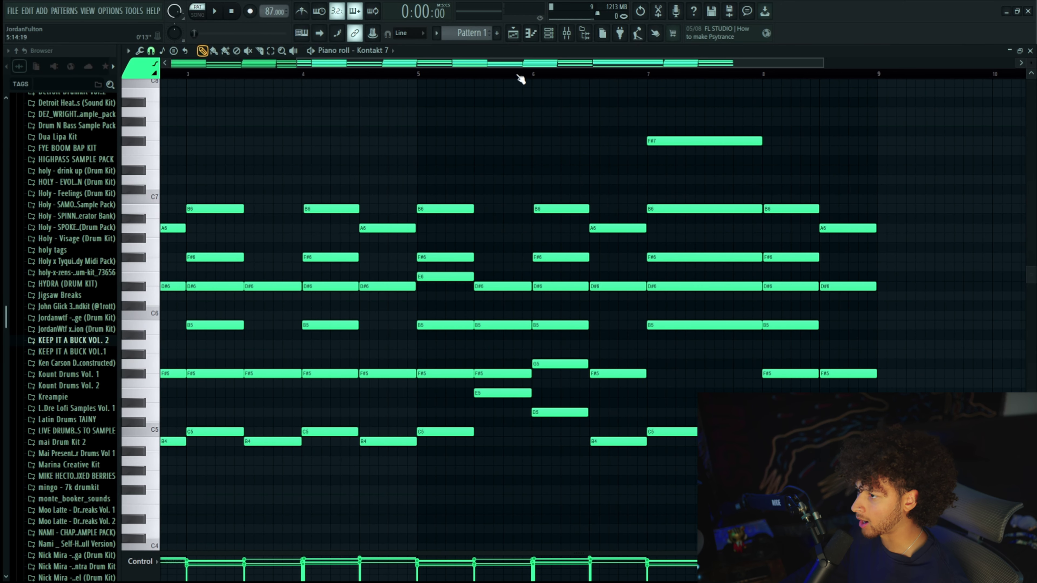
# Add a D7 note on top of bar 6's first chord, raise it to D#7 and audition it
pyautogui.click(538, 179)
pyautogui.press('space')
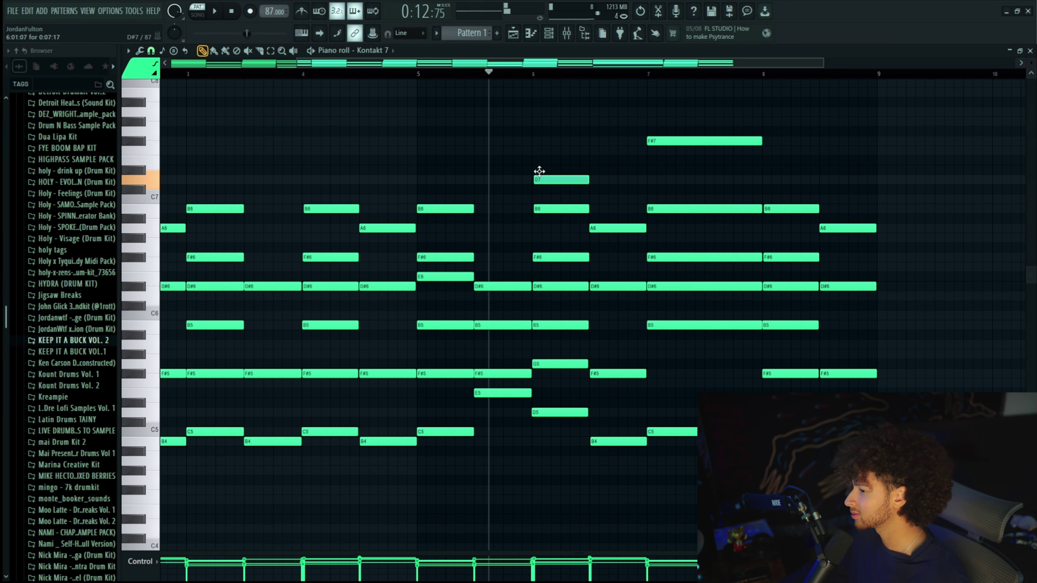
pyautogui.press('space')
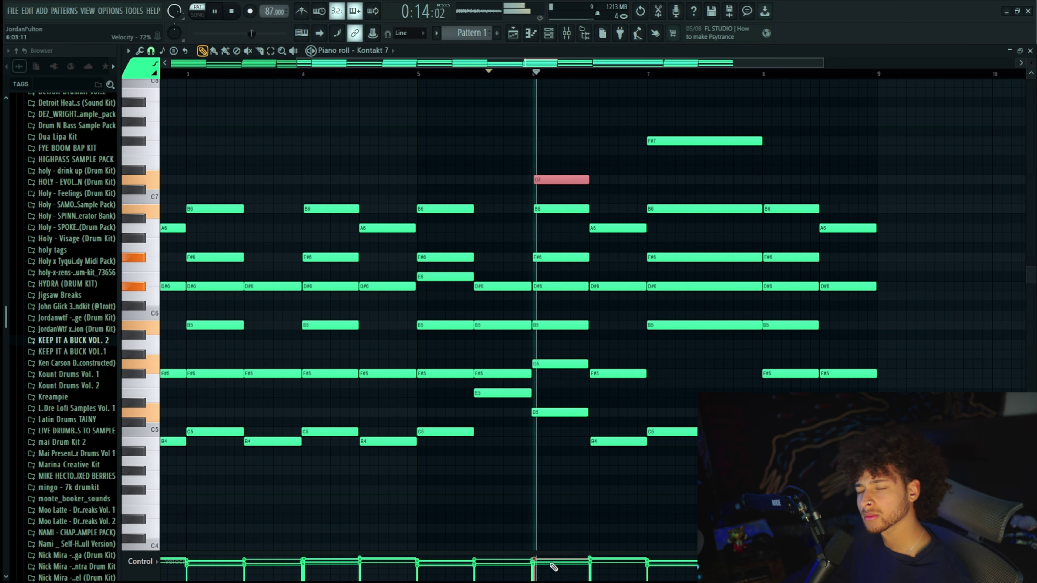
pyautogui.press('space')
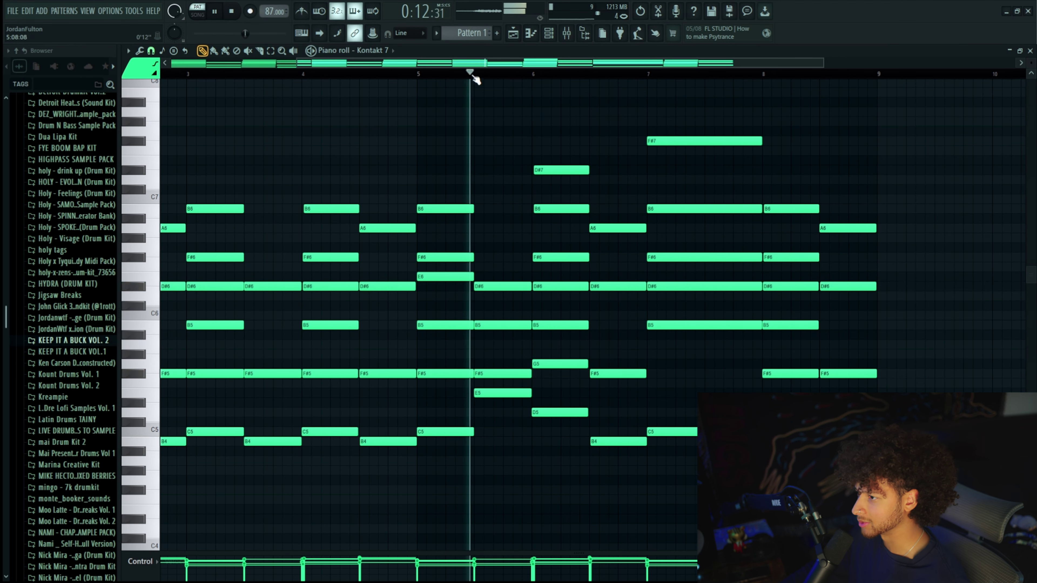
# Audition bar 6's first chord, checking its low D5 and G5 notes
pyautogui.press('space')
pyautogui.scroll(2, 568, 240)
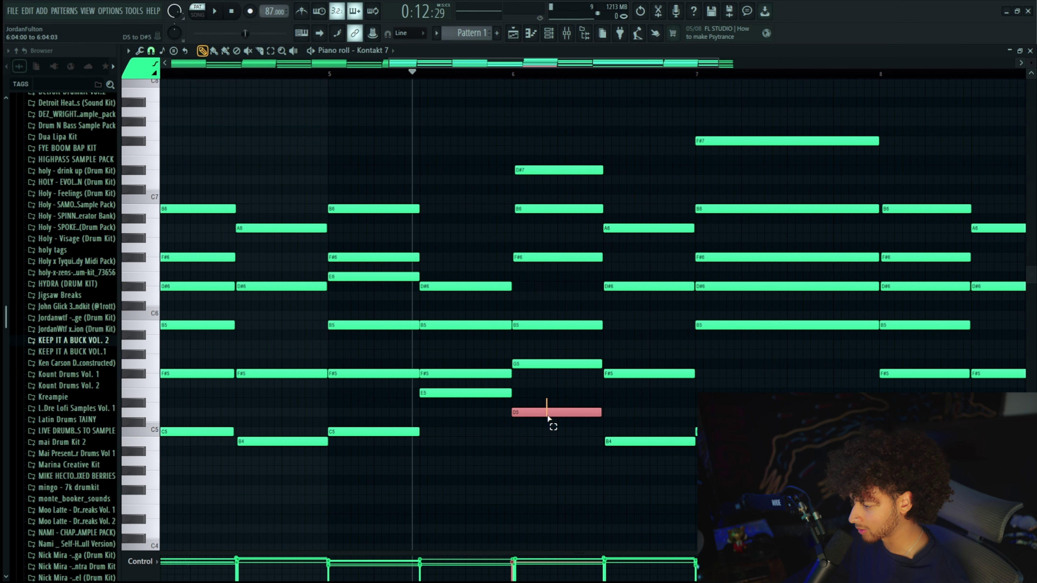
pyautogui.press('space')
pyautogui.click(545, 363)
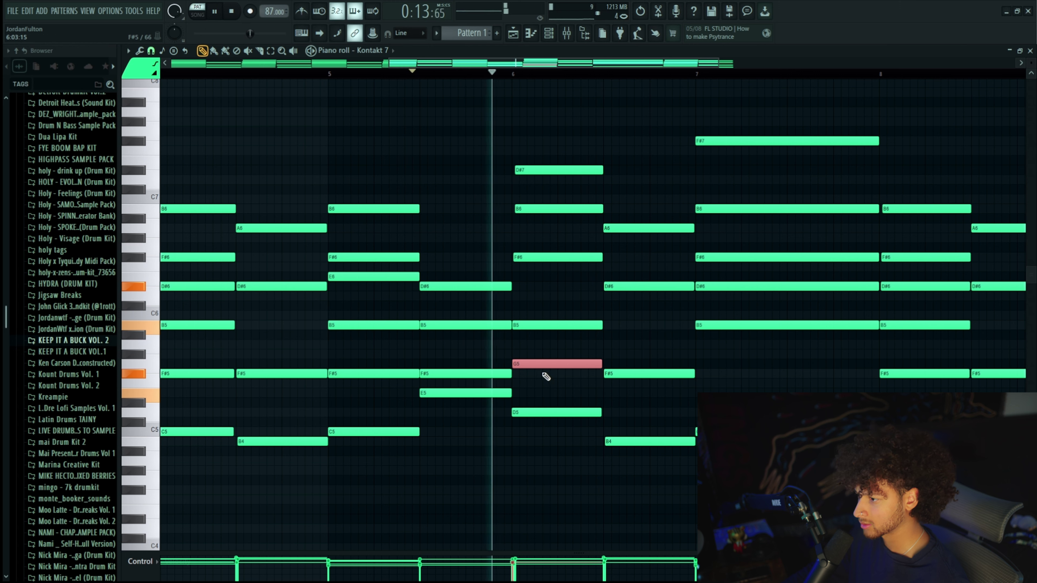
pyautogui.press('space')
pyautogui.press('space')
pyautogui.press('space')
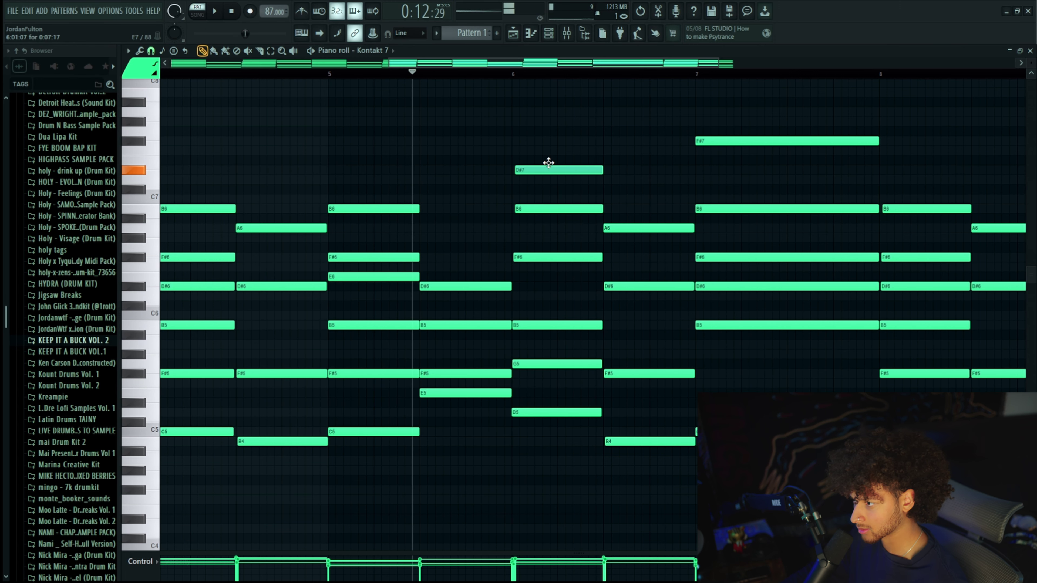
# Raise the top note of bar 6's first chord to E7 and play it back
pyautogui.click(552, 159)
pyautogui.press('space')
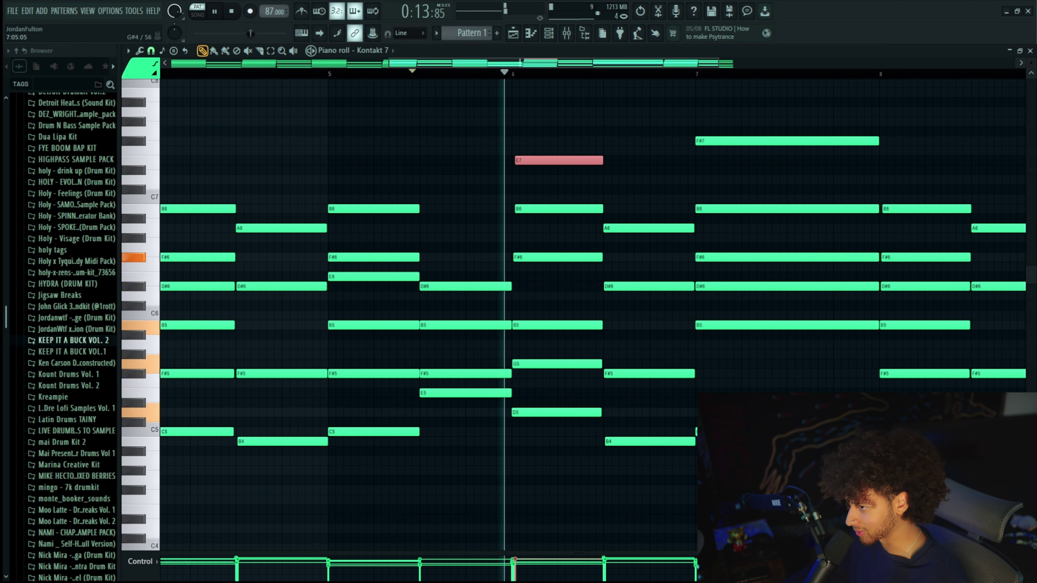
pyautogui.keyDown('ctrl'); pyautogui.click(649, 153); pyautogui.keyUp('ctrl')
# Clone the Kontakt 7 piano channel and load Scarbee Rickenbacker Bass - Palm Muted in the copy
pyautogui.scroll(-3, 549, 261)
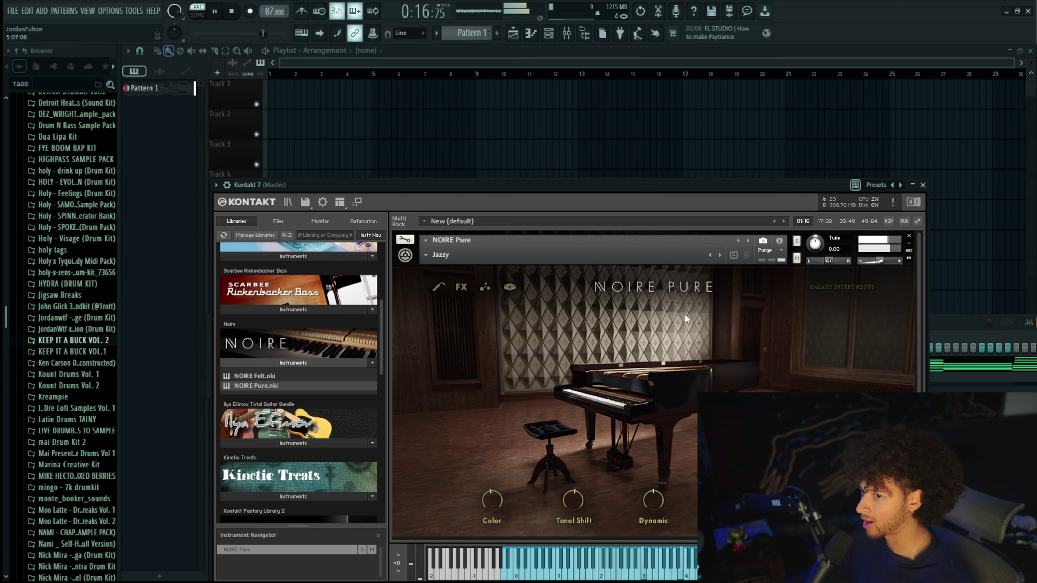
pyautogui.press('F6')
pyautogui.rightClick(302, 363)
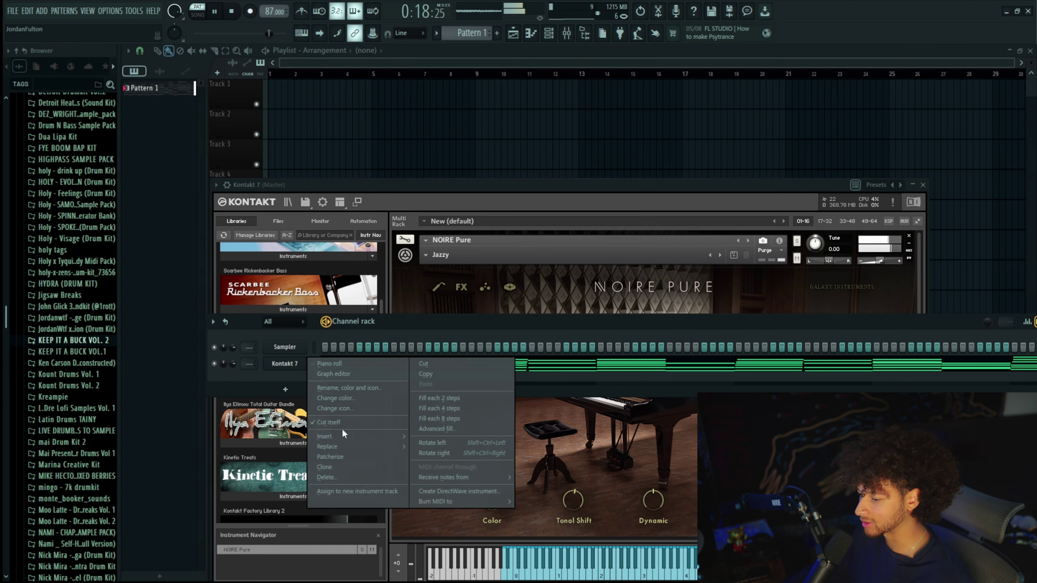
pyautogui.click(347, 465)
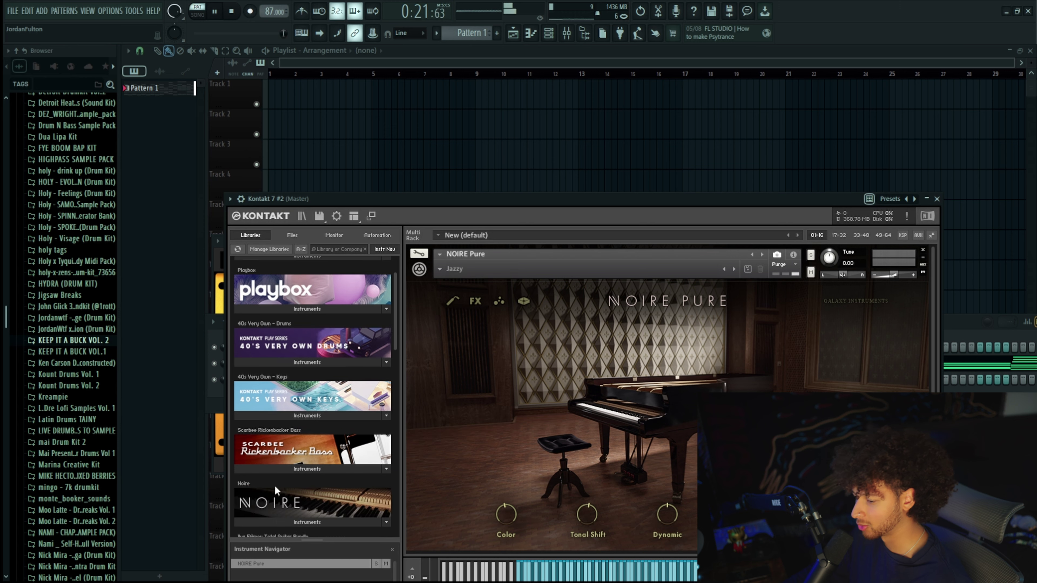
pyautogui.click(298, 470)
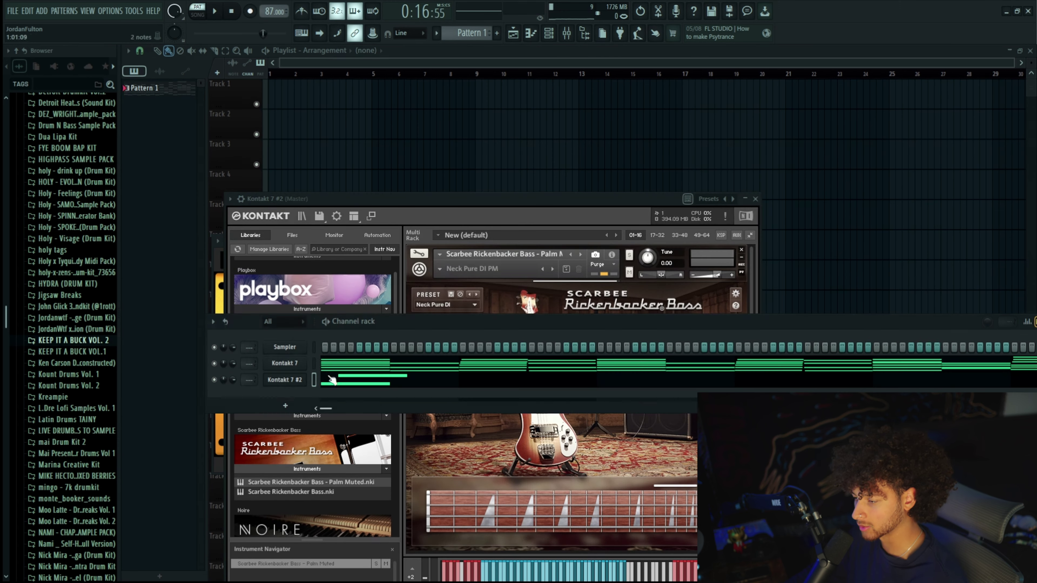
# Open the bass channel's notes in the piano roll and set the snap to (none)
pyautogui.click(393, 386)
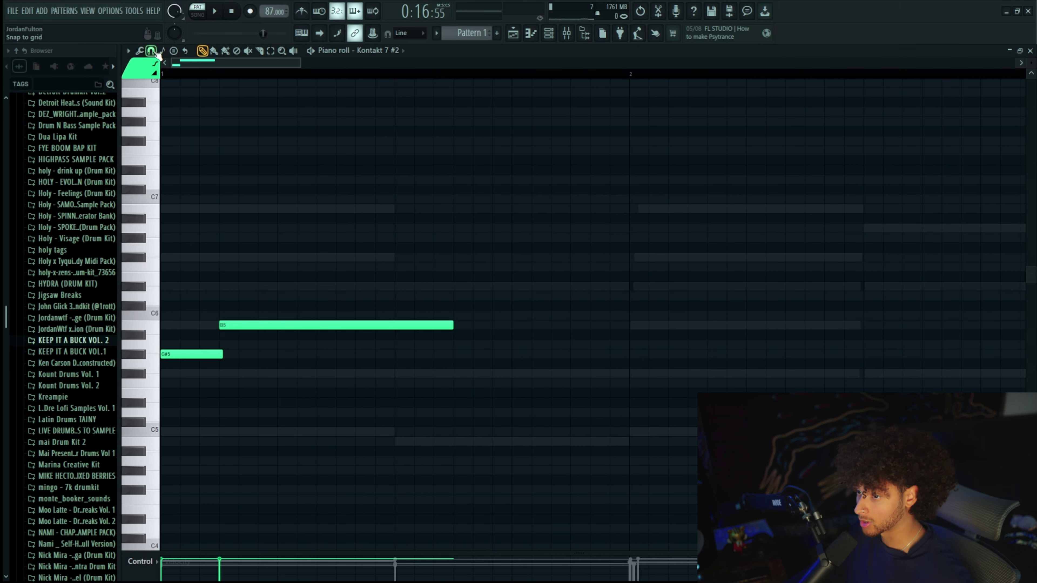
pyautogui.click(151, 50)
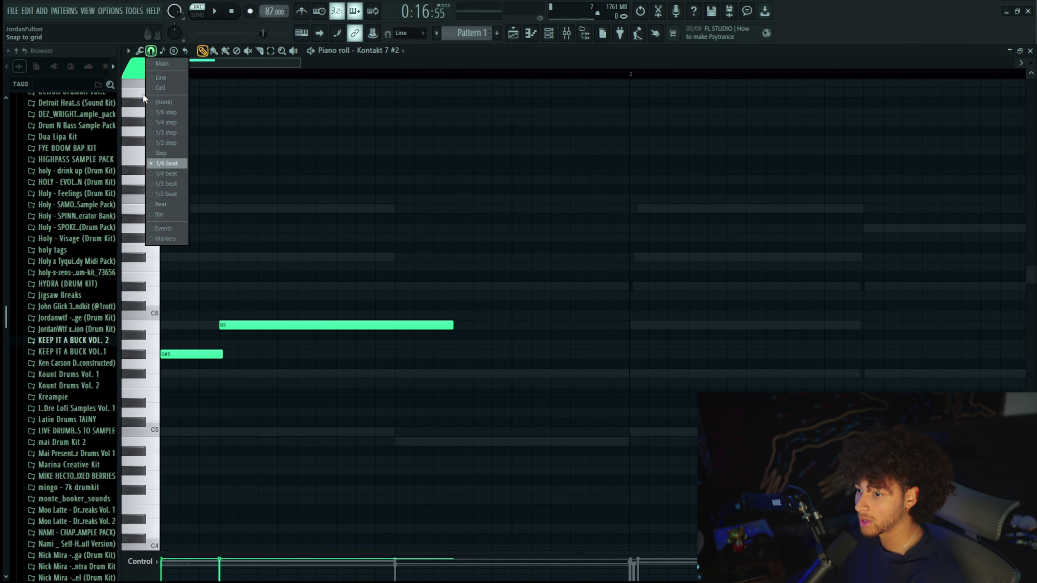
pyautogui.click(167, 101)
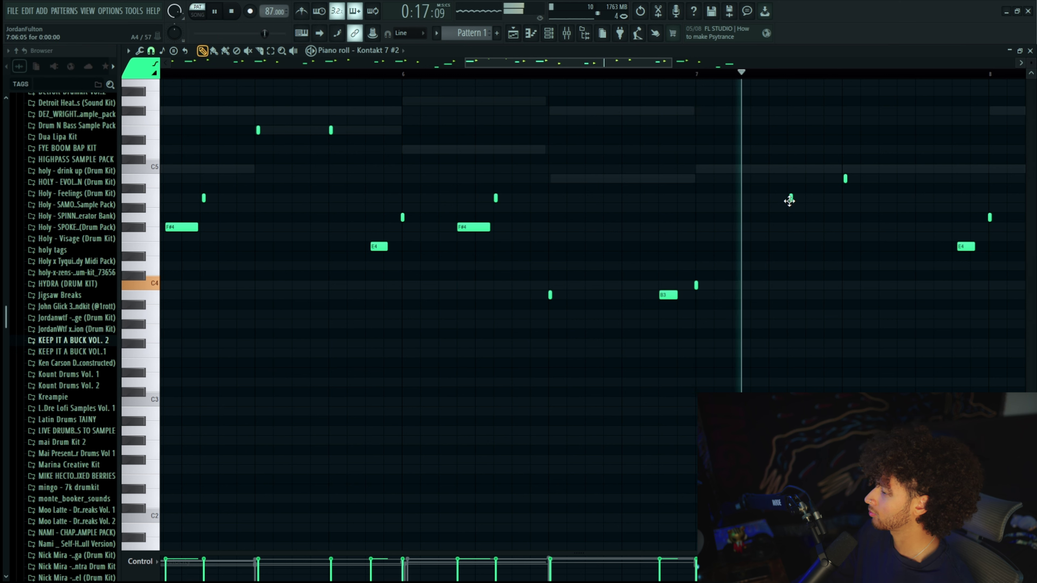
# Lower the bass line's opening note in bar 1 to C4 and play the pattern
pyautogui.scroll(-3, 769, 205)
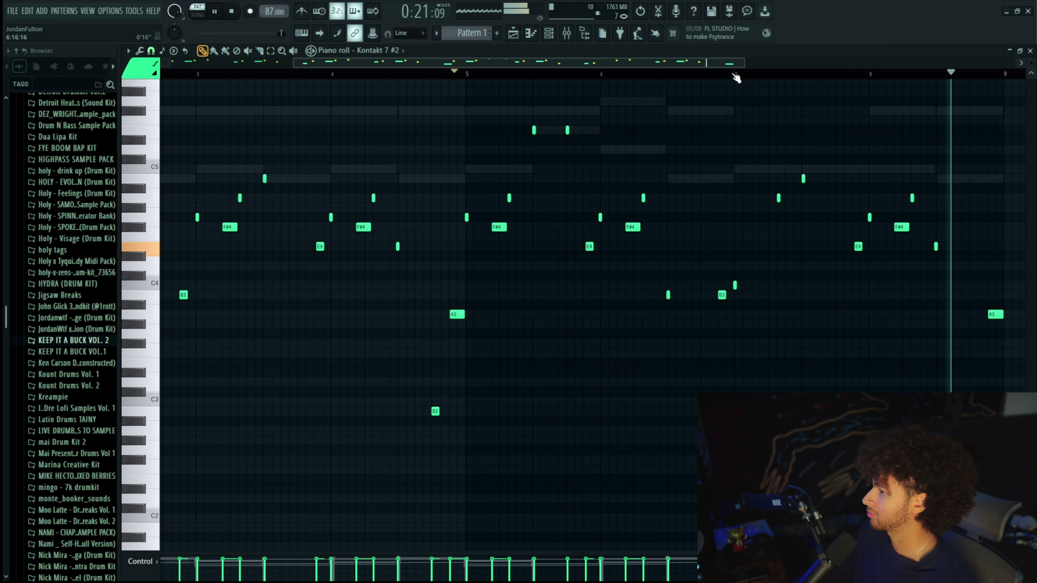
pyautogui.scroll(-2, 739, 78)
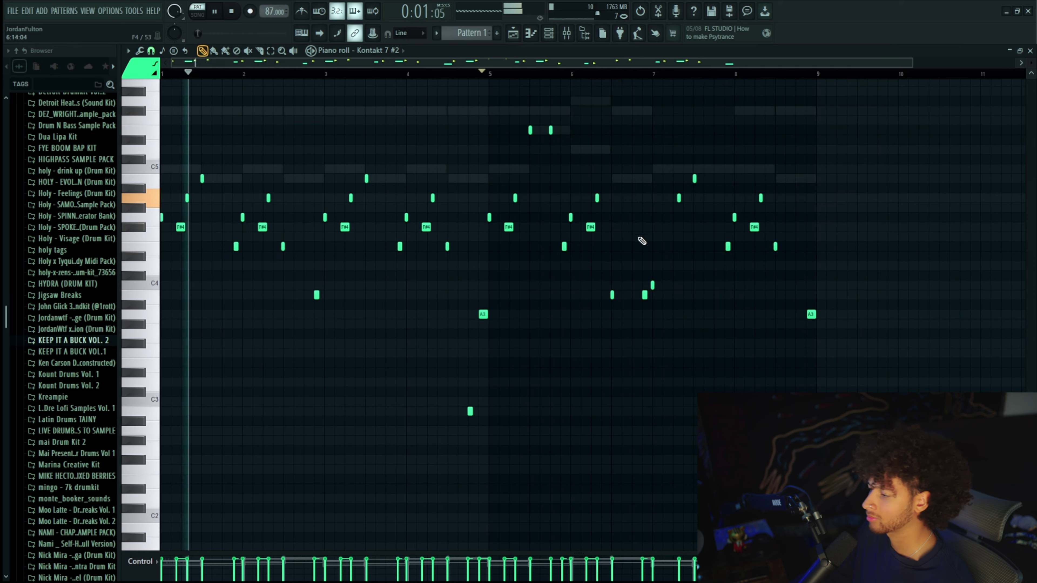
pyautogui.press('space')
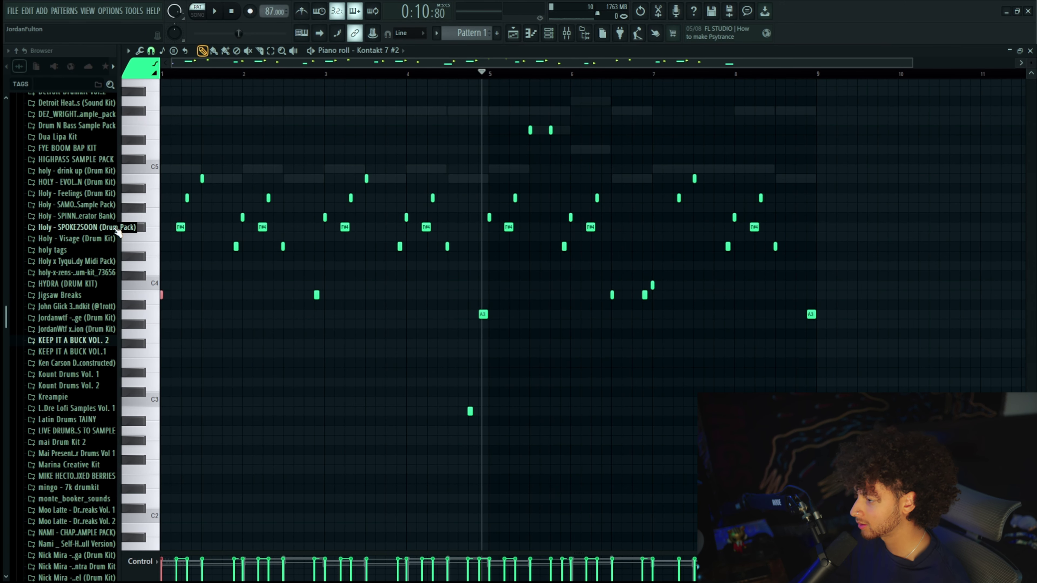
pyautogui.press('space')
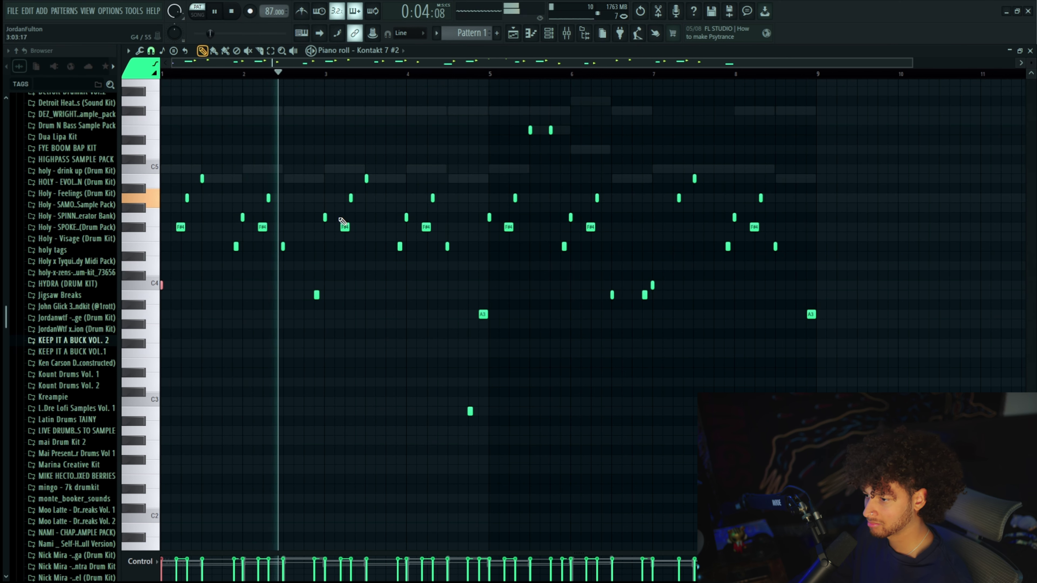
# Lower the bass note at the start of bar 5 by seven semitones to C4
pyautogui.moveTo(341, 219); pyautogui.dragTo(317, 217)
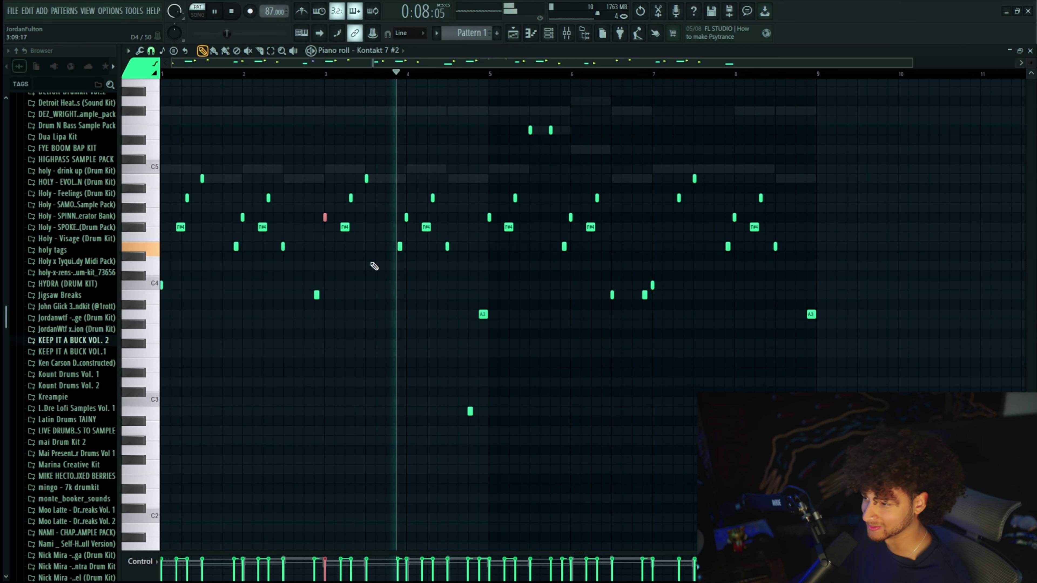
pyautogui.click(489, 217)
pyautogui.hotkey('shift', 'Down')
pyautogui.hotkey('shift', 'Down')
pyautogui.hotkey('shift', 'Down')
pyautogui.hotkey('shift', 'Down')
pyautogui.hotkey('shift', 'Down')
pyautogui.hotkey('shift', 'Down')
pyautogui.hotkey('shift', 'Down')
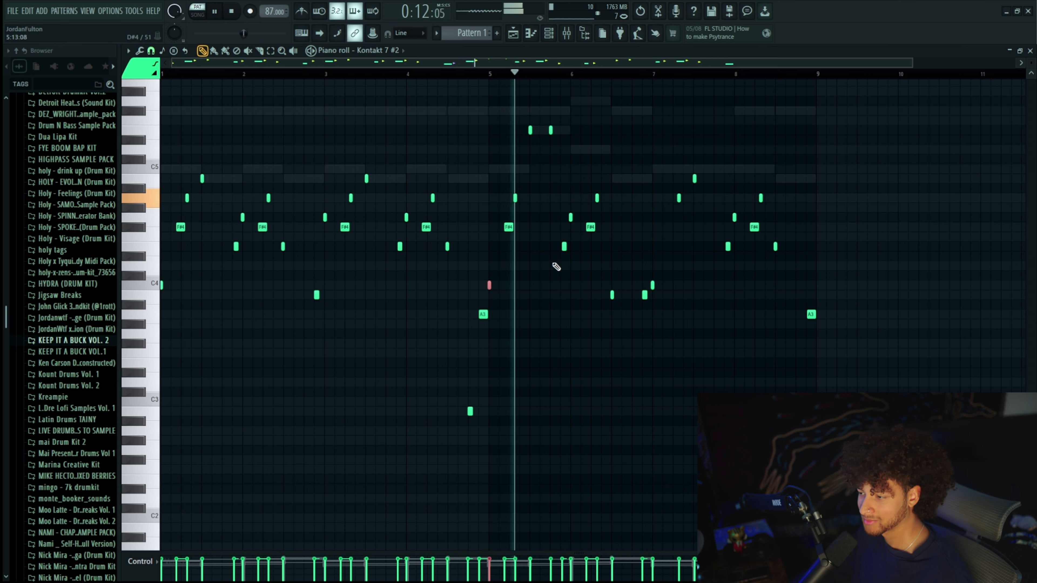
pyautogui.keyDown('ctrl'); pyautogui.click(554, 266); pyautogui.keyUp('ctrl')
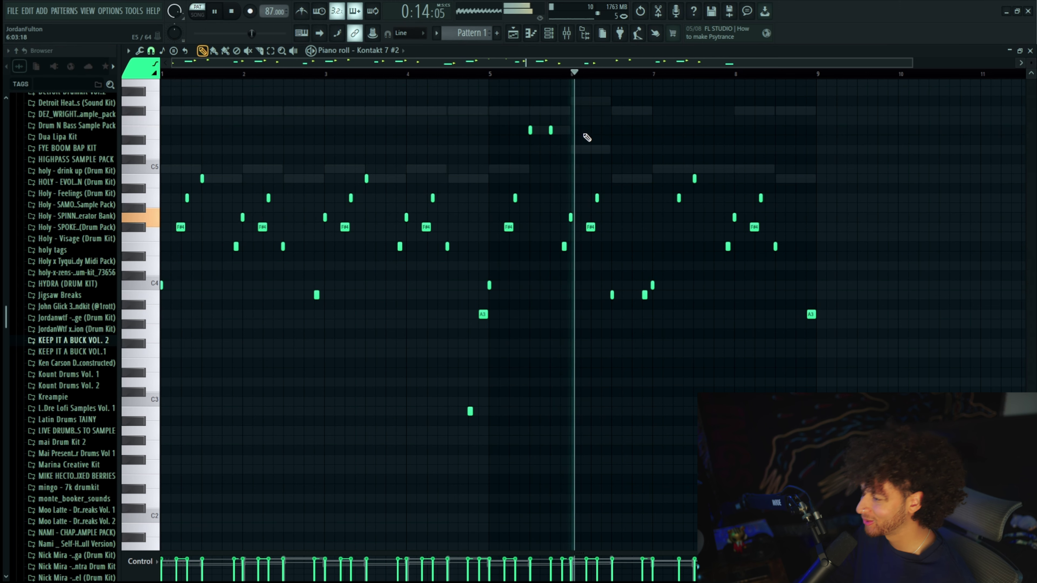
# Reduce the velocity of the second high E5 bass note in bar 5
pyautogui.click(550, 130)
pyautogui.keyDown('ctrl'); pyautogui.scroll(5, 551, 135); pyautogui.keyUp('ctrl')
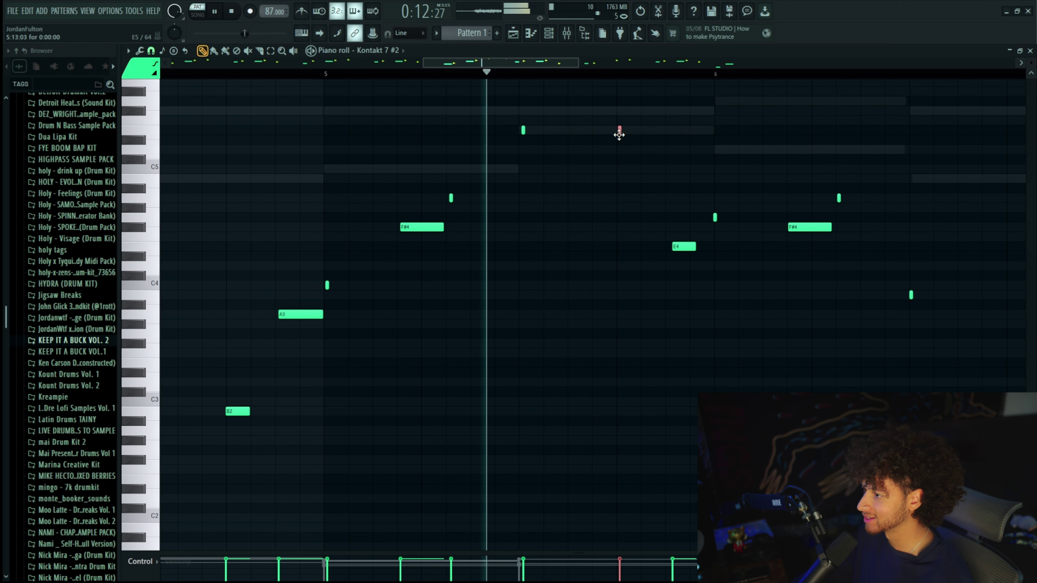
pyautogui.press('space')
pyautogui.keyDown('ctrl'); pyautogui.scroll(-5, 643, 130); pyautogui.keyUp('ctrl')
# Delete the bass notes in bars 1 and 2, including the pickup into bar 3
pyautogui.keyDown('ctrl'); pyautogui.moveTo(641, 157); pyautogui.dragTo(592, 289); pyautogui.keyUp('ctrl')
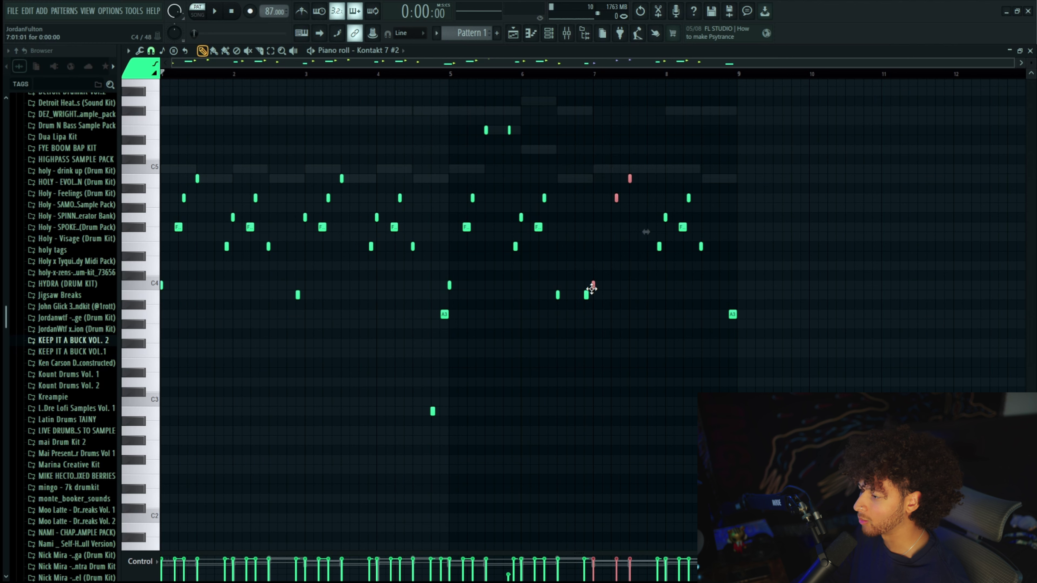
pyautogui.keyDown('ctrl'); pyautogui.moveTo(291, 145); pyautogui.dragTo(161, 347); pyautogui.keyUp('ctrl')
pyautogui.press('Delete')
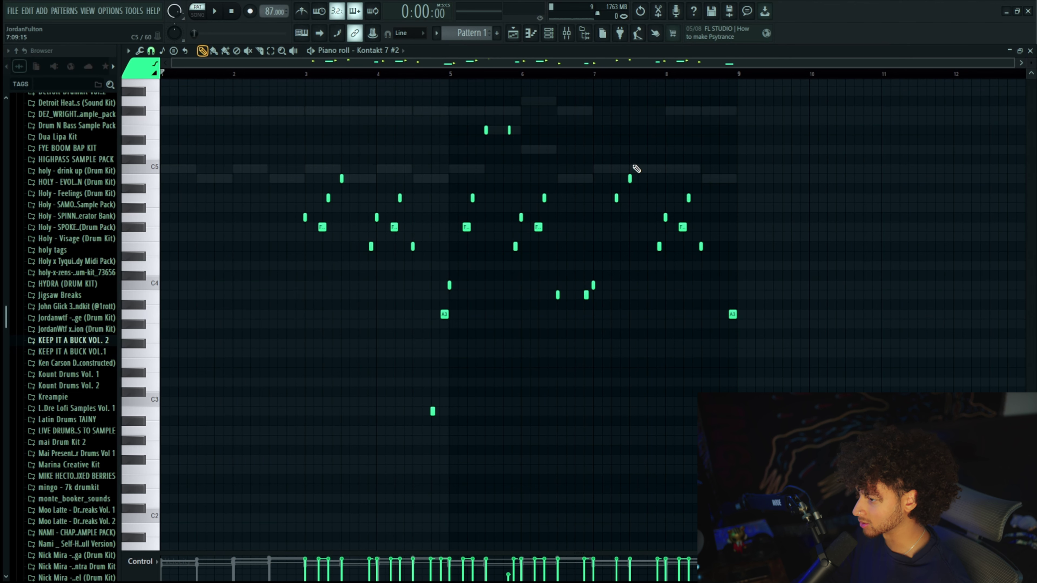
# Copy bar 7's C4, A4 and B4 bass notes to the start of bar 1 and play them back
pyautogui.keyDown('ctrl'); pyautogui.moveTo(591, 295); pyautogui.dragTo(592, 288); pyautogui.keyUp('ctrl')
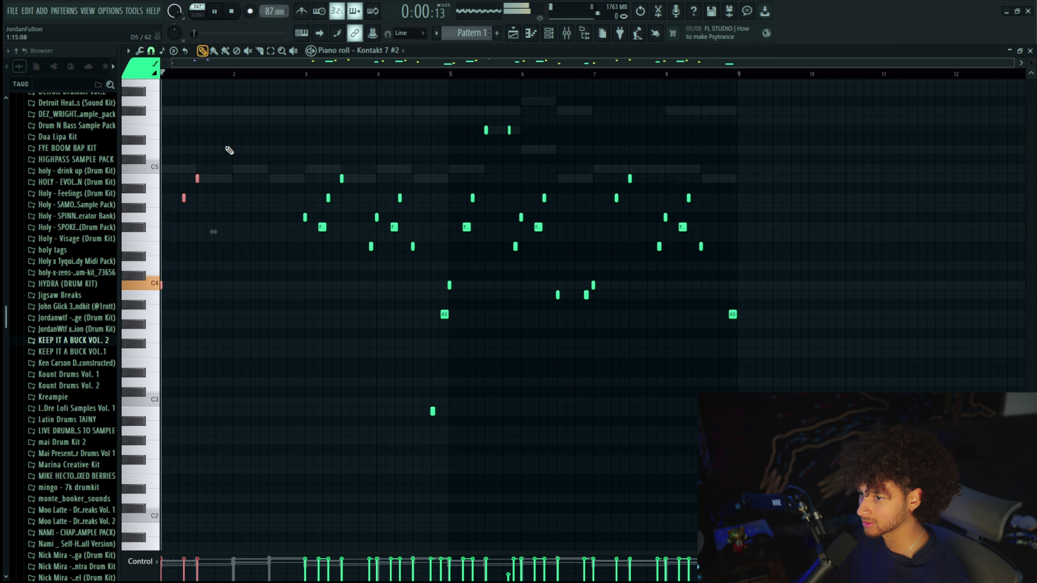
pyautogui.keyDown('shift'); pyautogui.moveTo(162, 286); pyautogui.dragTo(234, 287); pyautogui.keyUp('shift')
pyautogui.press('Delete')
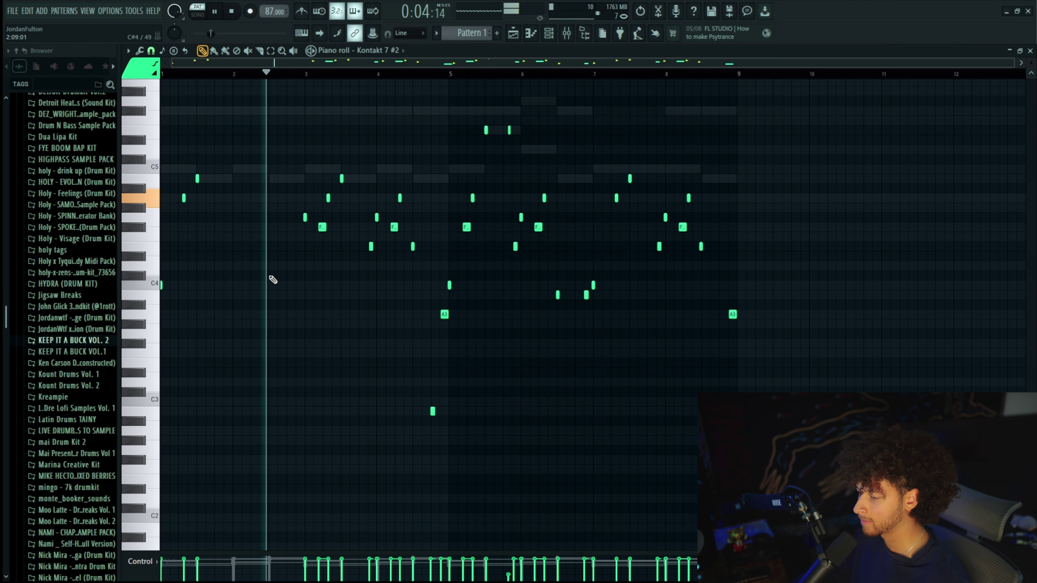
pyautogui.press('space')
# Copy bar 8's bass phrase to bar 2, delete the copied F#4 note and play it back
pyautogui.keyDown('ctrl'); pyautogui.moveTo(730, 173); pyautogui.dragTo(662, 263); pyautogui.keyUp('ctrl')
pyautogui.keyDown('shift'); pyautogui.moveTo(665, 218); pyautogui.dragTo(231, 209); pyautogui.keyUp('shift')
pyautogui.press('space')
pyautogui.scroll(4, 235, 209)
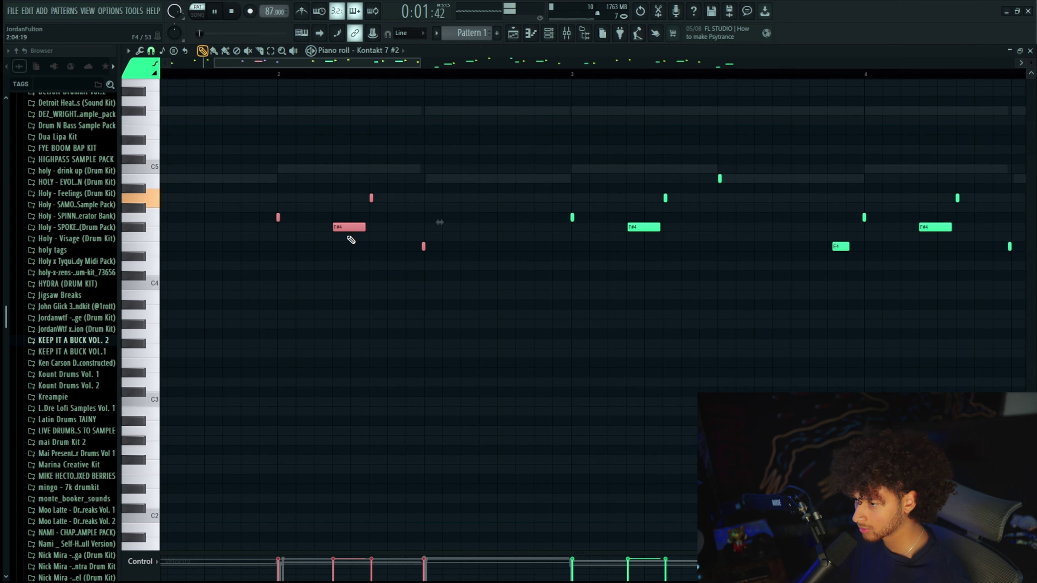
pyautogui.scroll(-2, 354, 226)
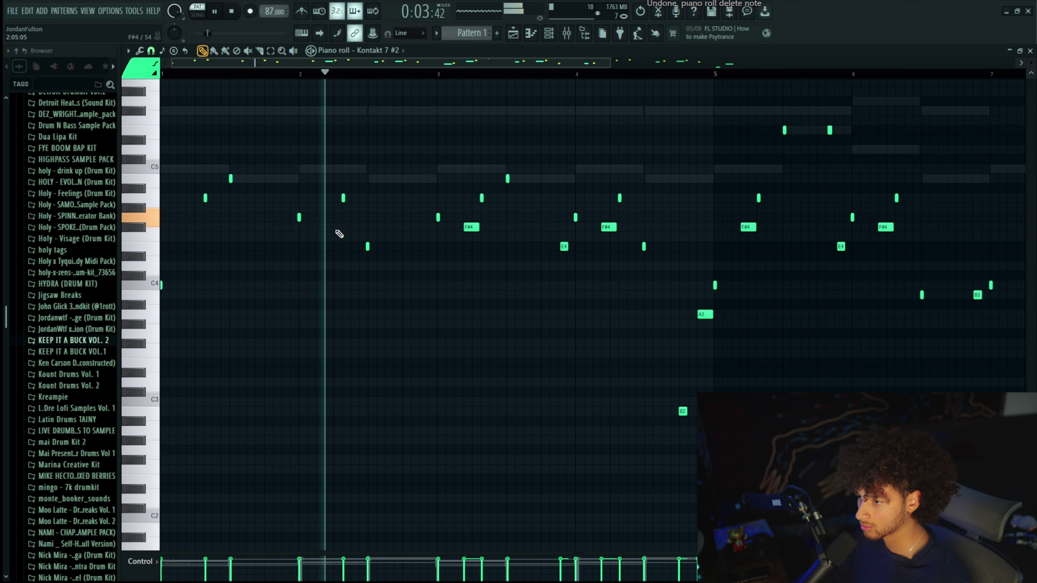
pyautogui.scroll(-2, 359, 234)
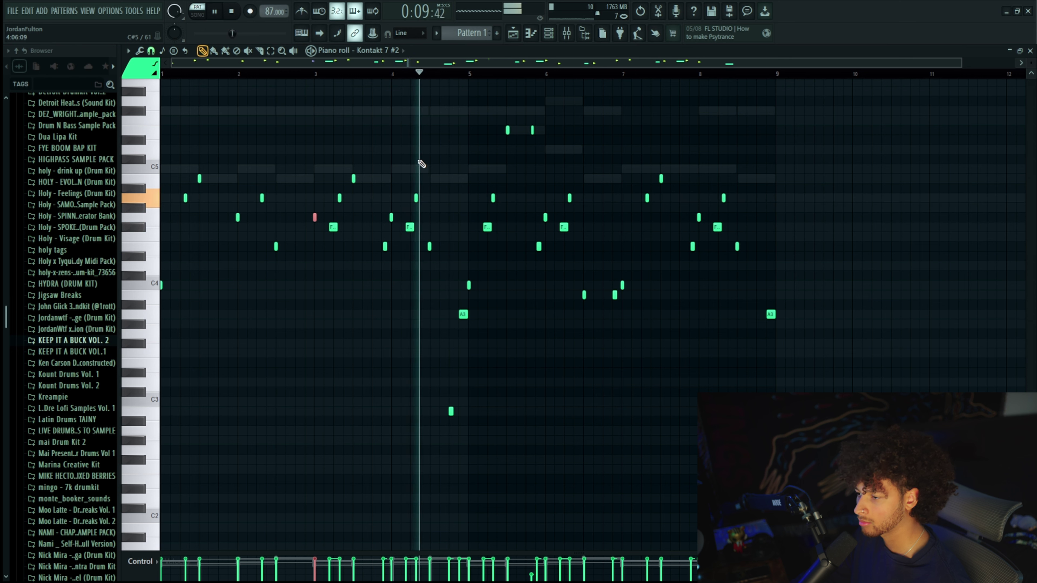
pyautogui.moveTo(386, 168); pyautogui.dragTo(327, 296)
pyautogui.press('Delete')
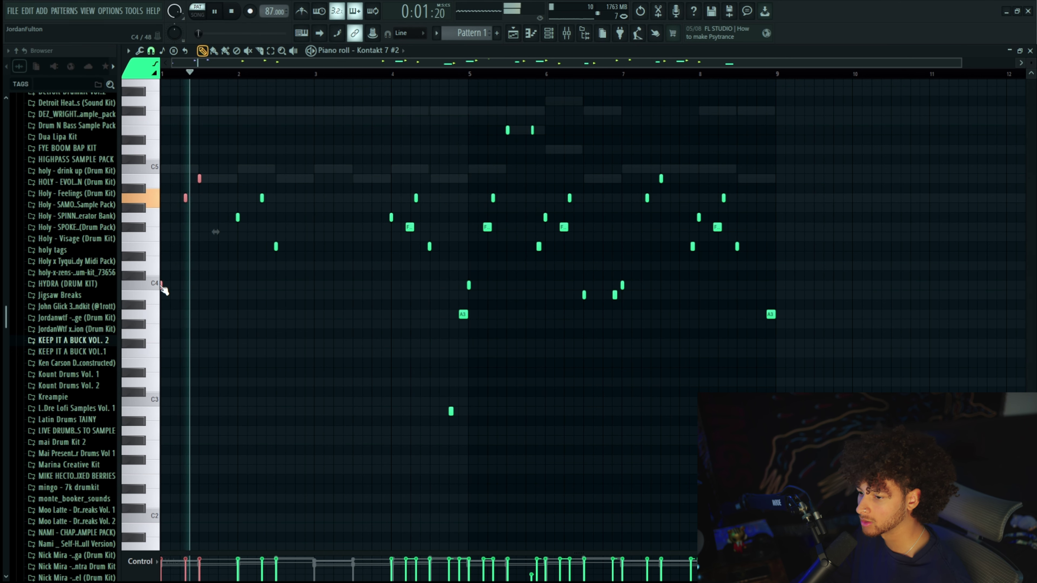
pyautogui.hotkey('ctrl', 'z')
pyautogui.hotkey('ctrl', 'z')
# Delete the bass notes in bar 3, keeping the E4 pickup into bar 4
pyautogui.moveTo(351, 240); pyautogui.dragTo(313, 137)
pyautogui.press('Delete')
pyautogui.moveTo(367, 176); pyautogui.dragTo(350, 191)
pyautogui.press('Delete')
# Copy bar 1's C4, A4 and B4 bass phrase to the start of bar 3 and play it back
pyautogui.moveTo(218, 174); pyautogui.dragTo(313, 286)
pyautogui.press('space')
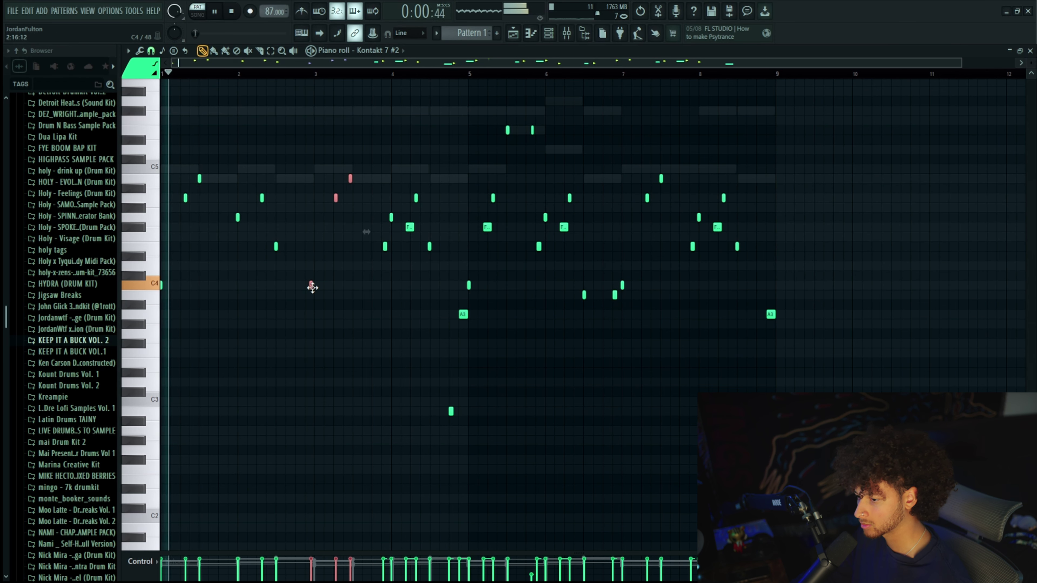
pyautogui.scroll(5, 315, 287)
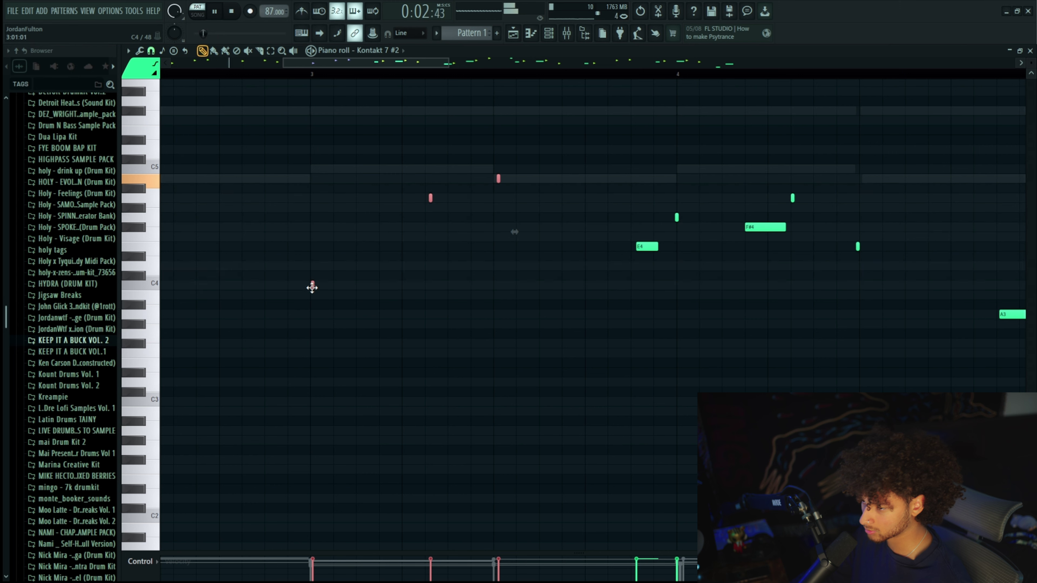
pyautogui.scroll(-5, 456, 386)
pyautogui.keyDown('ctrl'); pyautogui.click(380, 366); pyautogui.keyUp('ctrl')
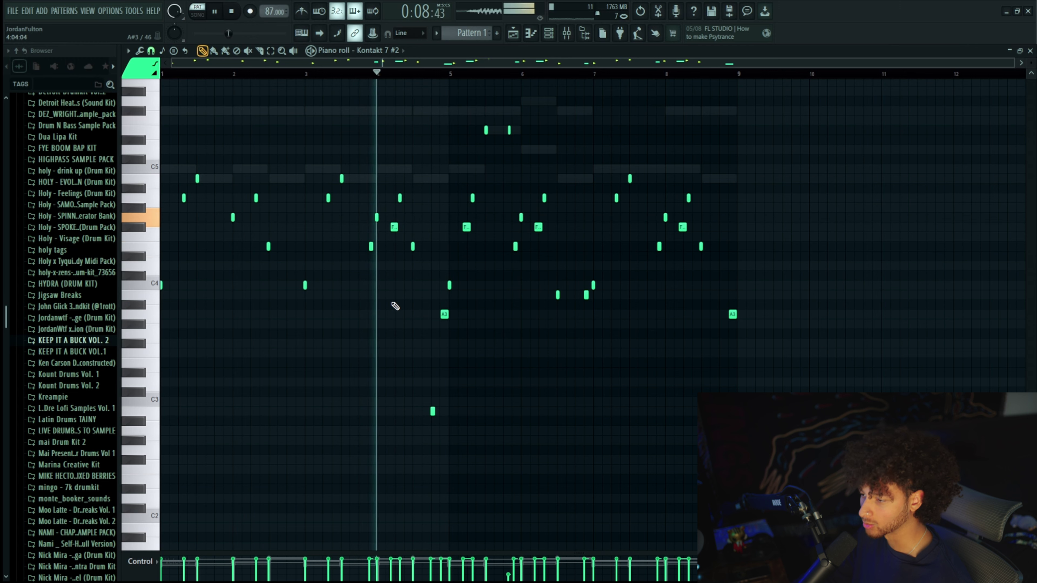
# Save the project as NIGHT TERROR 87 bpm.flp
pyautogui.press('F7')
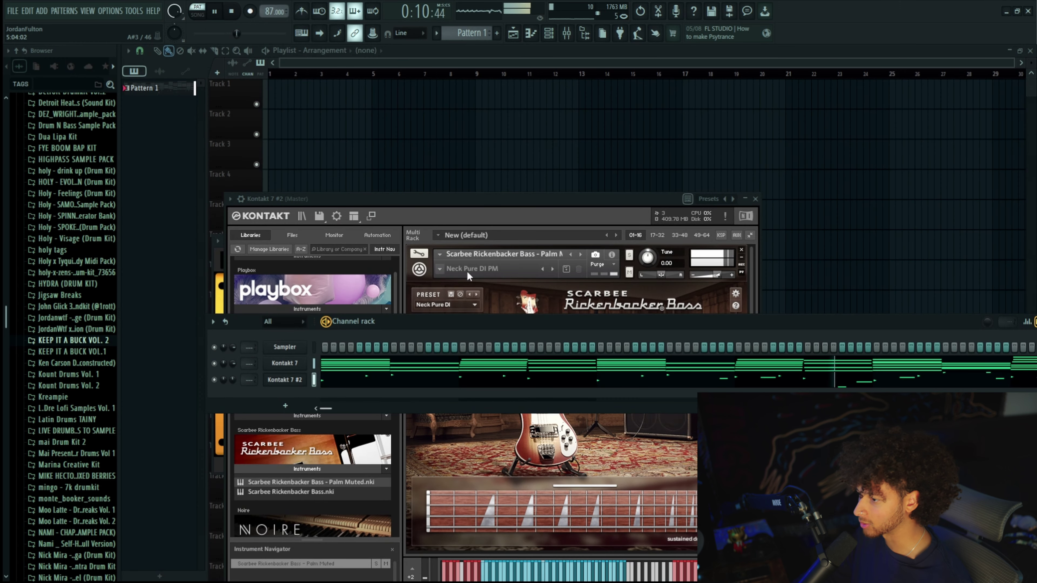
pyautogui.hotkey('ctrl', 'shift', 's')
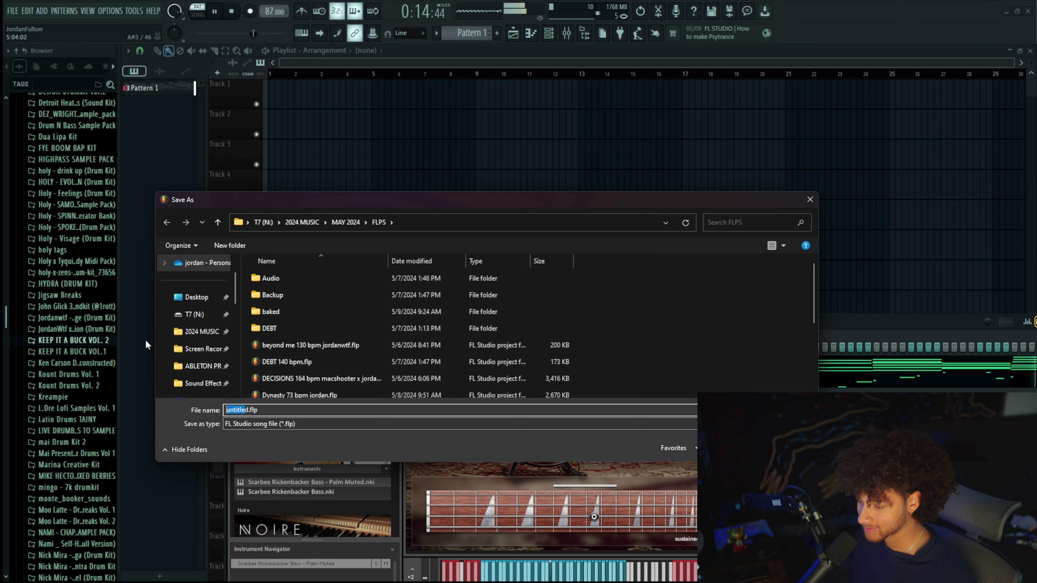
pyautogui.press('BackSpace')
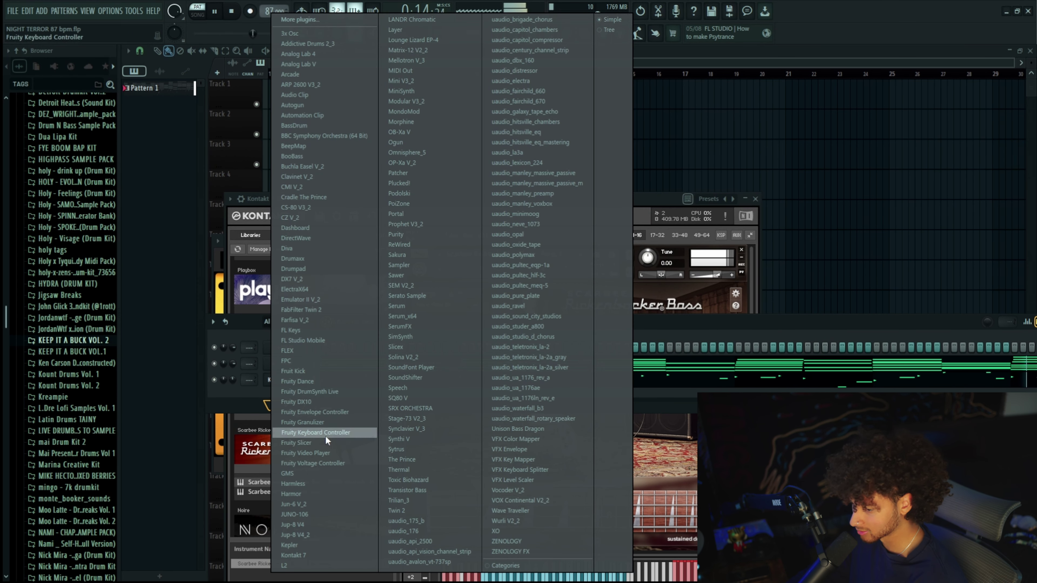
# Add a third Kontakt 7 instrument channel and browse its libraries
pyautogui.click(301, 554)
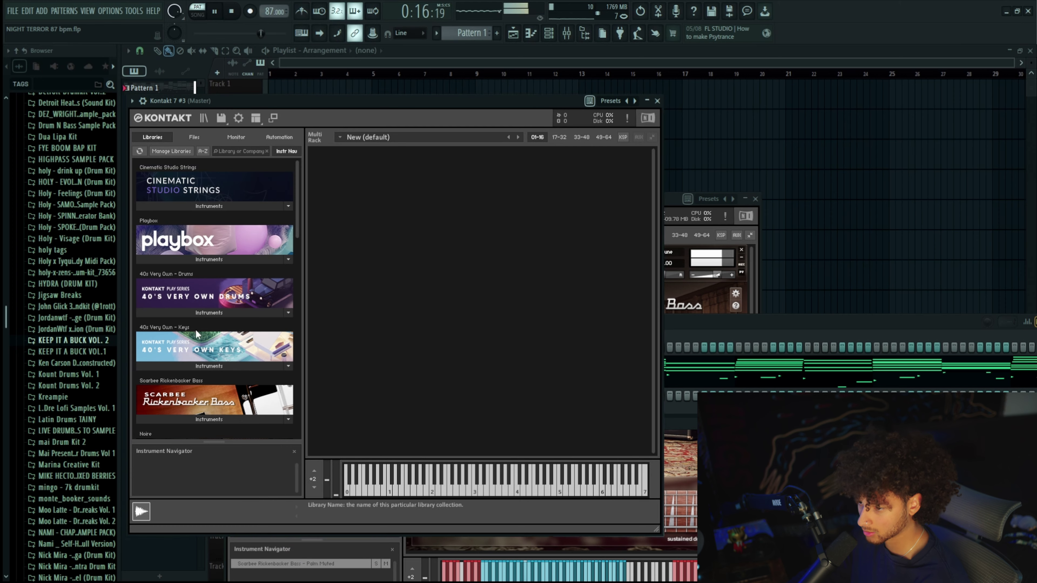
pyautogui.scroll(-10, 216, 319)
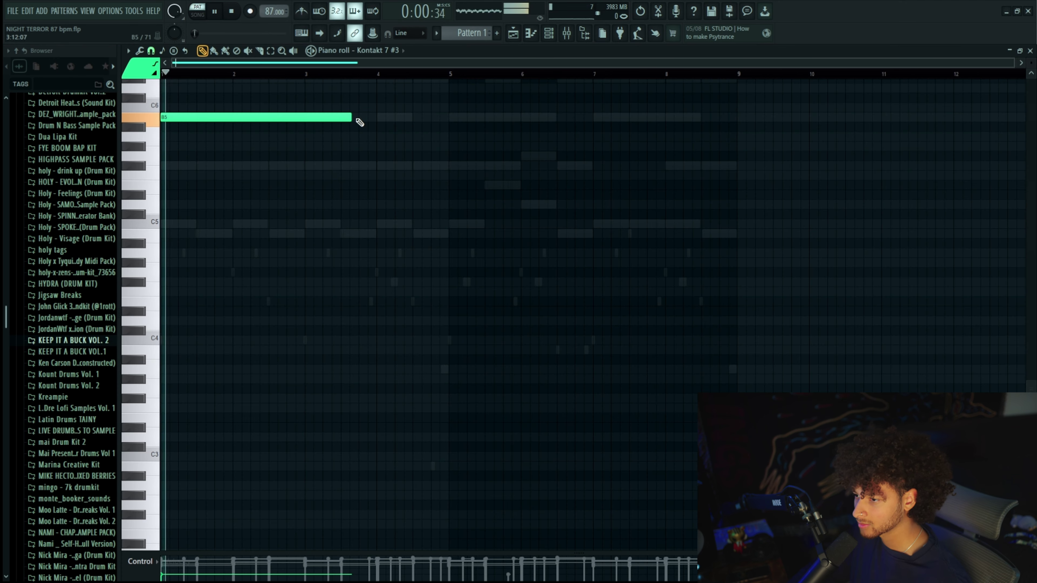
# Extend the new channel's held B5 note to nearly the end of bar 4
pyautogui.moveTo(349, 115)
pyautogui.mouseDown()
pyautogui.moveTo(349, 175)
pyautogui.moveTo(315, 175)
pyautogui.moveTo(444, 175)
pyautogui.mouseUp()
pyautogui.scroll(3, 297, 217)
pyautogui.scroll(3, 311, 233)
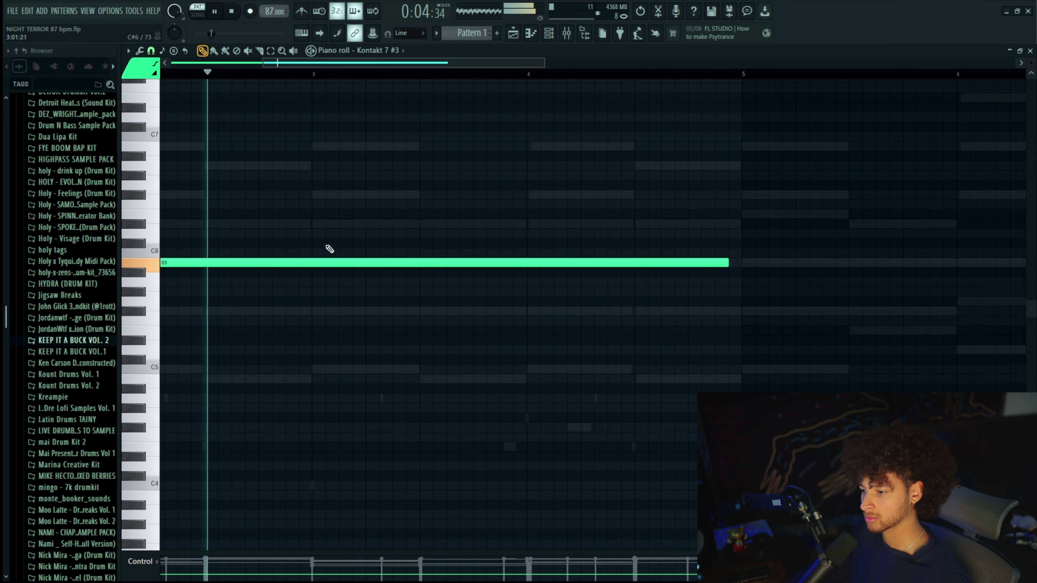
# Slice the held B5 note in the middle of bar 4 and turn its tail into a descending D6, C6, B5, A5 run
pyautogui.press('c')
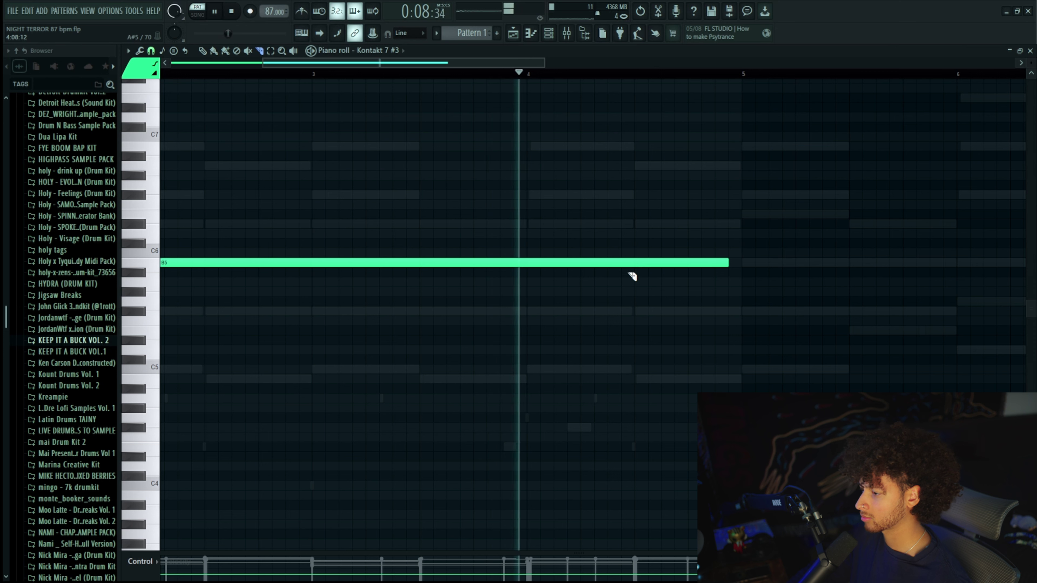
pyautogui.press('space')
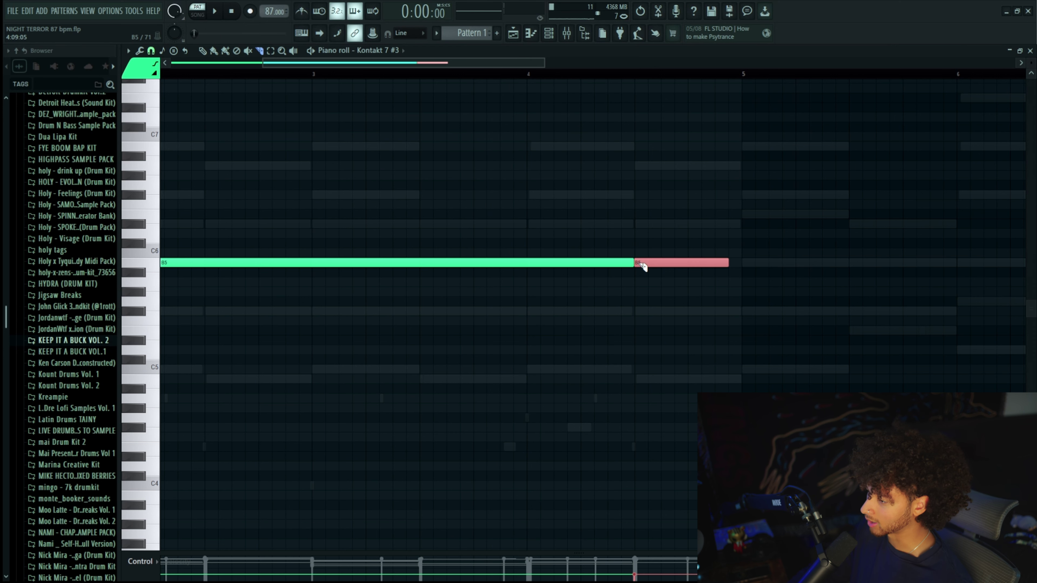
pyautogui.moveTo(682, 218); pyautogui.dragTo(634, 242)
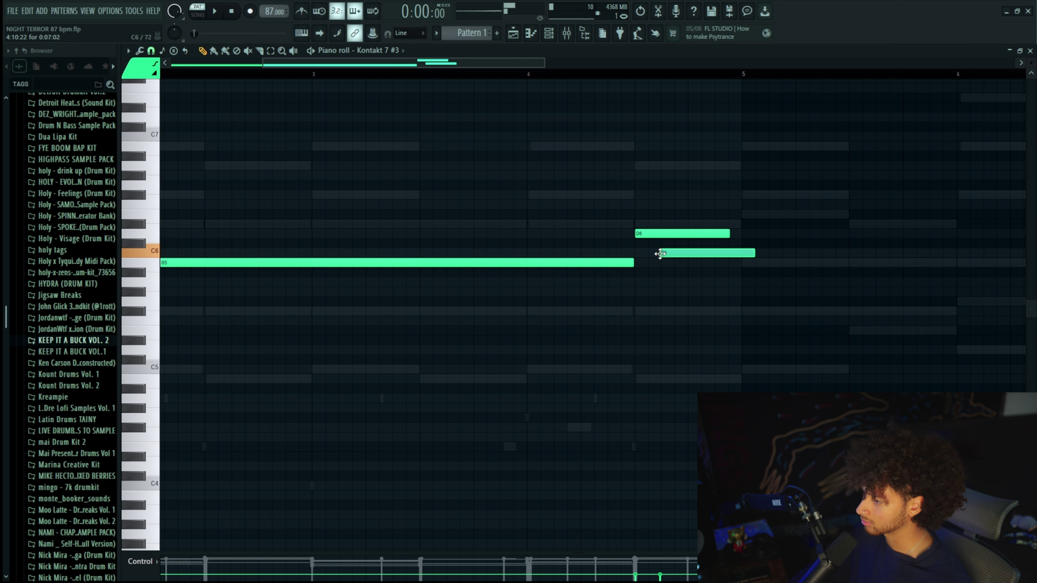
pyautogui.moveTo(703, 284); pyautogui.dragTo(713, 285)
pyautogui.moveTo(789, 298); pyautogui.dragTo(702, 234)
pyautogui.hotkey('shift', 'd')
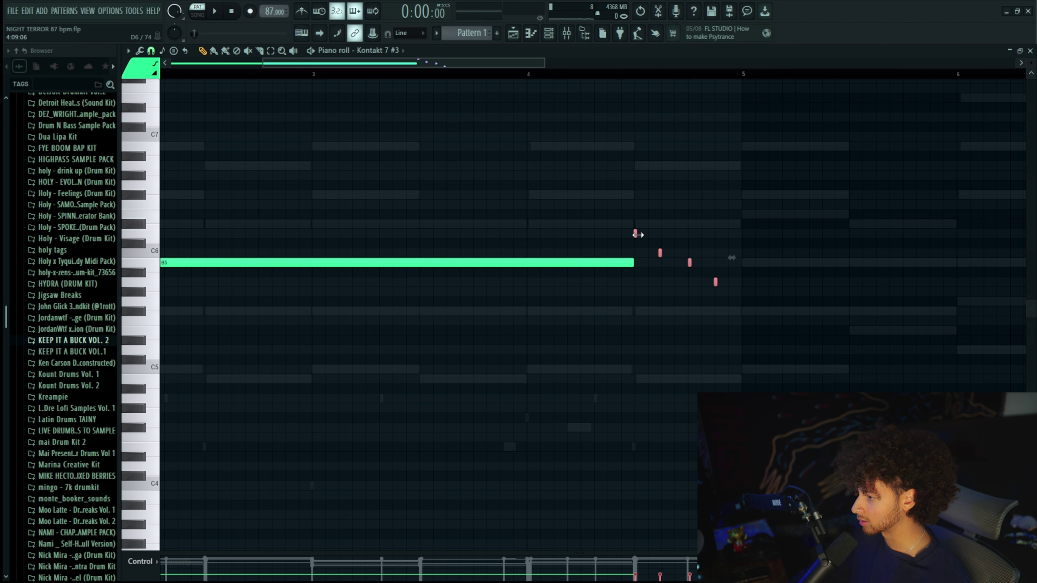
# Lengthen the four run notes and layer a higher A6, F#6, D#6, D6 harmony above them
pyautogui.scroll(5, 670, 245)
pyautogui.keyDown('ctrl'); pyautogui.click(714, 227); pyautogui.keyUp('ctrl')
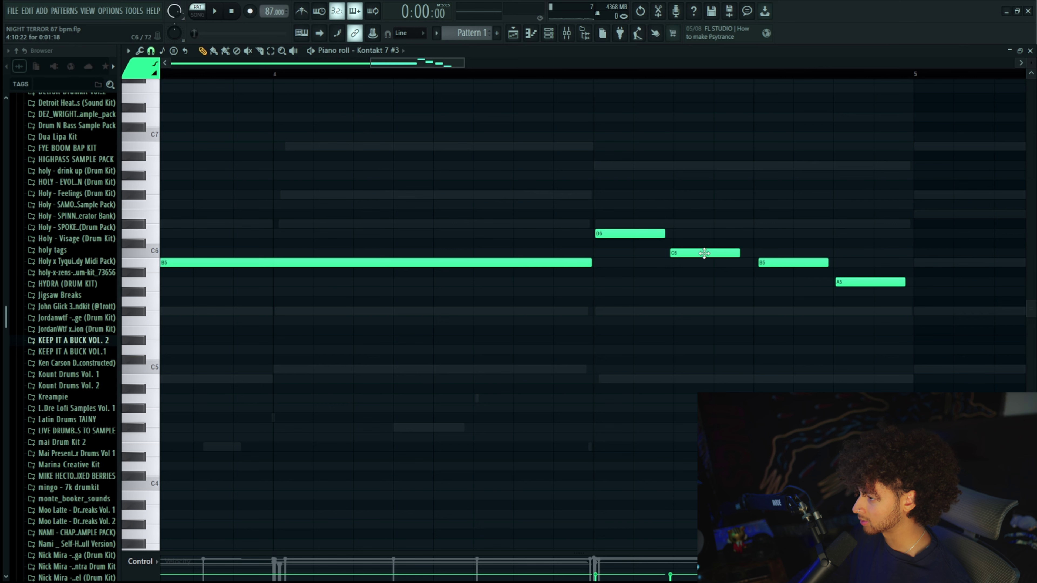
pyautogui.moveTo(630, 234); pyautogui.dragTo(635, 189)
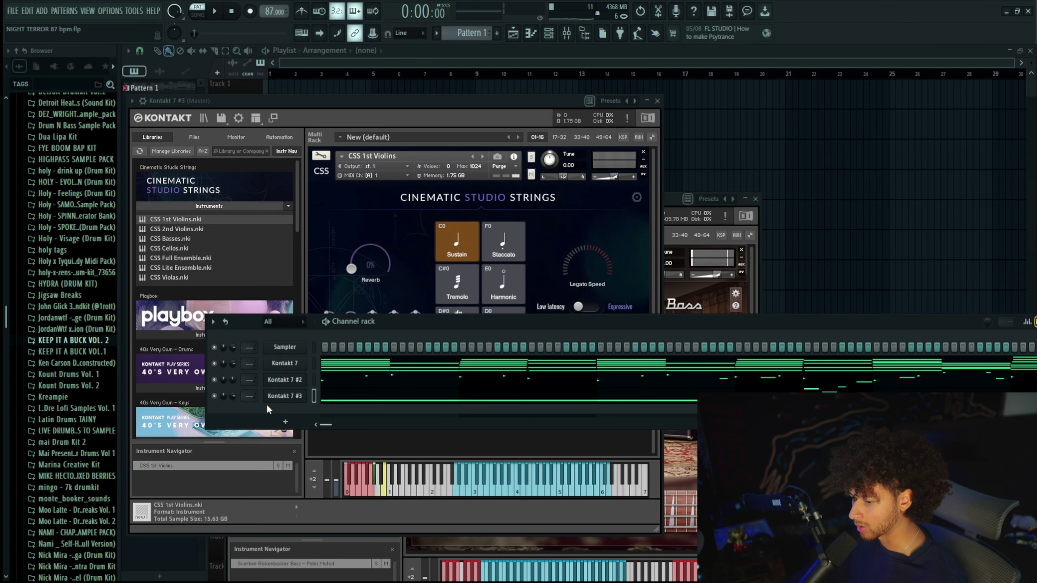
# Clone the violins channel and give the clone held B6 notes starting at bars 1 and 5
pyautogui.rightClick(275, 398)
pyautogui.click(326, 499)
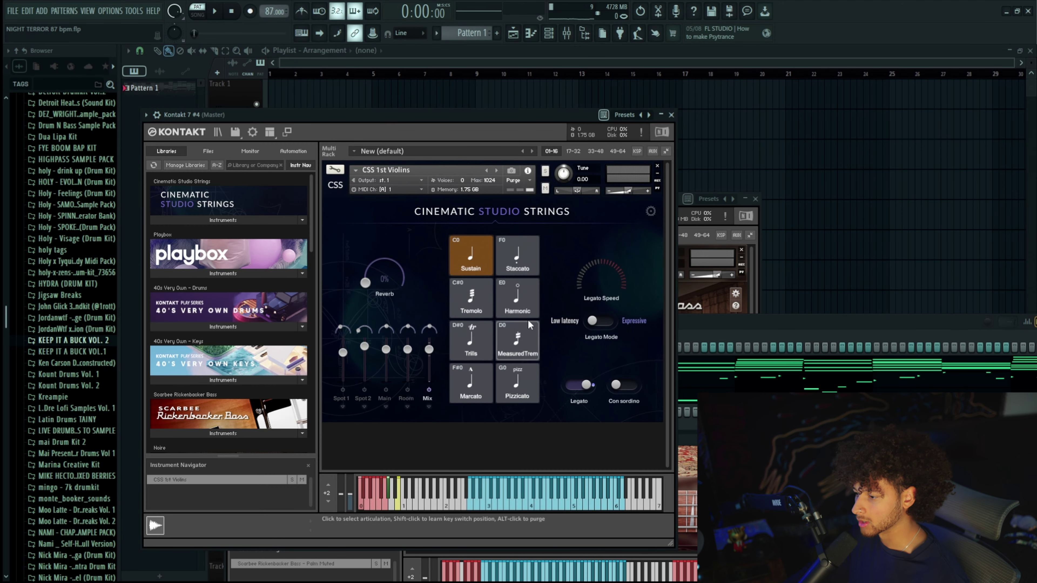
pyautogui.click(754, 336)
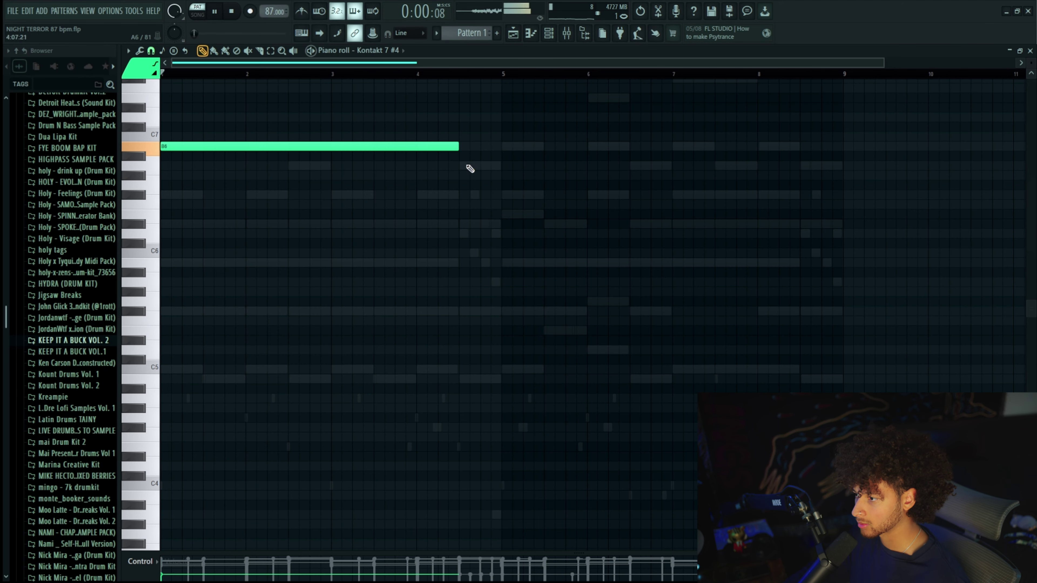
pyautogui.press('space')
pyautogui.click(506, 148)
# Switch the cloned violins to the Tremolo articulation and play the pattern back
pyautogui.press('F7')
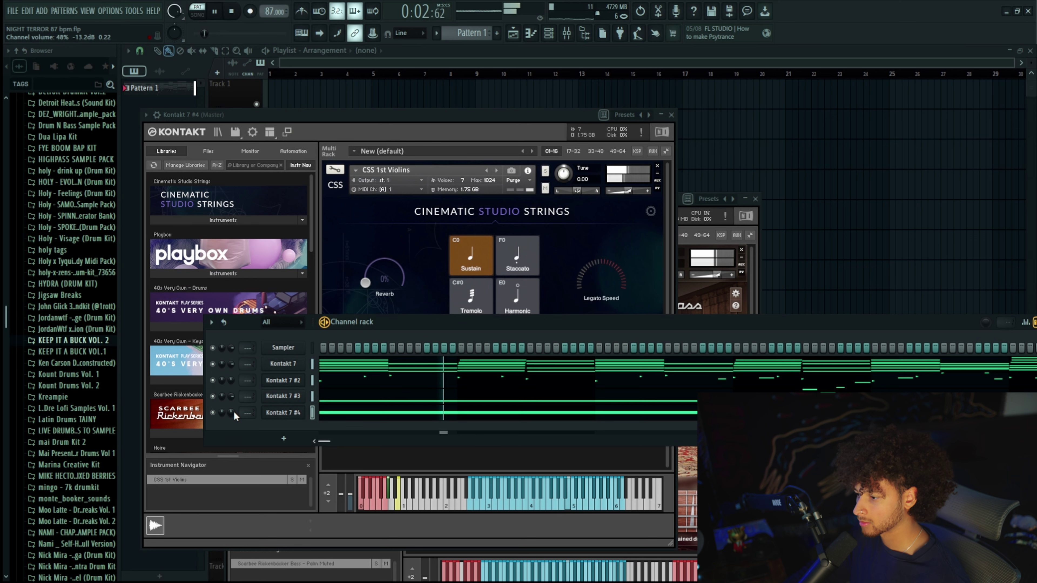
pyautogui.click(471, 300)
pyautogui.press('space')
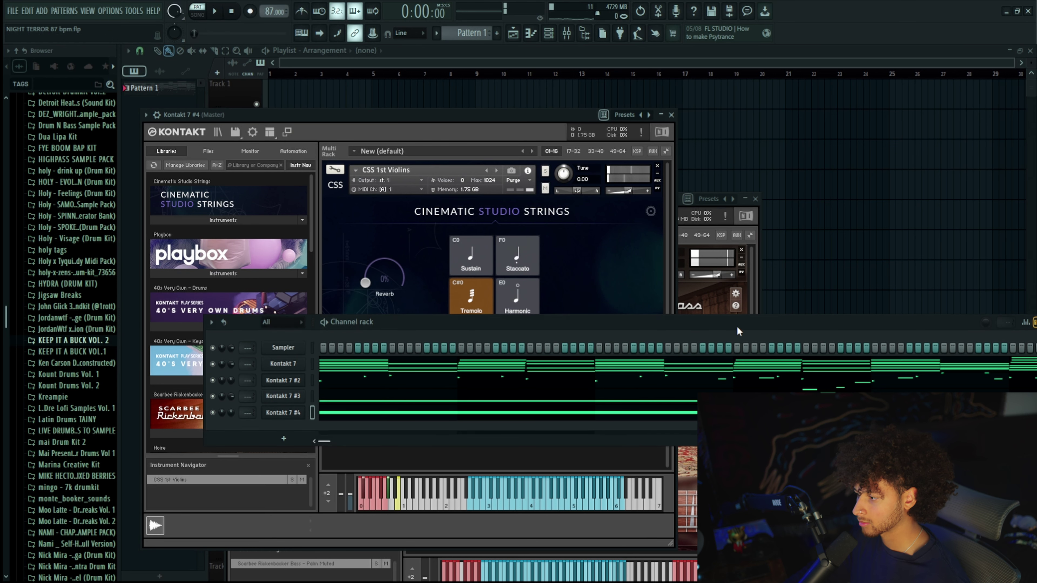
pyautogui.press('space')
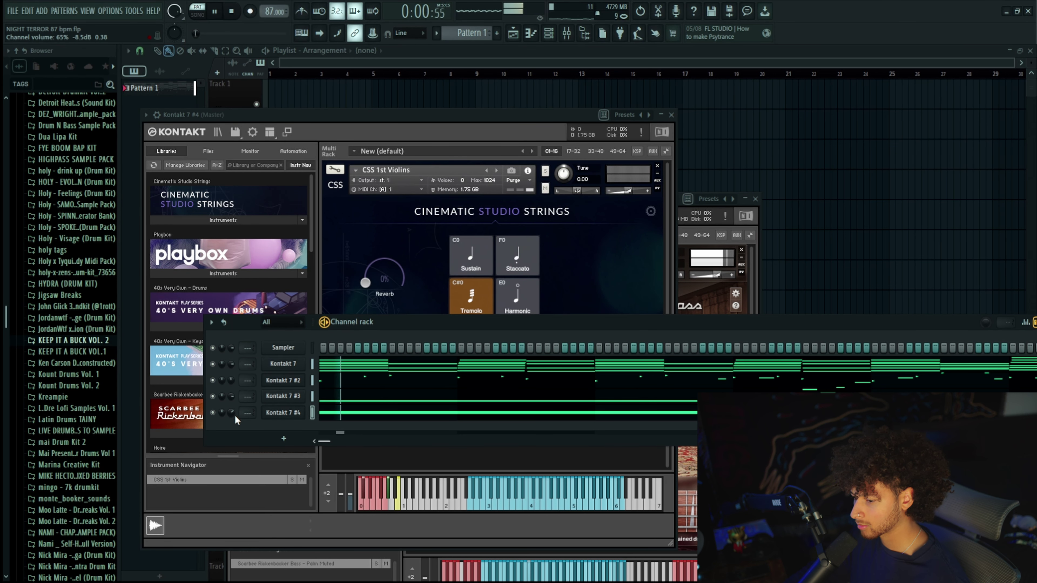
# Lower the tremolo channel's two held notes an octave to B5 and turn the channel's volume down
pyautogui.click(447, 414)
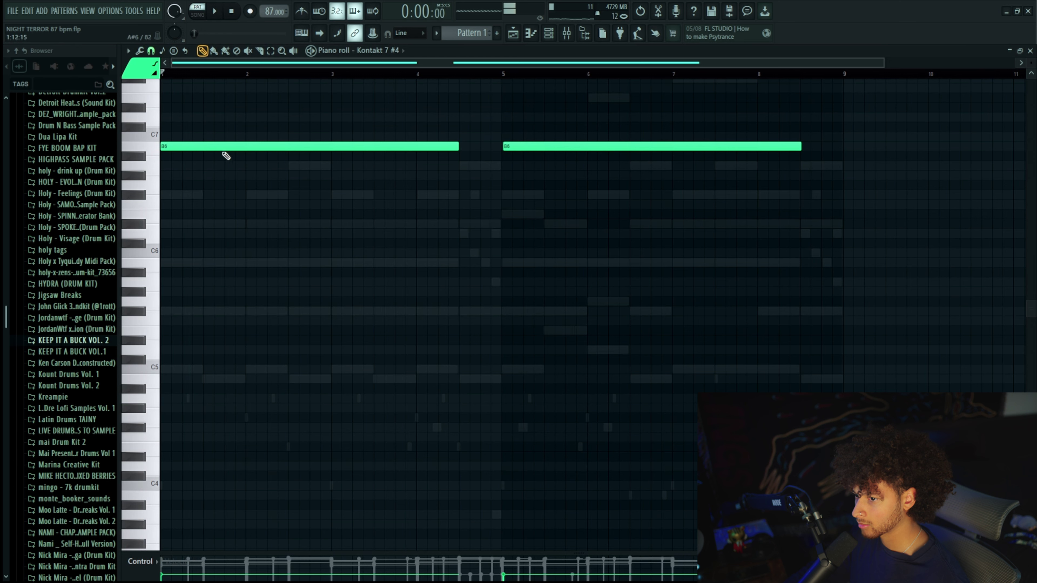
pyautogui.scroll(4, 233, 141)
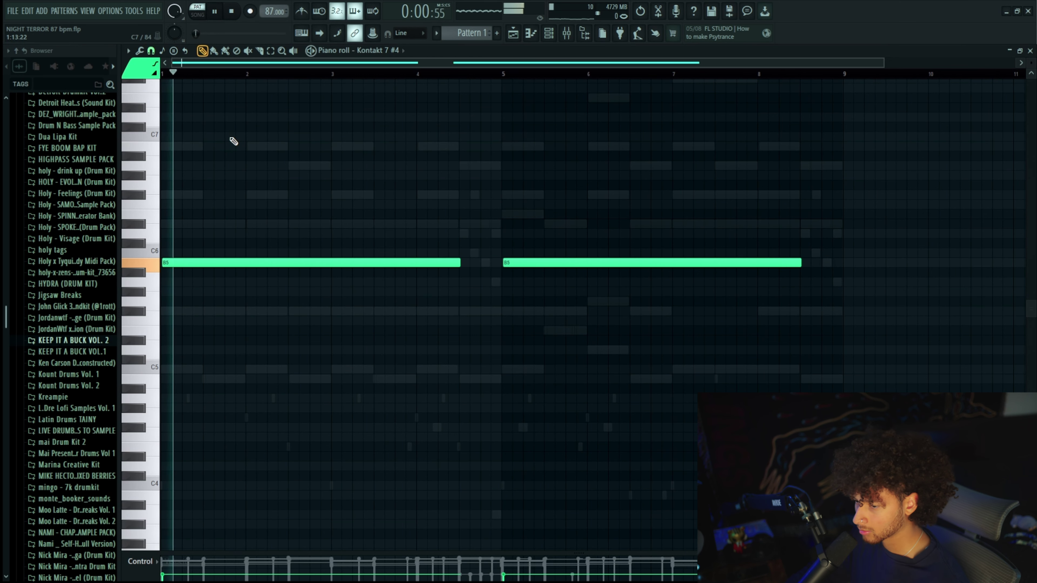
pyautogui.press('Escape')
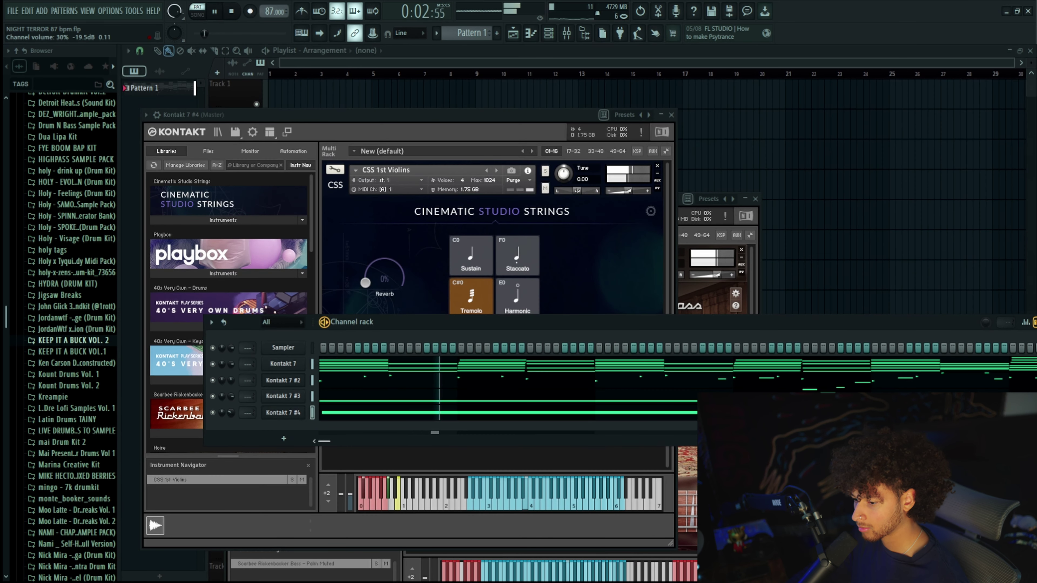
pyautogui.click(411, 277)
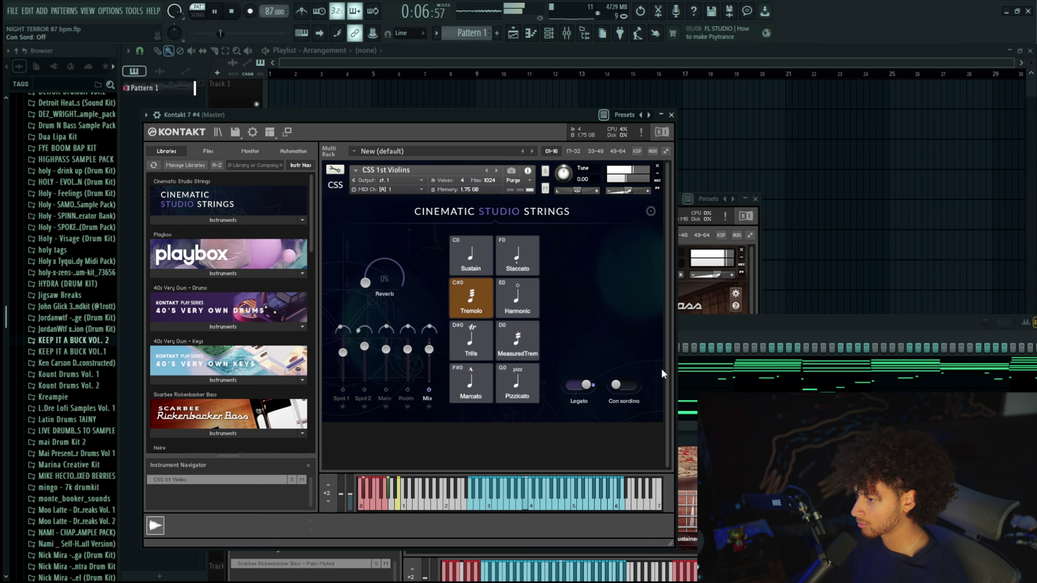
pyautogui.click(769, 330)
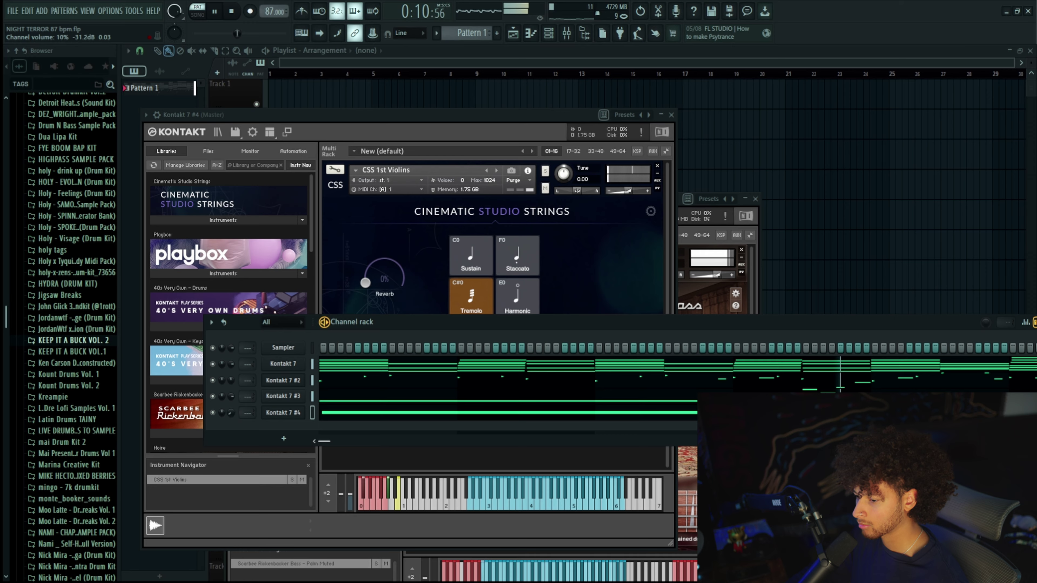
# Snap bar 4's harmonized violin run to the grid and end it on a D6 and B5 pair held until bar 5
pyautogui.click(577, 398)
pyautogui.click(450, 74)
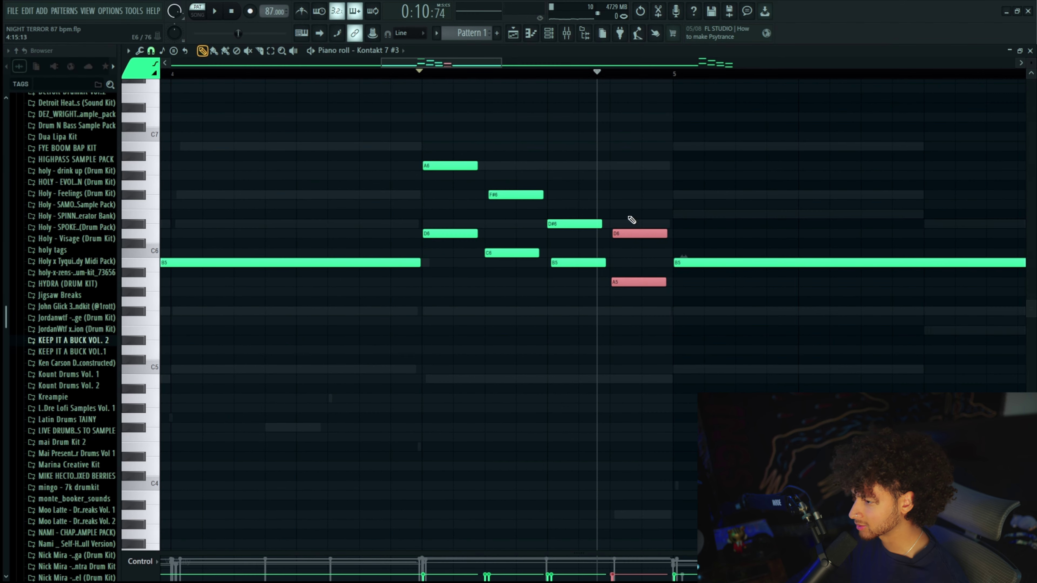
pyautogui.hotkey('ctrl', 'd')
pyautogui.hotkey('ctrl', 'a')
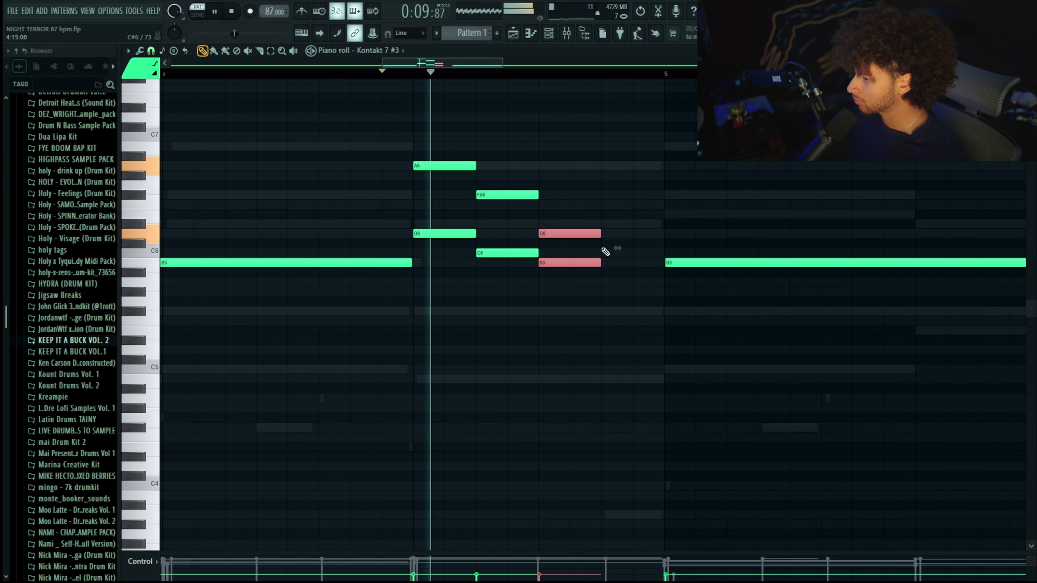
pyautogui.moveTo(609, 237); pyautogui.dragTo(665, 245)
pyautogui.scroll(-5, 569, 394)
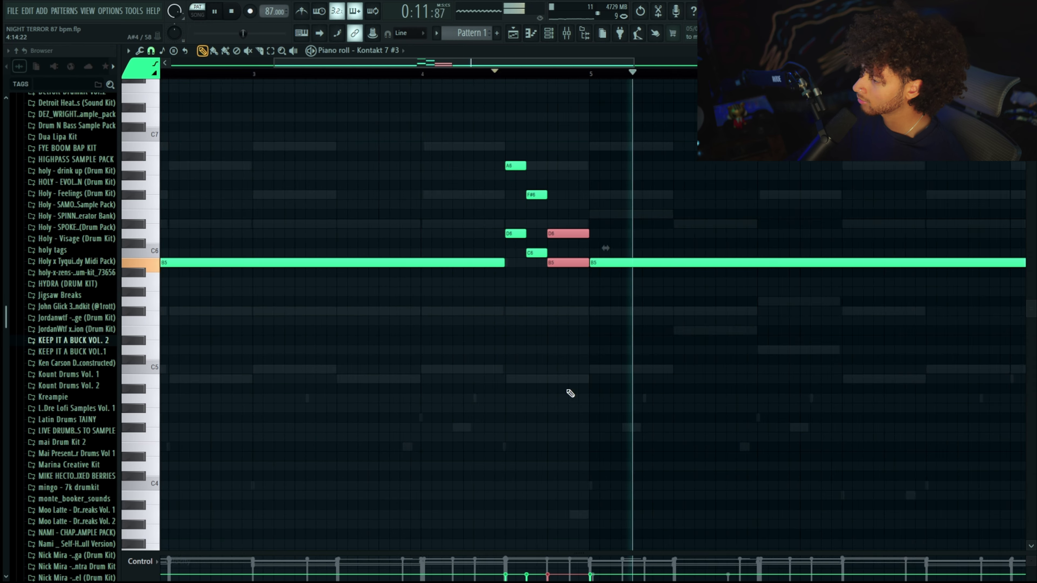
pyautogui.scroll(3, 508, 250)
pyautogui.scroll(-3, 576, 236)
# Shorten and shift the tremolo notes to run from about bar 2 to the end of bar 4 and bar 6 to the end of bar 8
pyautogui.press('F7')
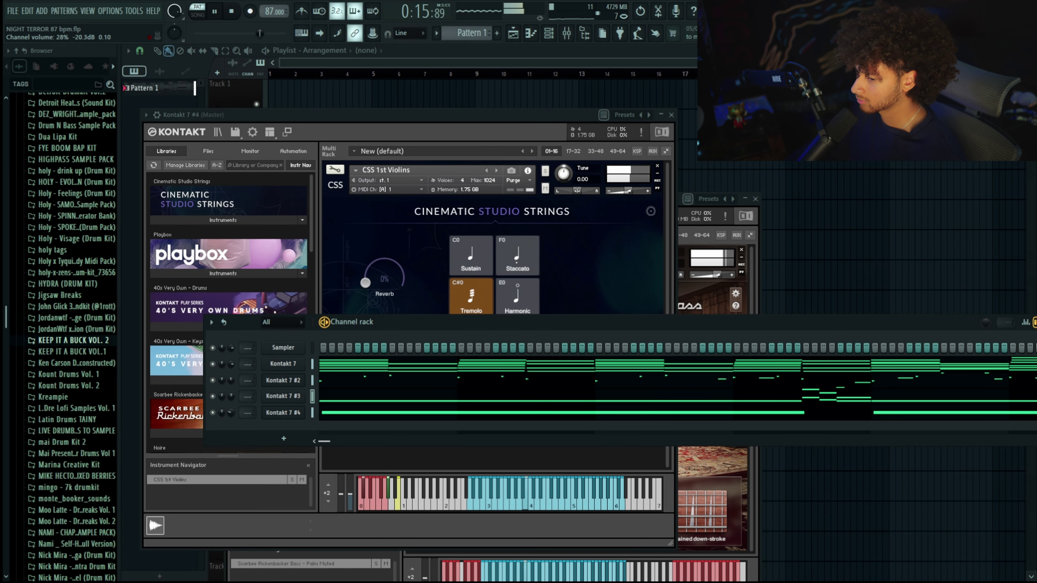
pyautogui.click(388, 416)
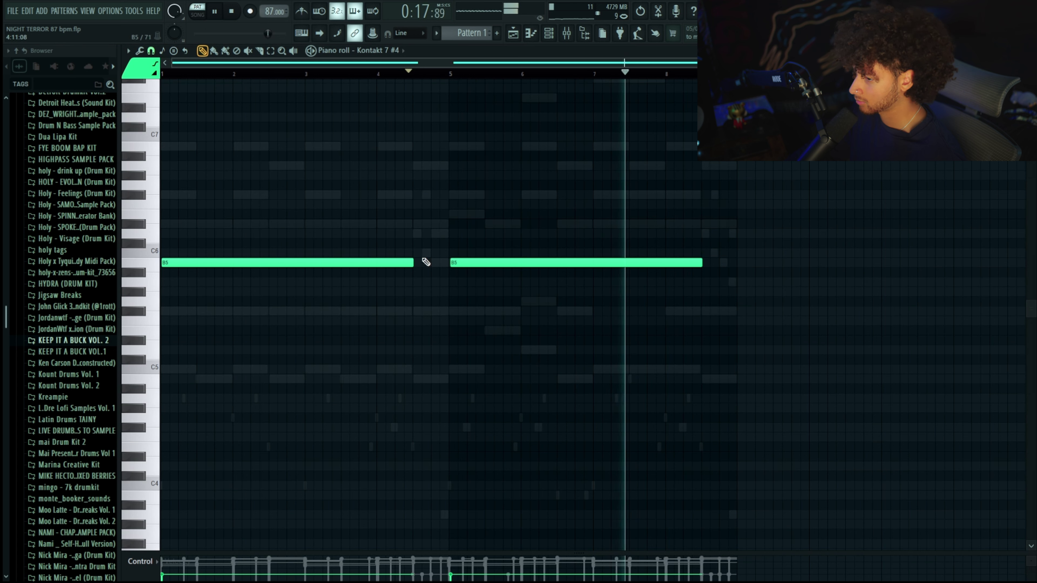
pyautogui.moveTo(691, 250); pyautogui.dragTo(318, 262)
pyautogui.moveTo(482, 262); pyautogui.dragTo(450, 263)
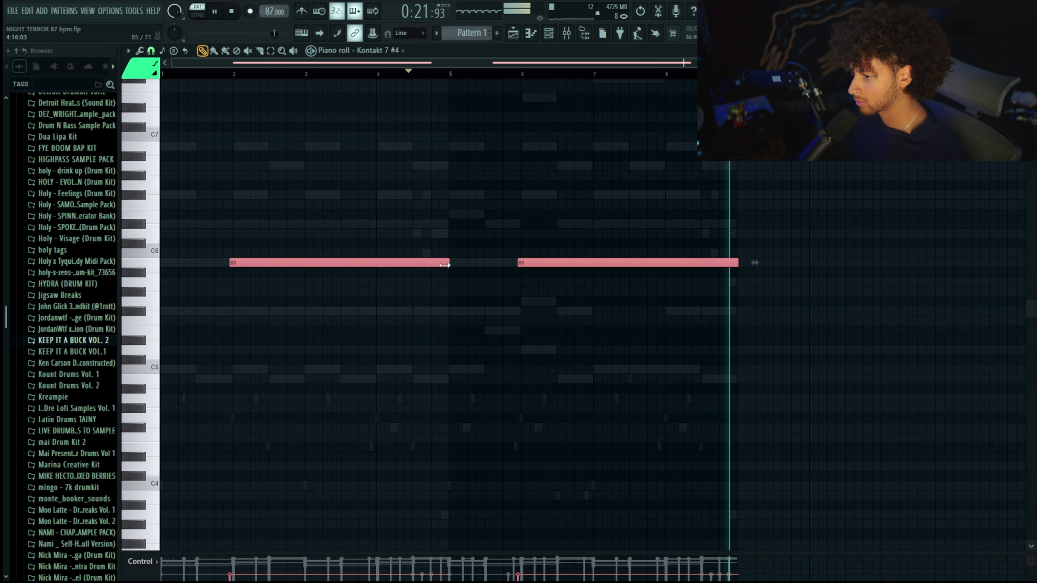
pyautogui.click(756, 243)
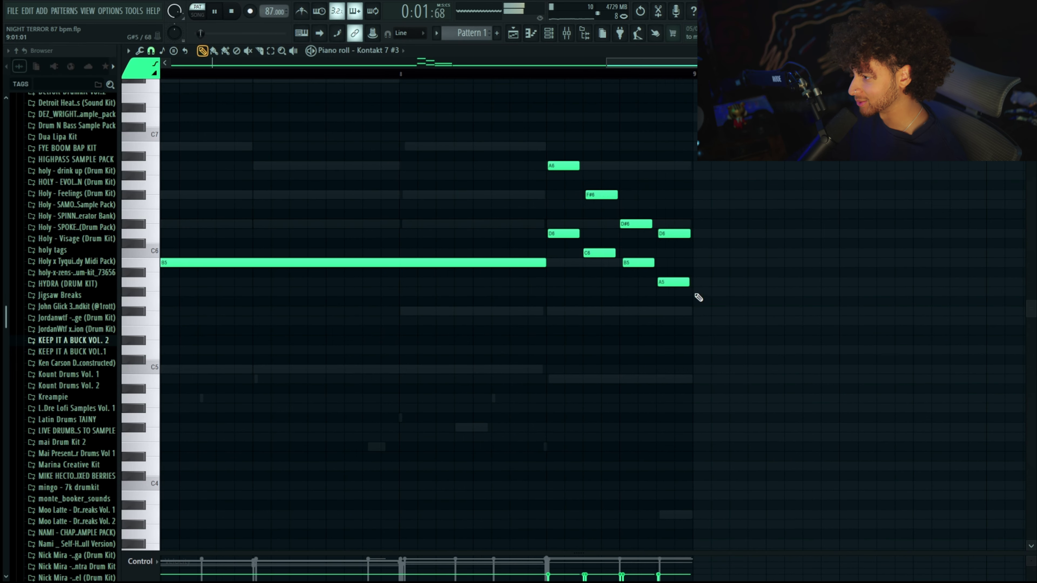
# Delete the D#6 and B5 pair from the violin run at the end of bar 8 and adjust the neighbouring F#6 and C6 pair
pyautogui.moveTo(567, 136); pyautogui.dragTo(693, 288)
pyautogui.scroll(5, 619, 289)
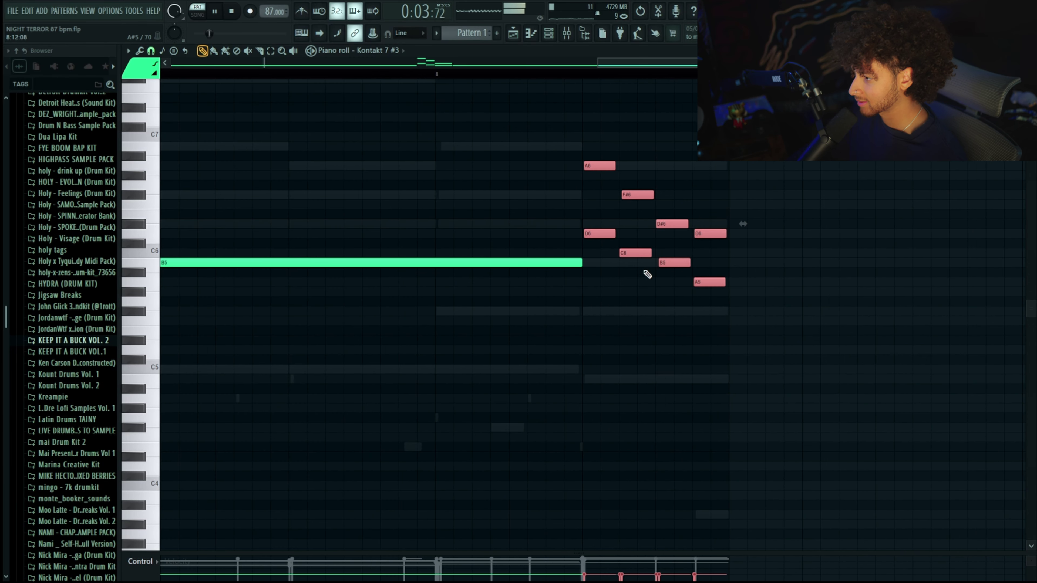
pyautogui.moveTo(621, 162); pyautogui.dragTo(611, 279)
pyautogui.press('Delete')
pyautogui.moveTo(664, 198); pyautogui.dragTo(672, 323)
pyautogui.press('Delete')
pyautogui.moveTo(628, 183); pyautogui.dragTo(620, 264)
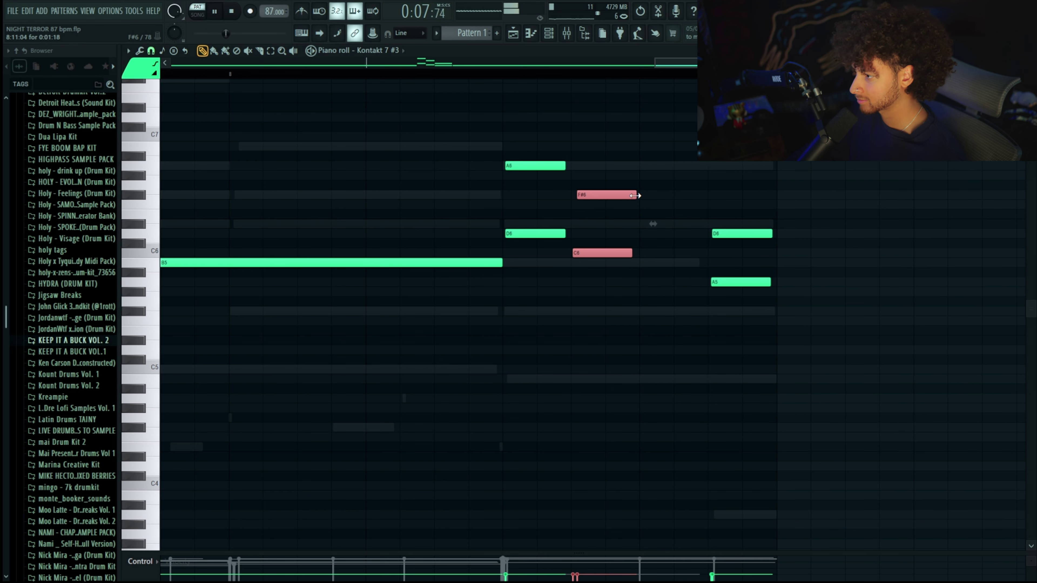
pyautogui.moveTo(777, 313); pyautogui.dragTo(504, 142)
pyautogui.scroll(-5, 685, 262)
pyautogui.press('Escape')
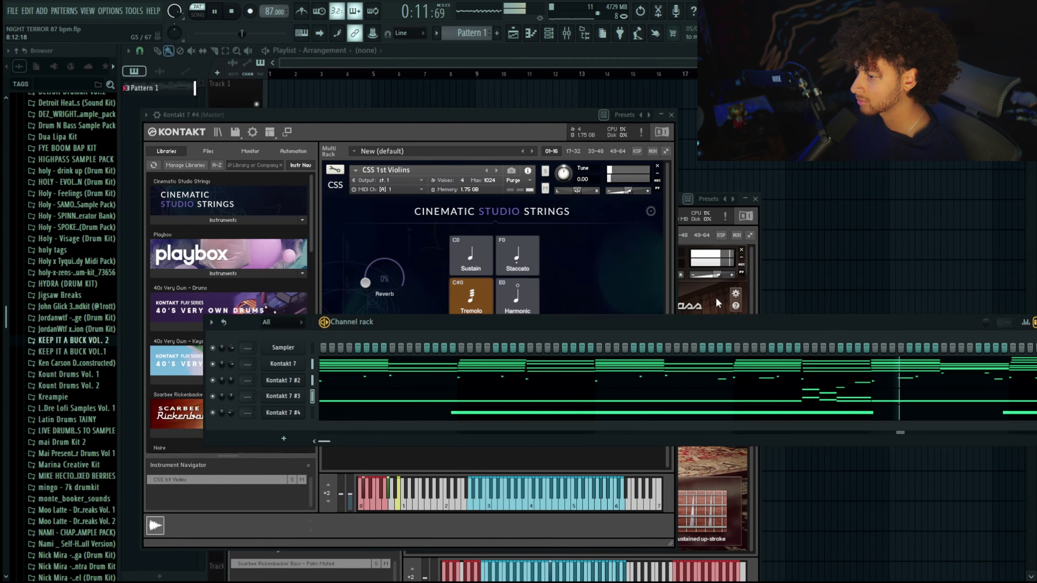
# Clone the first violins channel, paste the melody into it and delete its two held B5 notes
pyautogui.rightClick(301, 395)
pyautogui.click(346, 499)
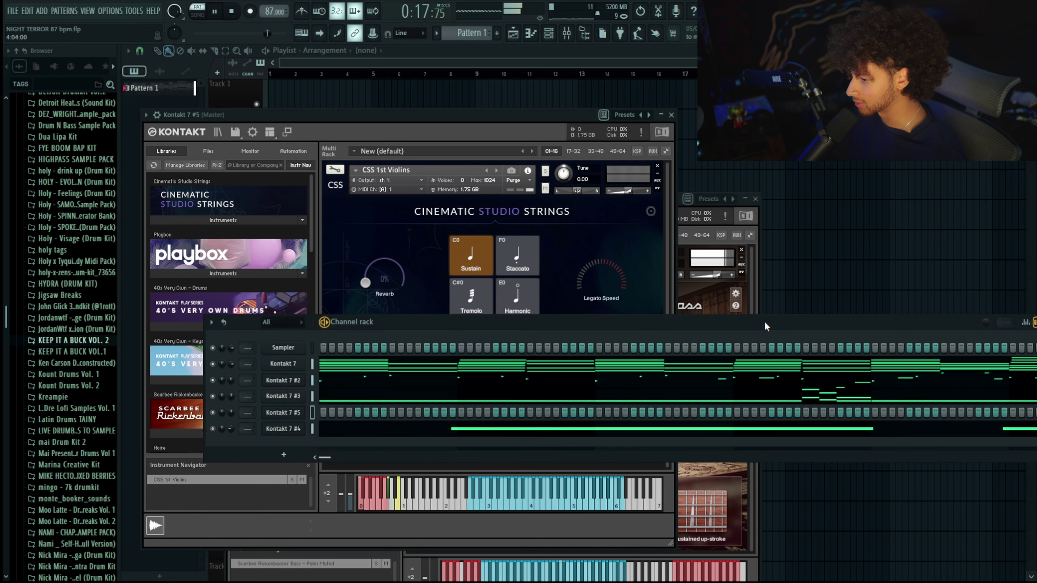
pyautogui.hotkey('ctrl', 'v')
pyautogui.click(347, 413)
pyautogui.rightClick(396, 263)
pyautogui.rightClick(596, 263)
pyautogui.press('Escape')
# Set the new violins layer to the Pizzicato articulation
pyautogui.click(290, 417)
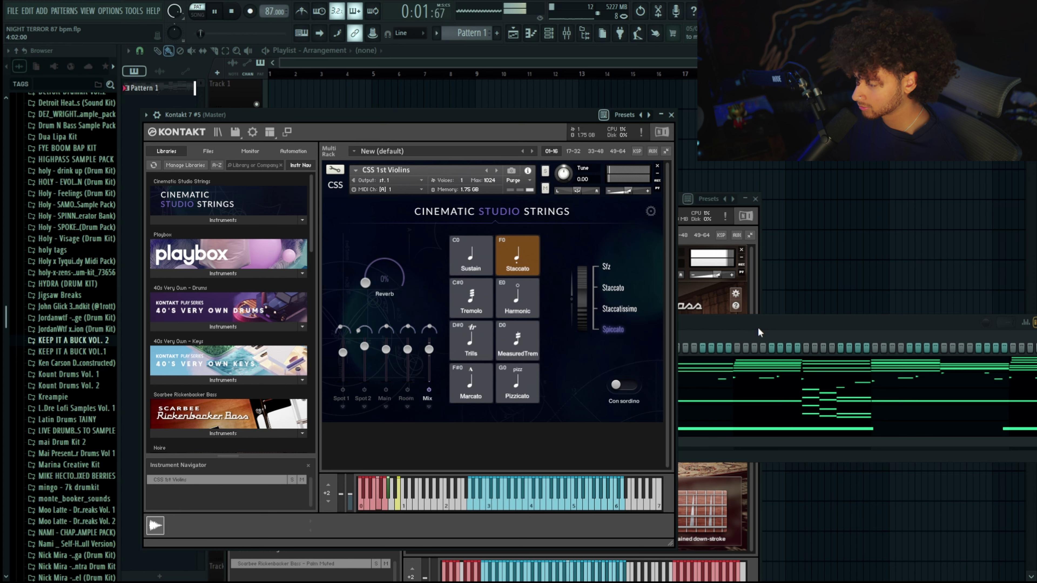
pyautogui.click(516, 388)
pyautogui.click(769, 338)
# Clone the pizzicato violins channel as another layer for the run and switch that clone to the Staccato articulation
pyautogui.rightClick(285, 413)
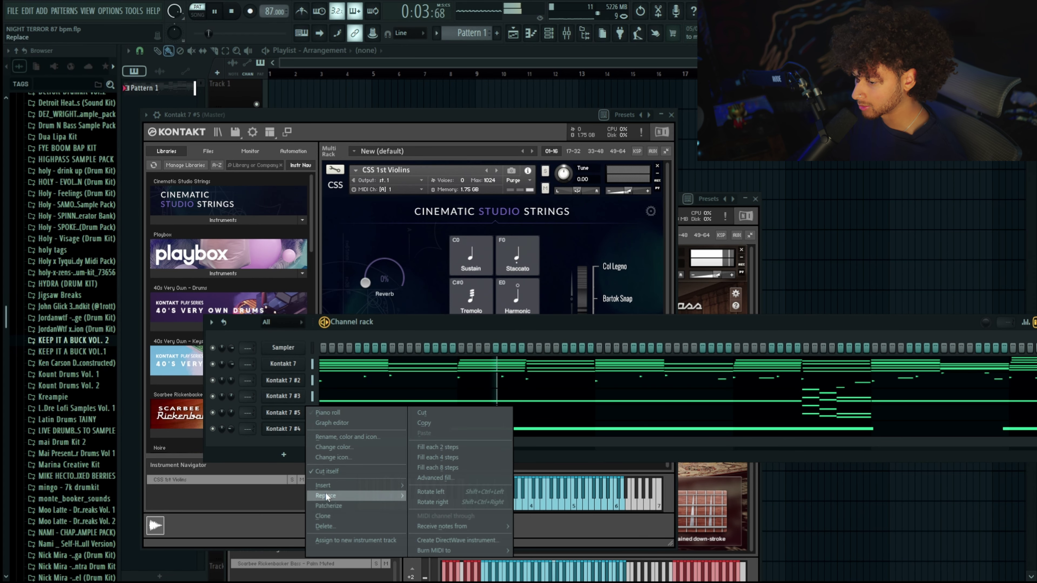
pyautogui.click(327, 515)
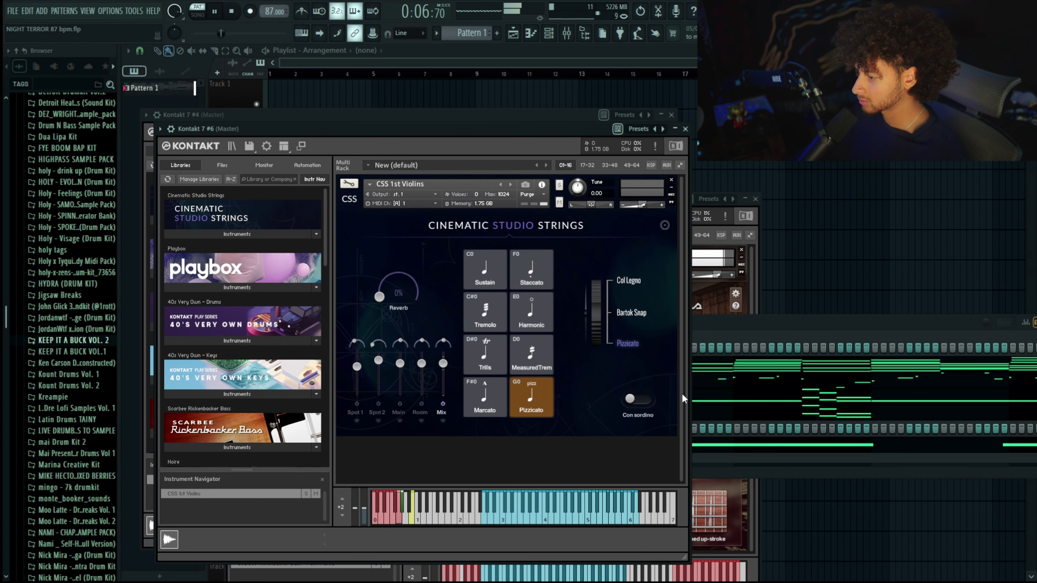
pyautogui.click(738, 333)
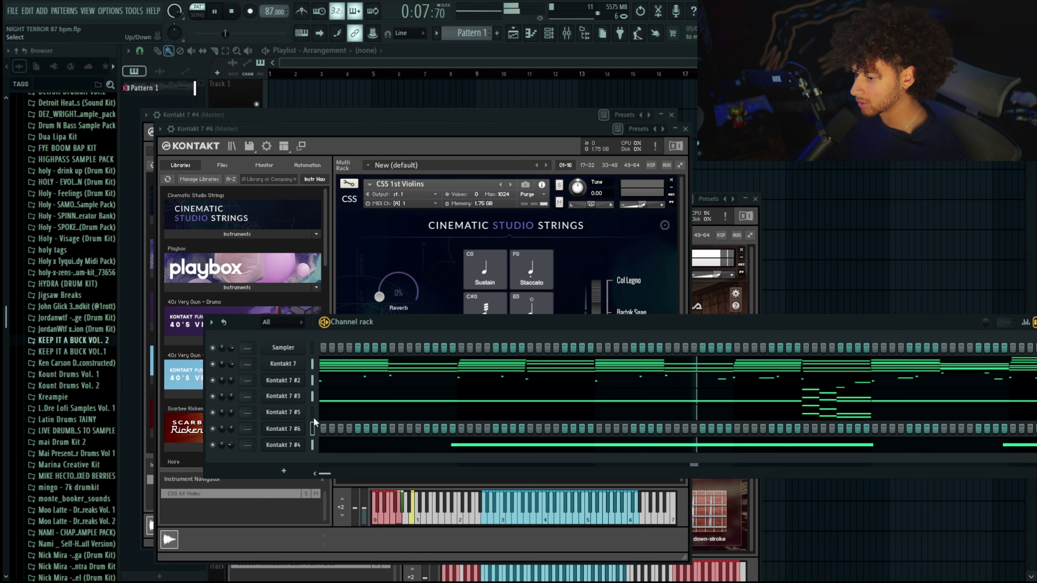
pyautogui.click(538, 277)
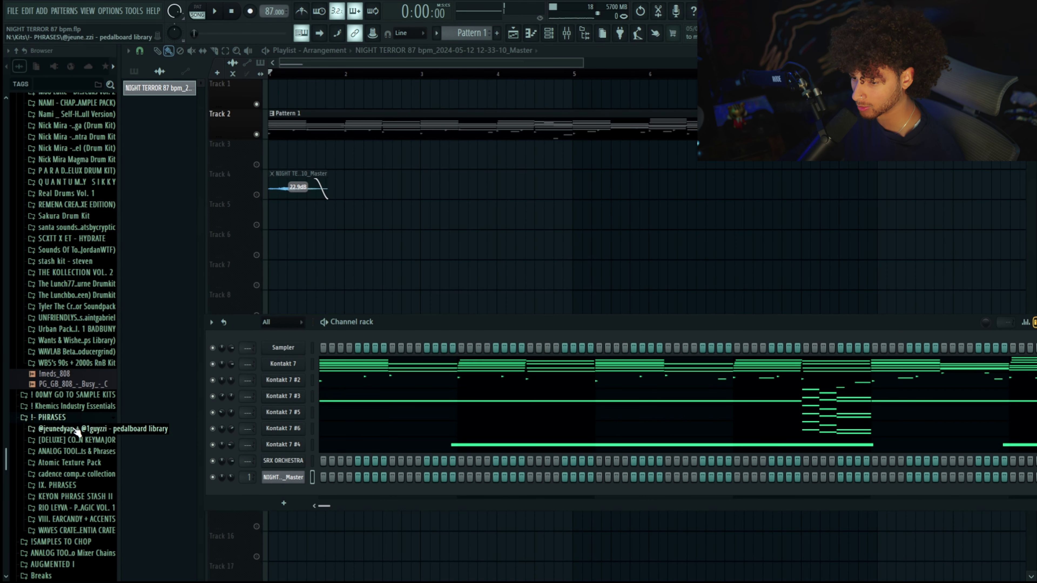
# Find Drum Break 12 (125 bpm) in the Jigsaw Breaks folder and place it at the start of Track 5
pyautogui.scroll(-2, 81, 433)
pyautogui.scroll(-3, 84, 436)
pyautogui.scroll(12, 85, 449)
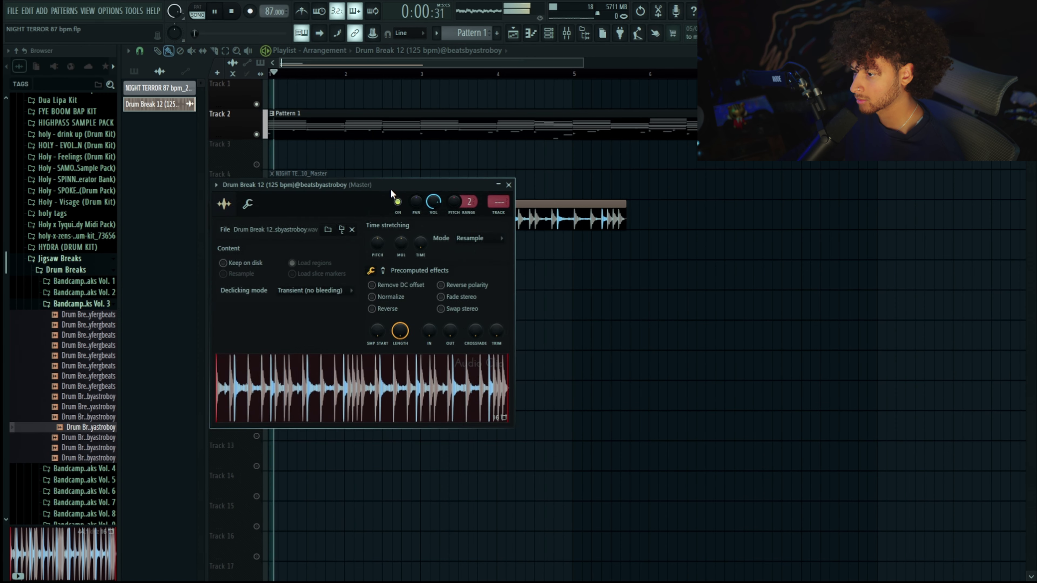
# Time-stretch the drum break to span exactly four bars and turn its volume down
pyautogui.moveTo(393, 197); pyautogui.dragTo(453, 360)
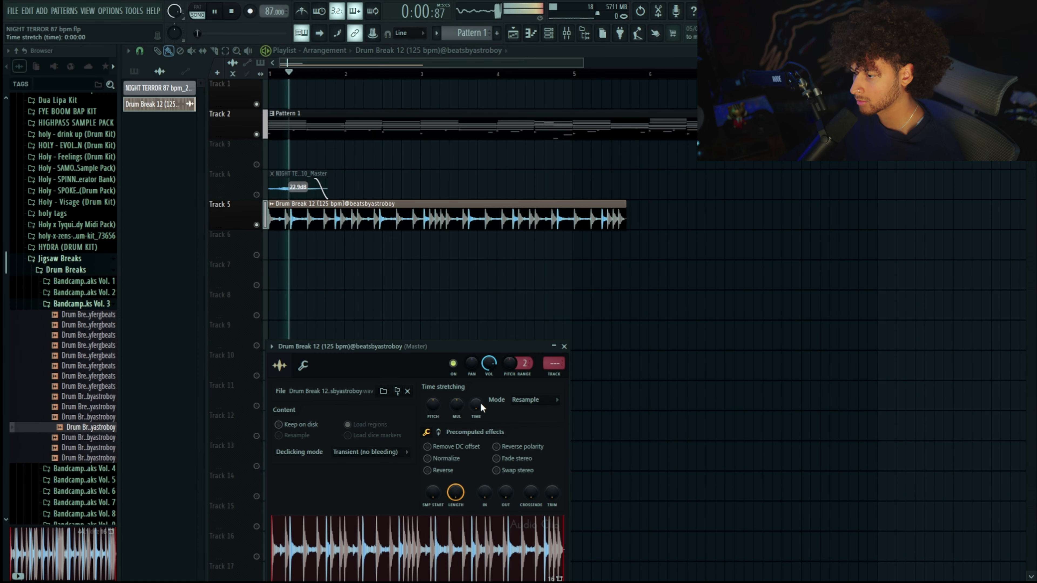
pyautogui.moveTo(476, 408); pyautogui.dragTo(479, 398)
pyautogui.moveTo(492, 357); pyautogui.dragTo(494, 361)
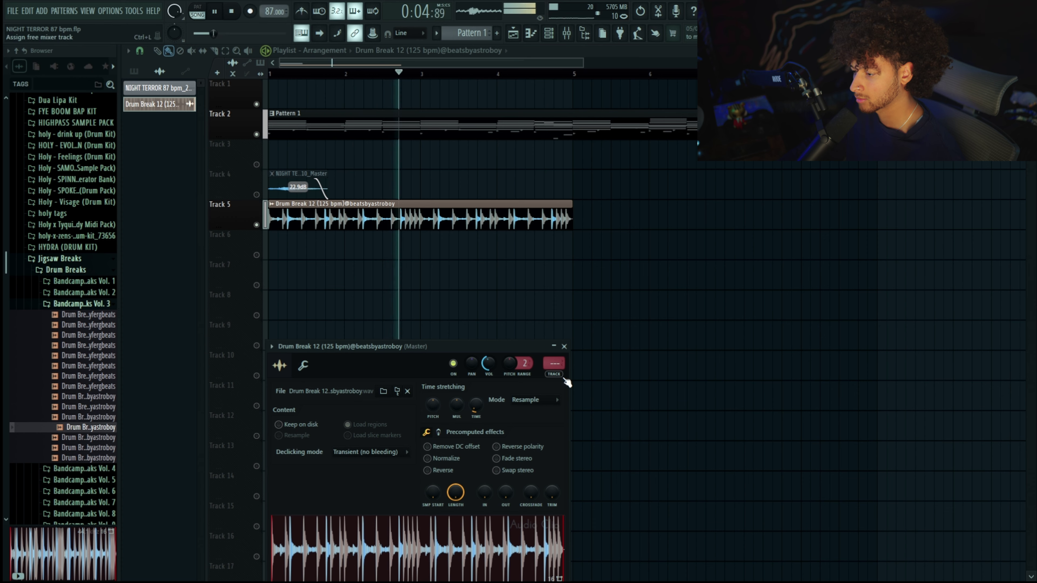
# Route the drum break to free mixer track 2 and load the Thermal effect on it
pyautogui.hotkey('ctrl', 'l')
pyautogui.doubleClick(519, 204)
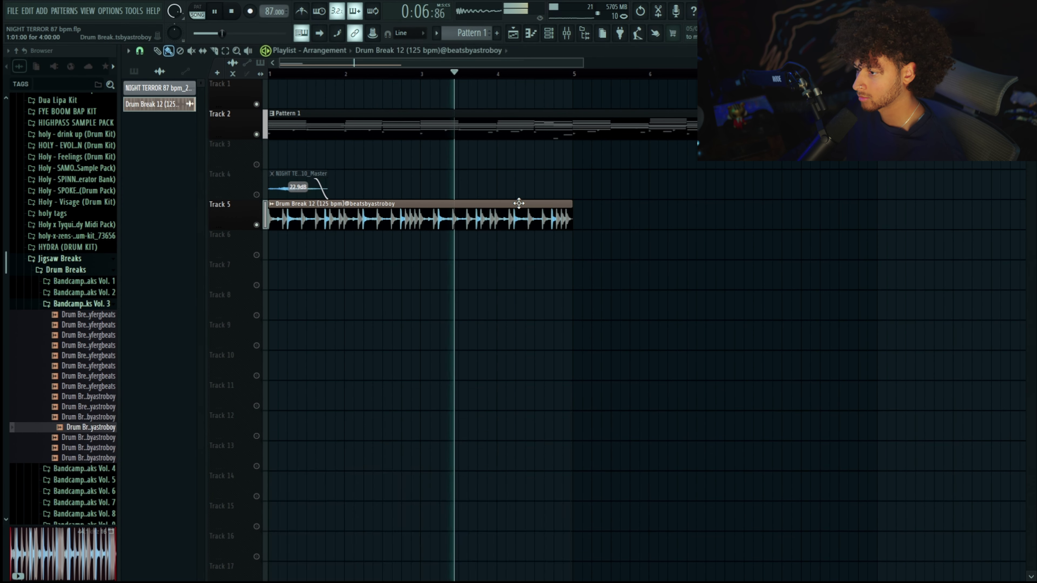
pyautogui.moveTo(436, 401); pyautogui.dragTo(436, 399)
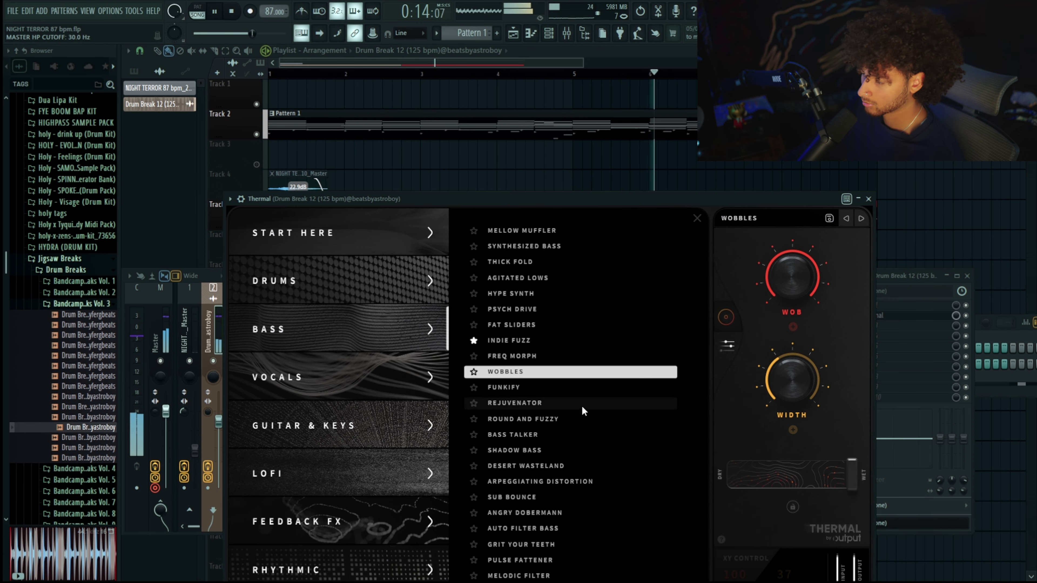
# Audition Thermal presets on the drum break, including Desert Wasteland, Noise Floor and Pad Killer, and settle on Game Over from the Lofi category
pyautogui.click(593, 466)
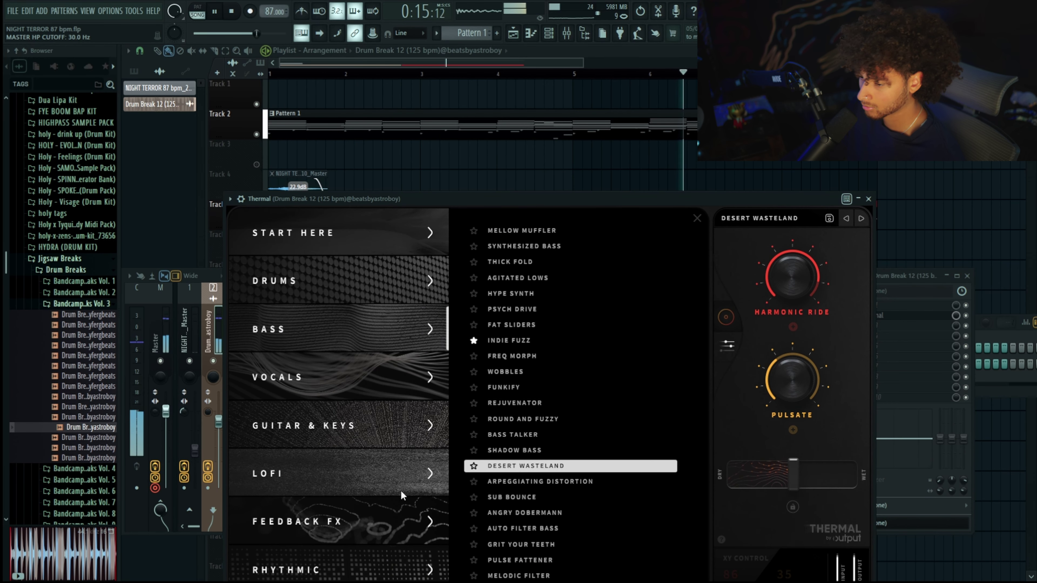
pyautogui.click(400, 476)
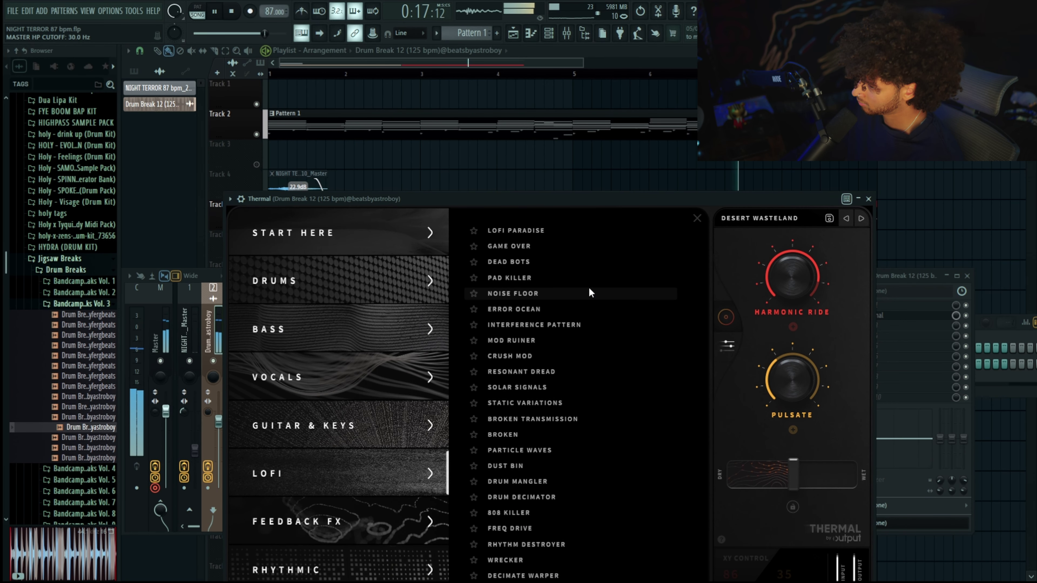
pyautogui.click(598, 291)
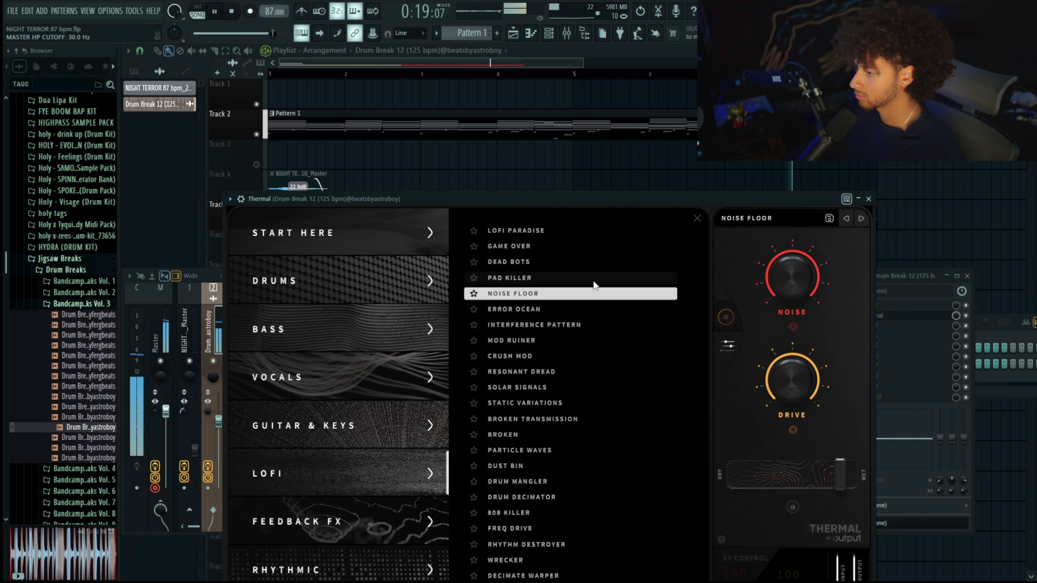
pyautogui.click(594, 281)
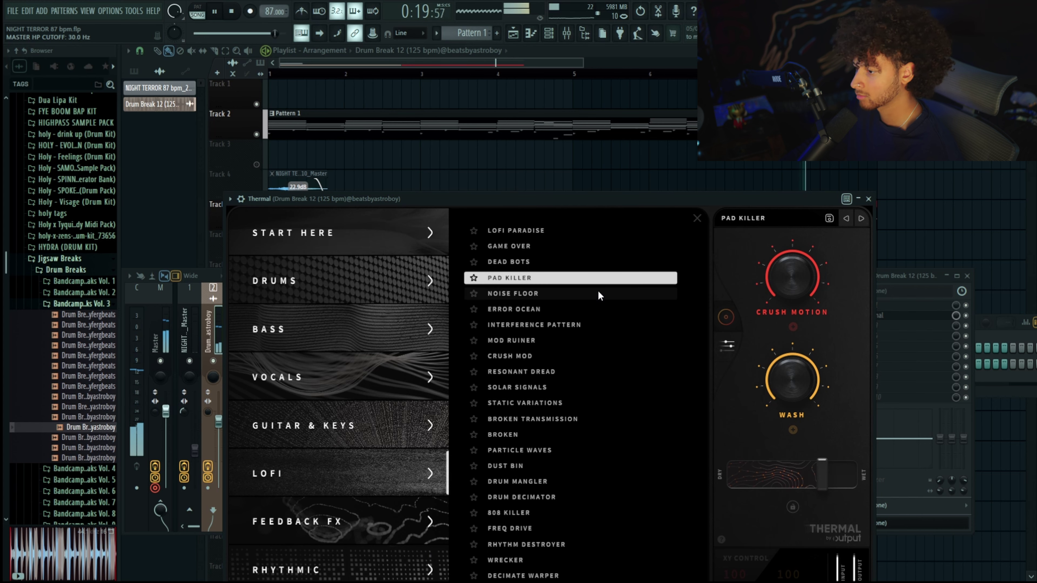
pyautogui.click(576, 261)
pyautogui.click(572, 246)
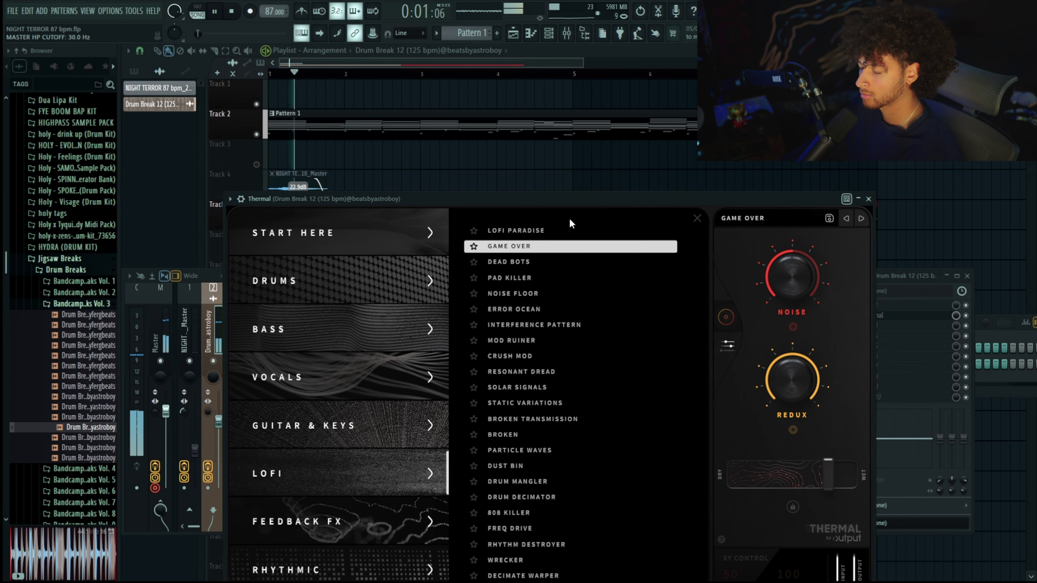
# Set Thermal's dry/wet to 62, reduce the effect's mix level in its mixer slot and lower the drum break track's fader
pyautogui.moveTo(822, 479); pyautogui.dragTo(804, 479)
pyautogui.moveTo(956, 316); pyautogui.dragTo(955, 326)
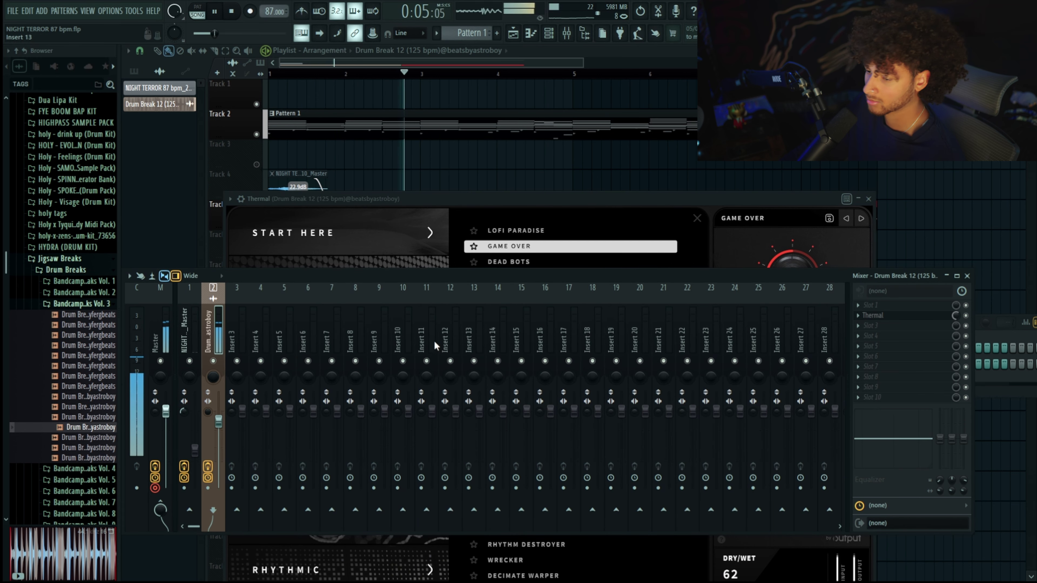
pyautogui.click(175, 418)
pyautogui.moveTo(217, 421); pyautogui.dragTo(217, 425)
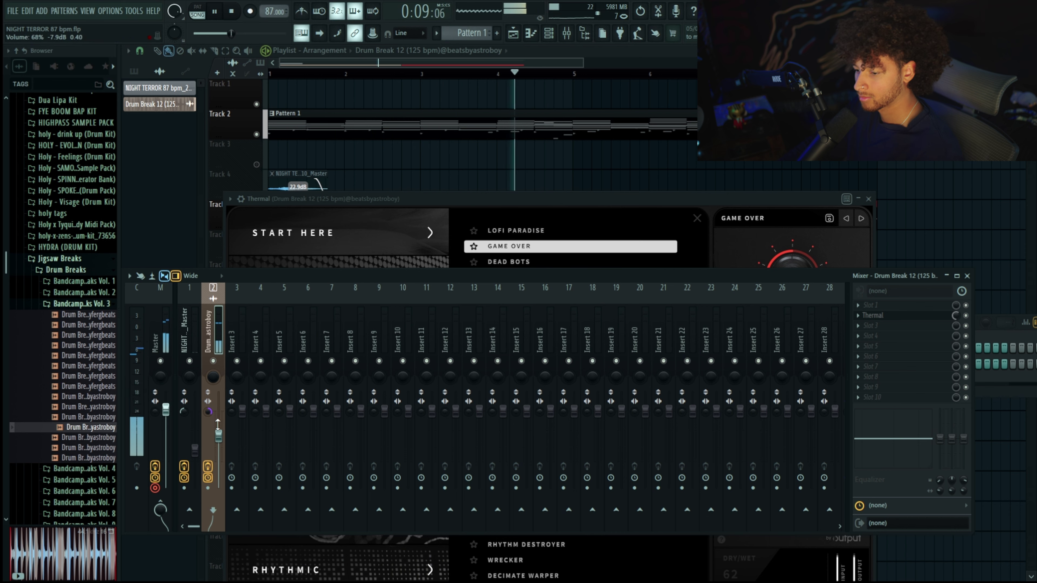
# Slice the drum break into a two-bar chop and repeat it across eight bars on Track 5
pyautogui.press('F6')
pyautogui.click(271, 323)
pyautogui.click(267, 334)
pyautogui.press('F12')
pyautogui.scroll(5, 616, 241)
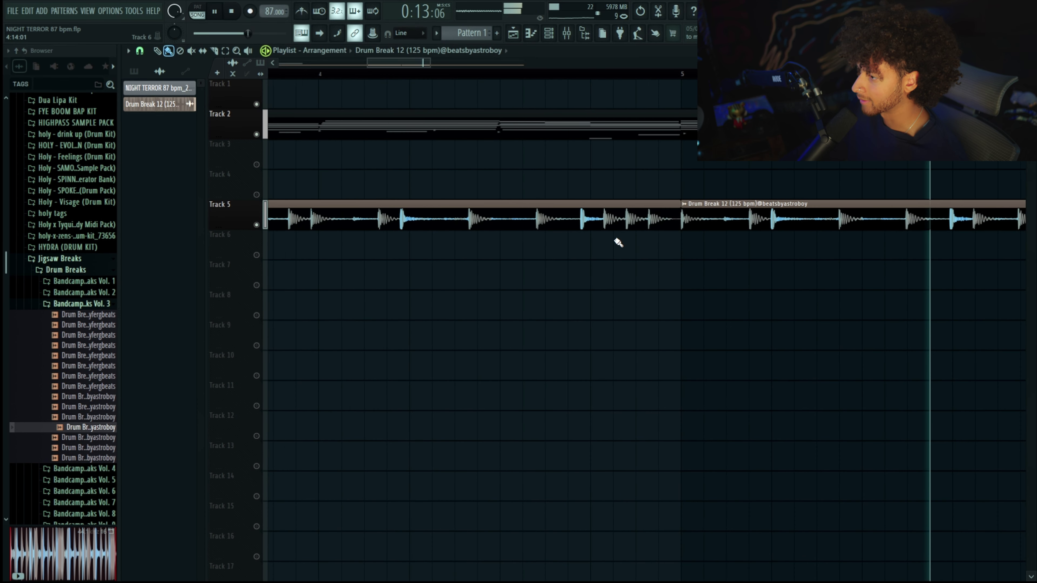
pyautogui.scroll(-5, 616, 241)
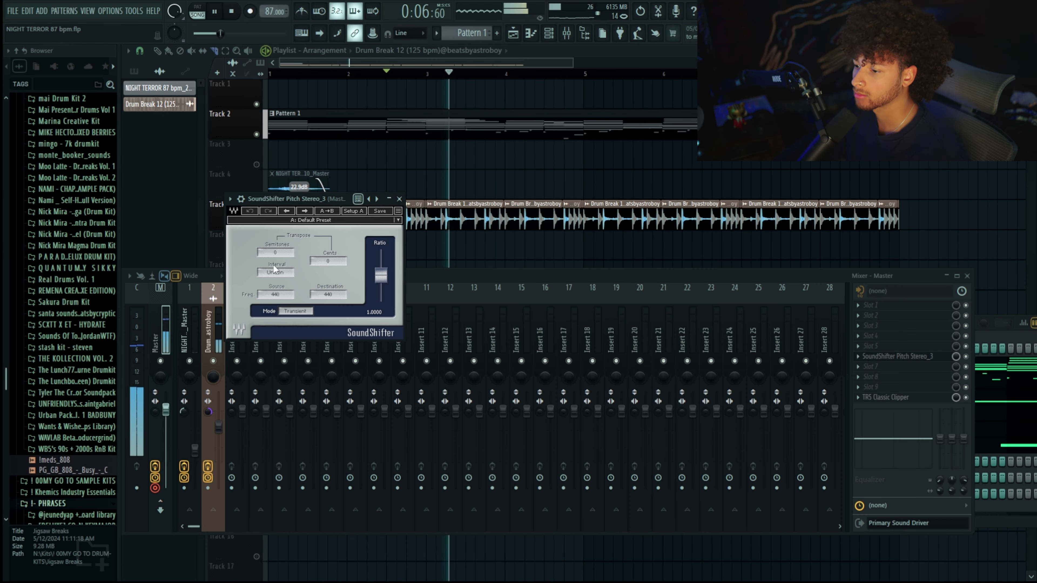
# Transpose the master down with SoundShifter Pitch Stereo set to -1 semitone
pyautogui.moveTo(275, 252); pyautogui.dragTo(276, 257)
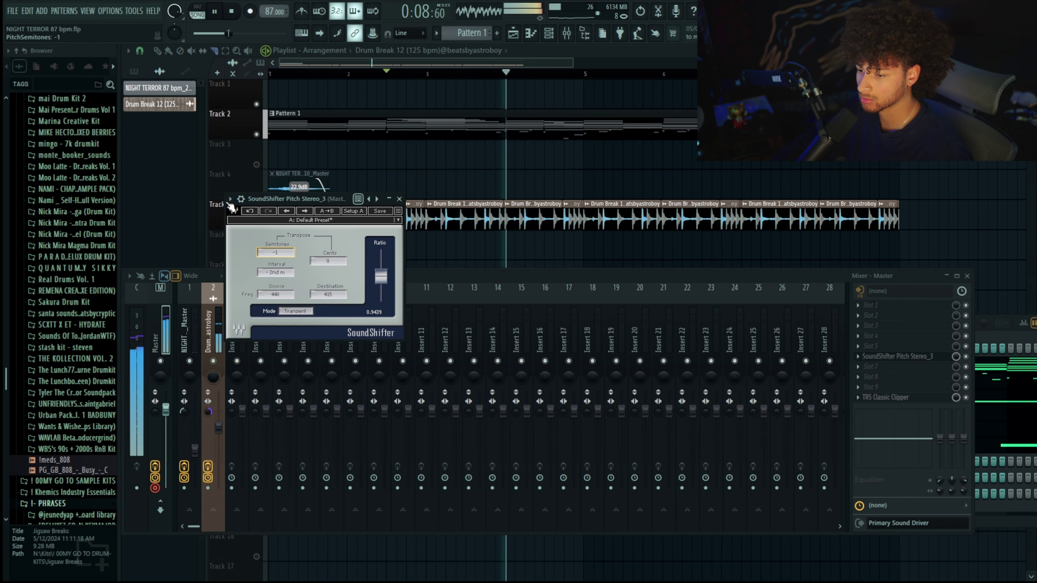
# Select the first two bars of the SRX ORCHESTRA part and lower the velocity of its C6 note
pyautogui.press('F6')
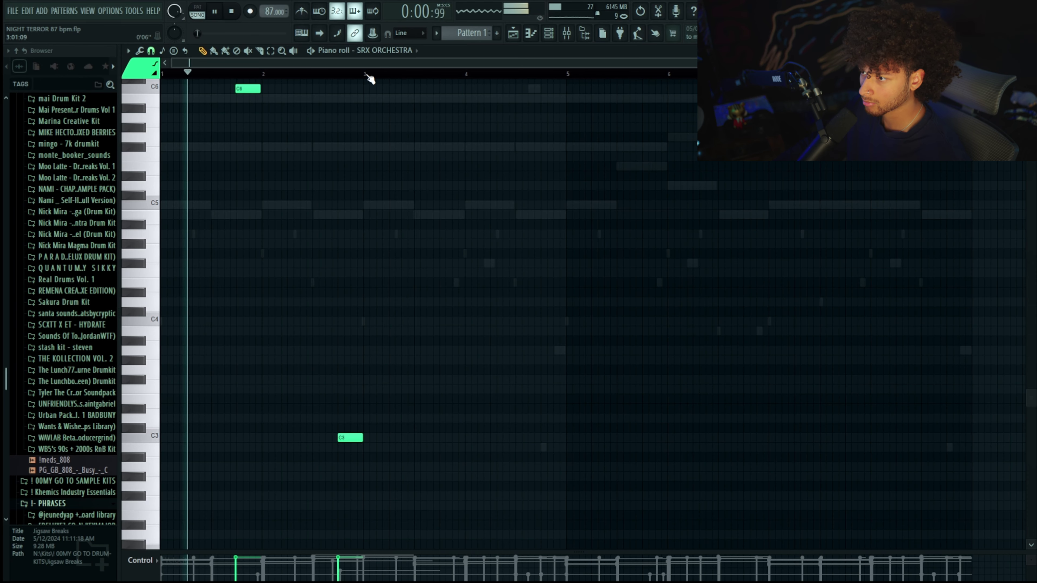
pyautogui.moveTo(370, 75); pyautogui.dragTo(163, 74)
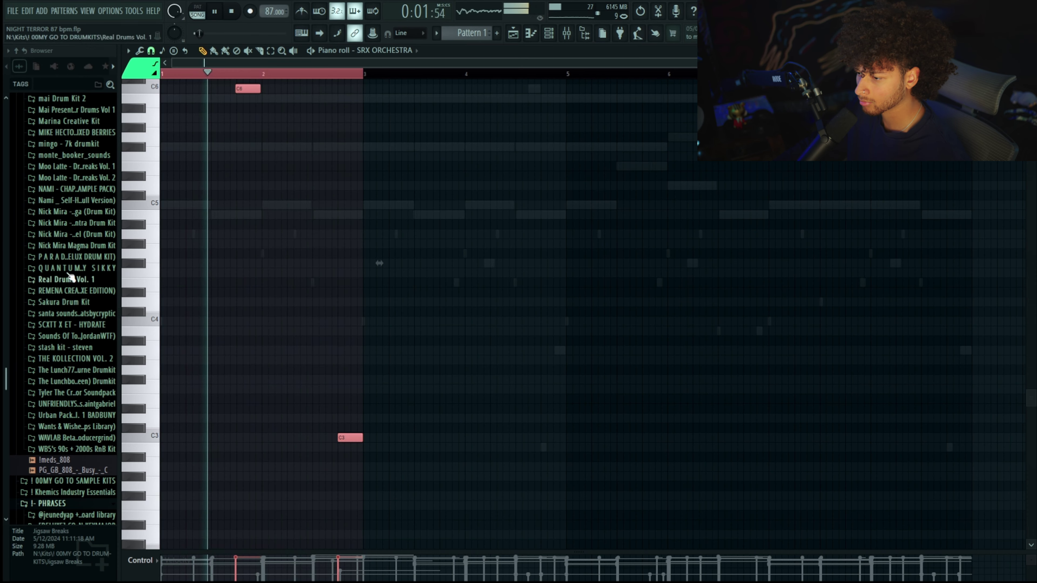
pyautogui.click(237, 577)
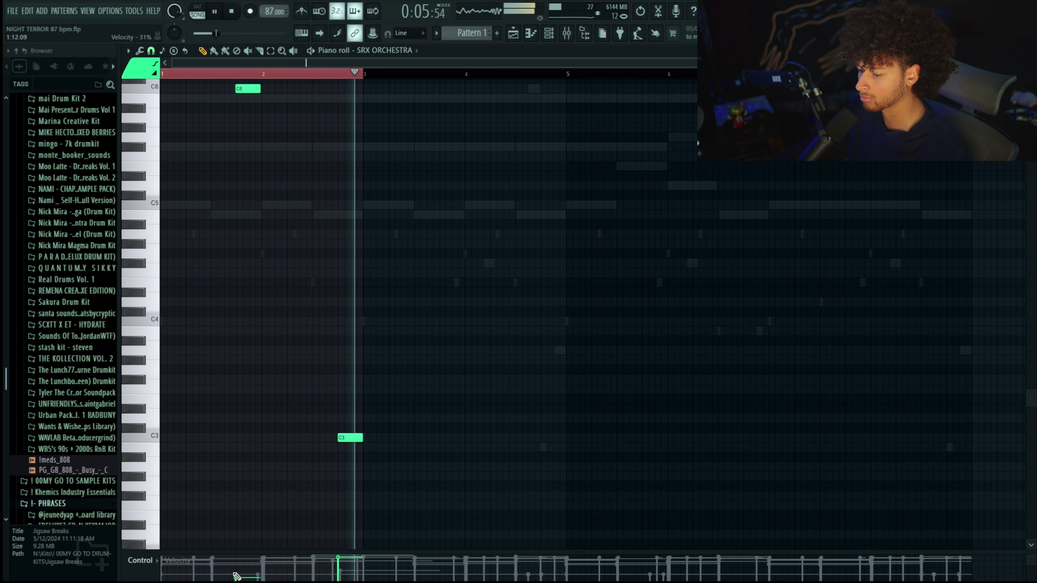
# Duplicate the two-bar SRX ORCHESTRA phrase into bars 3 and 4 and raise the copied high note to F6
pyautogui.hotkey('ctrl', 'a')
pyautogui.hotkey('ctrl', 'b')
pyautogui.moveTo(450, 88)
pyautogui.mouseDown()
pyautogui.moveTo(452, 107)
pyautogui.moveTo(446, 97)
pyautogui.mouseUp()
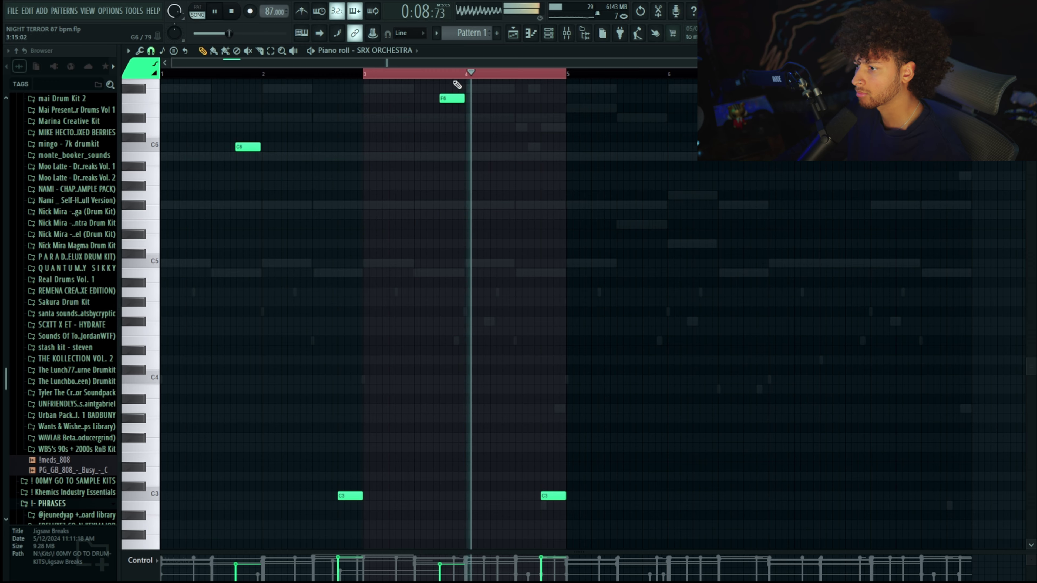
# Audition the SRX ORCHESTRA phrase, shorten its F6 note and repeat the four-bar phrase to fill eight bars
pyautogui.press('space')
pyautogui.click(450, 84)
pyautogui.rightClick(451, 86)
pyautogui.press('space')
pyautogui.press('space')
pyautogui.moveTo(443, 116); pyautogui.dragTo(458, 116)
pyautogui.press('space')
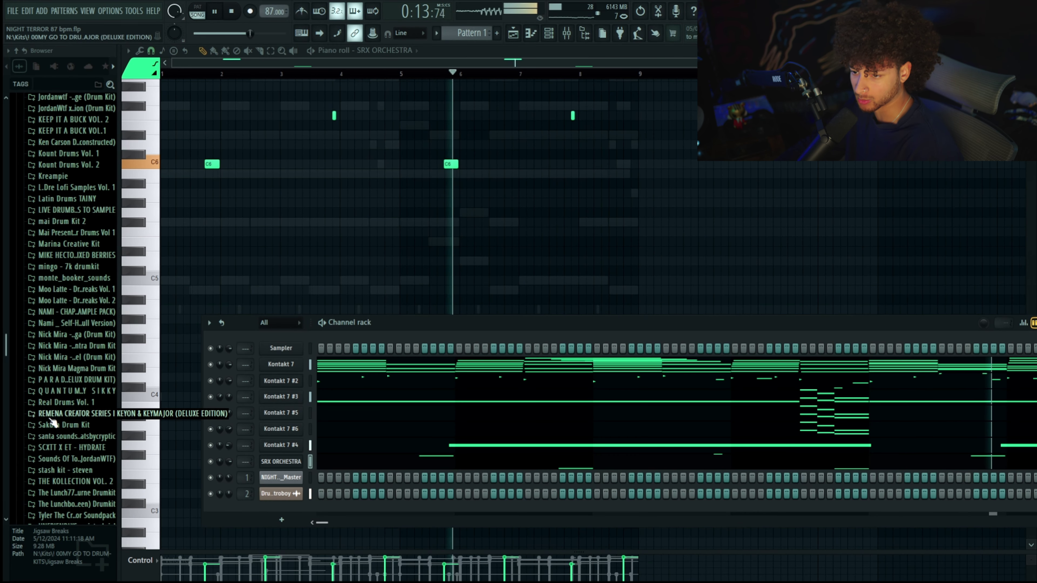
# Load snare (17) from the FYE BOOM BAP KIT's boom bap snares and place hits on beats 2 and 4 of the first two bars
pyautogui.scroll(5, 97, 404)
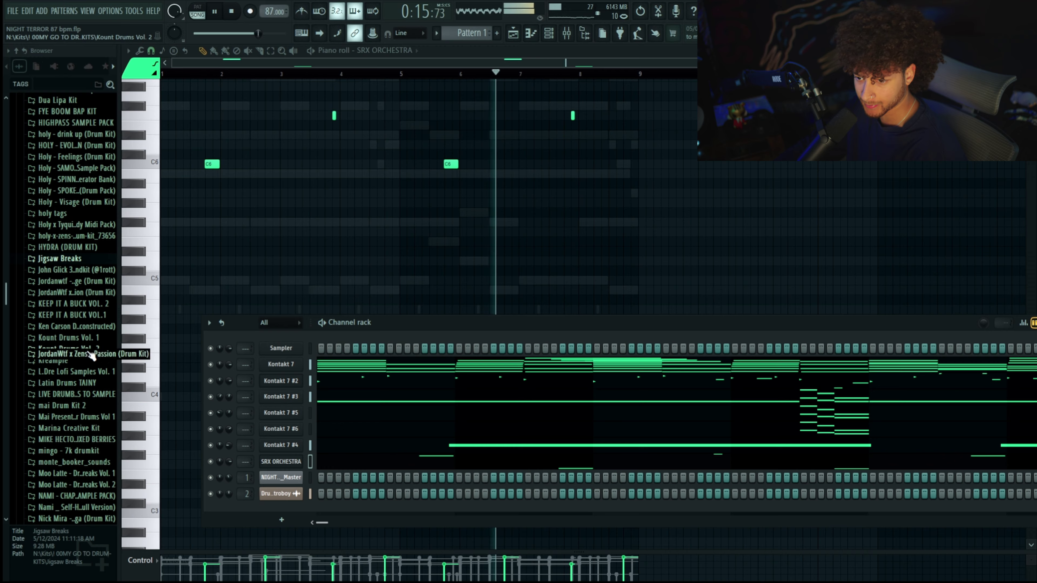
pyautogui.scroll(10, 97, 354)
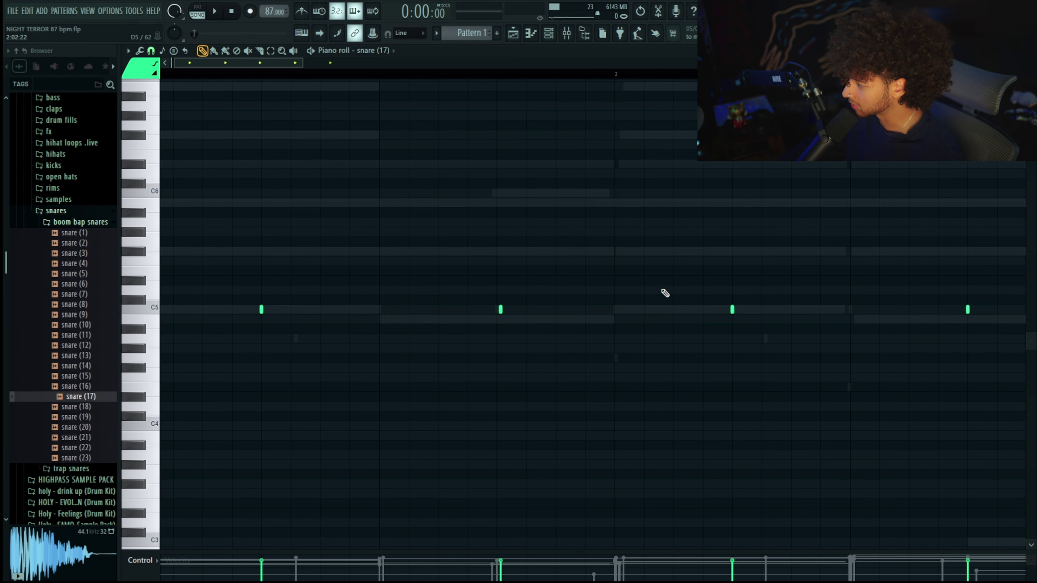
# Play back the snare (17) pattern and nudge its hits slightly off the grid for a looser groove
pyautogui.scroll(2, 783, 320)
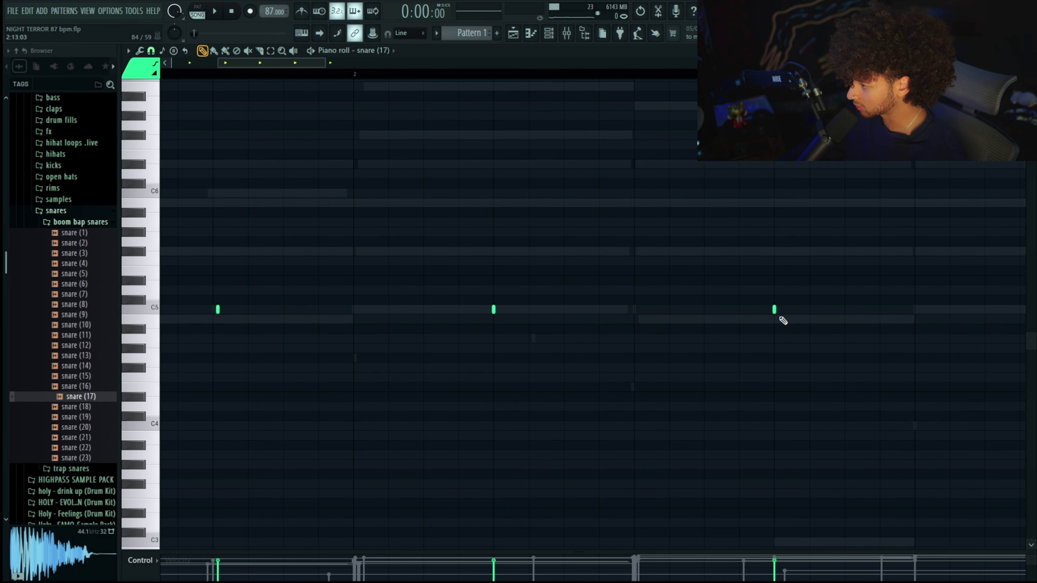
pyautogui.scroll(-2, 714, 318)
pyautogui.scroll(2, 706, 311)
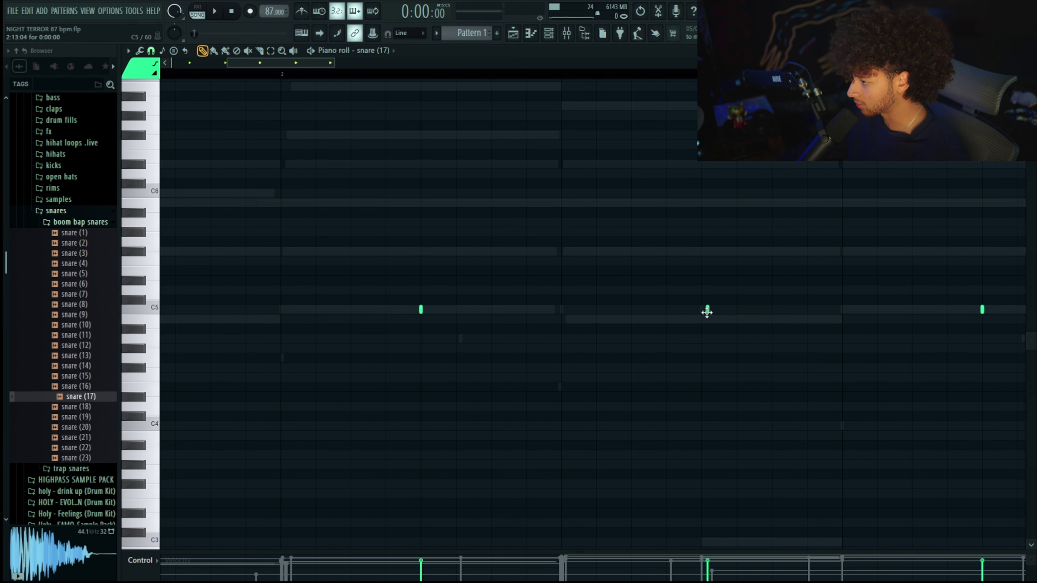
pyautogui.scroll(-3, 687, 323)
pyautogui.scroll(-3, 661, 290)
pyautogui.press('space')
pyautogui.scroll(-1, 319, 301)
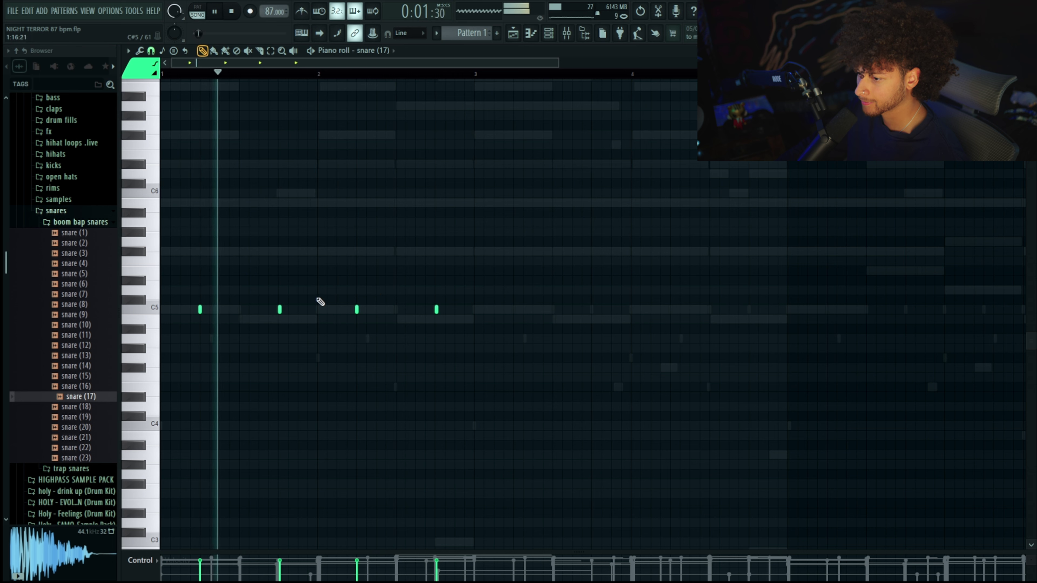
pyautogui.press('space')
pyautogui.scroll(3, 359, 326)
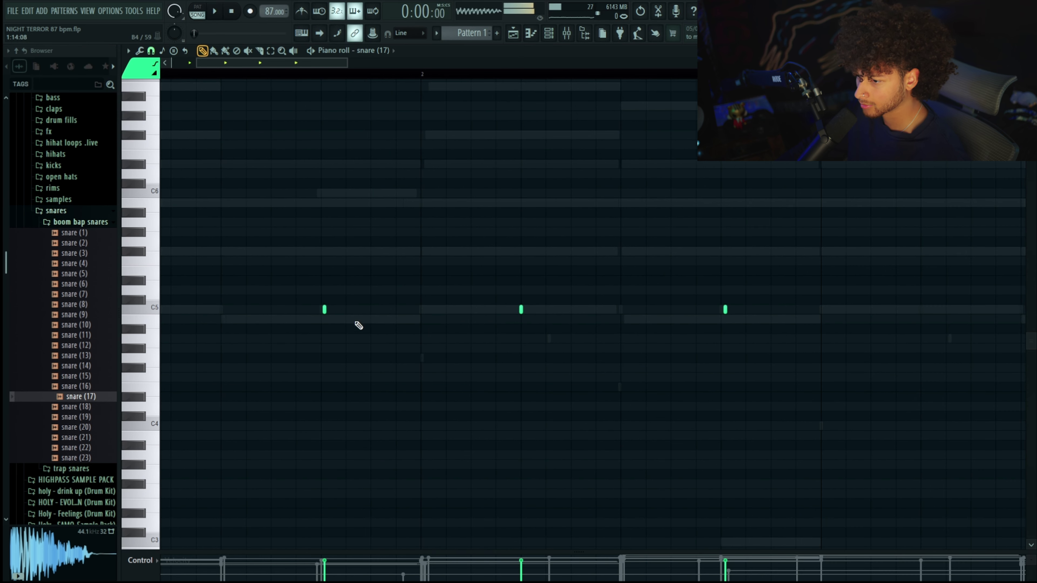
pyautogui.moveTo(521, 311); pyautogui.dragTo(523, 310)
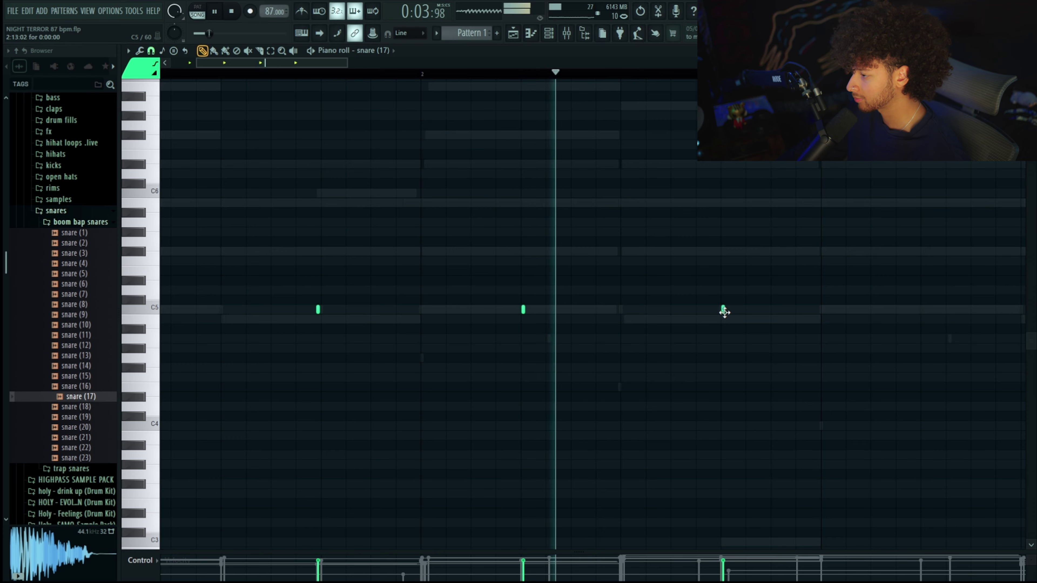
# Duplicate the two-bar snare (17) pattern into bars 3 and 4 and select the whole four-bar range
pyautogui.hotkey('ctrl', 'a')
pyautogui.hotkey('ctrl', 'b')
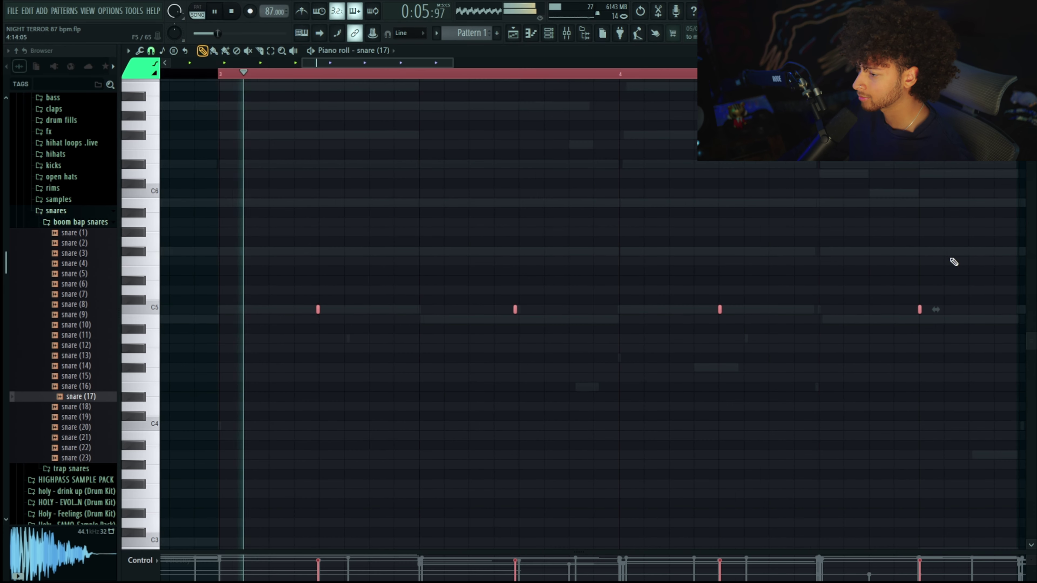
pyautogui.scroll(-3, 771, 278)
pyautogui.moveTo(483, 77); pyautogui.dragTo(3, 244)
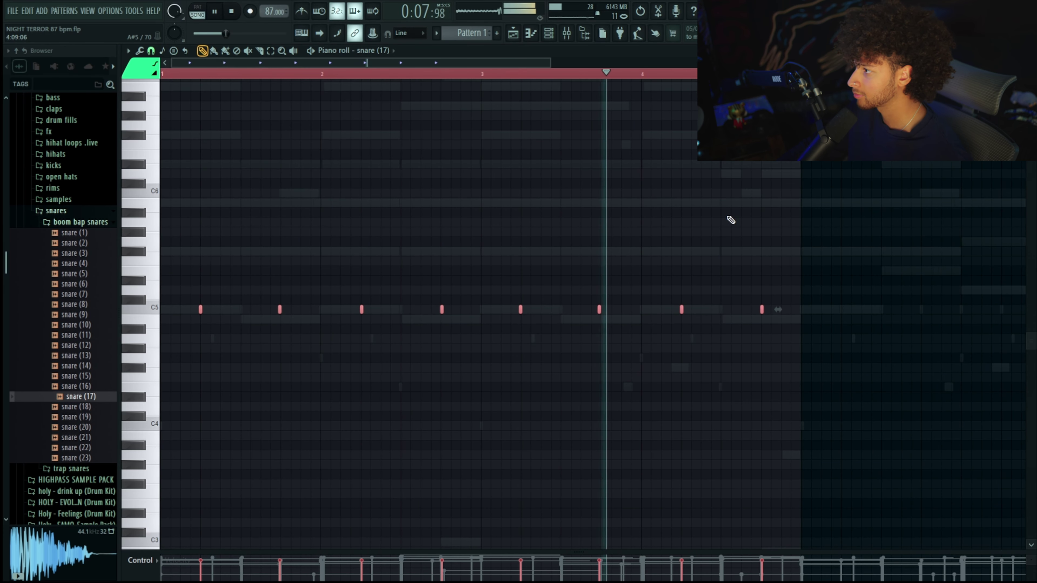
pyautogui.scroll(5, 798, 215)
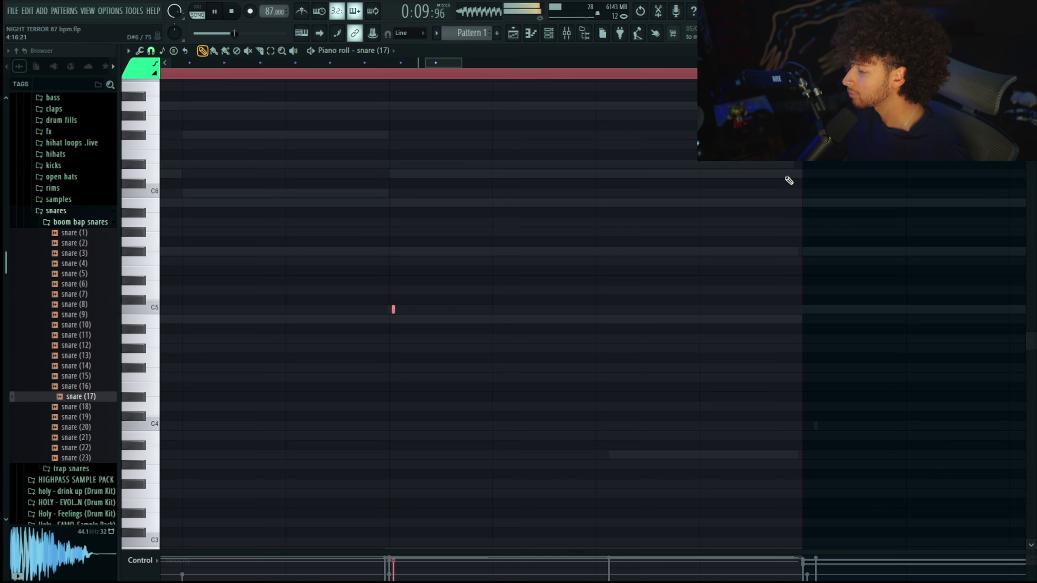
pyautogui.scroll(-5, 711, 241)
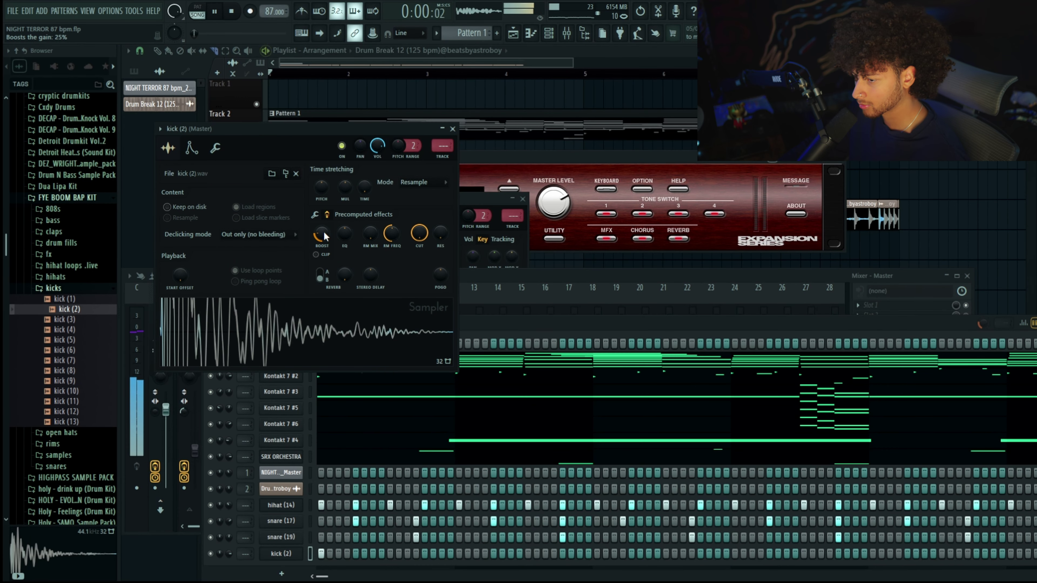
# Set the boost of the kick (2) sample to 10% and show its other precomputed effects
pyautogui.moveTo(326, 236); pyautogui.dragTo(326, 243)
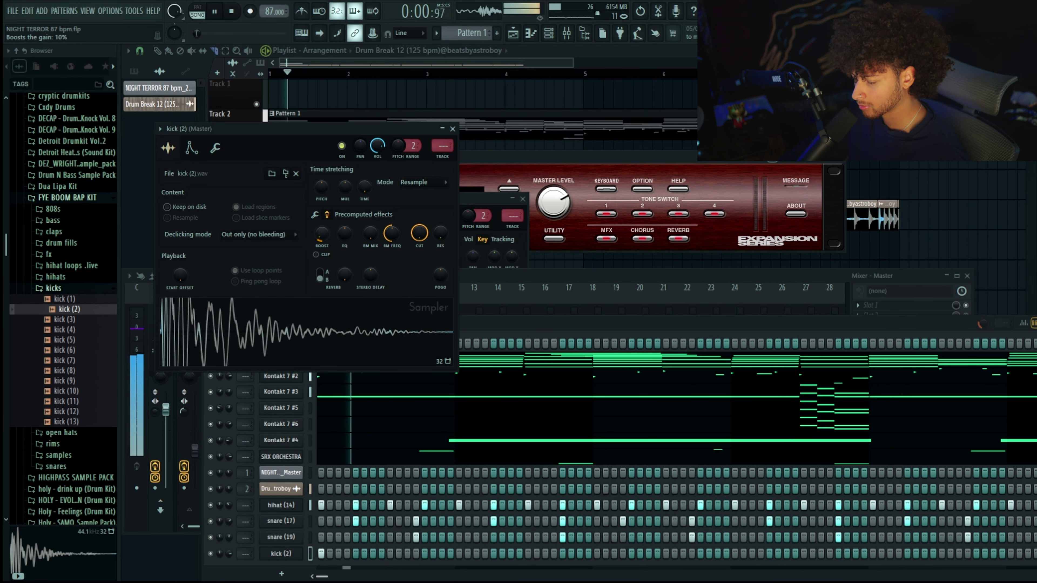
pyautogui.click(315, 214)
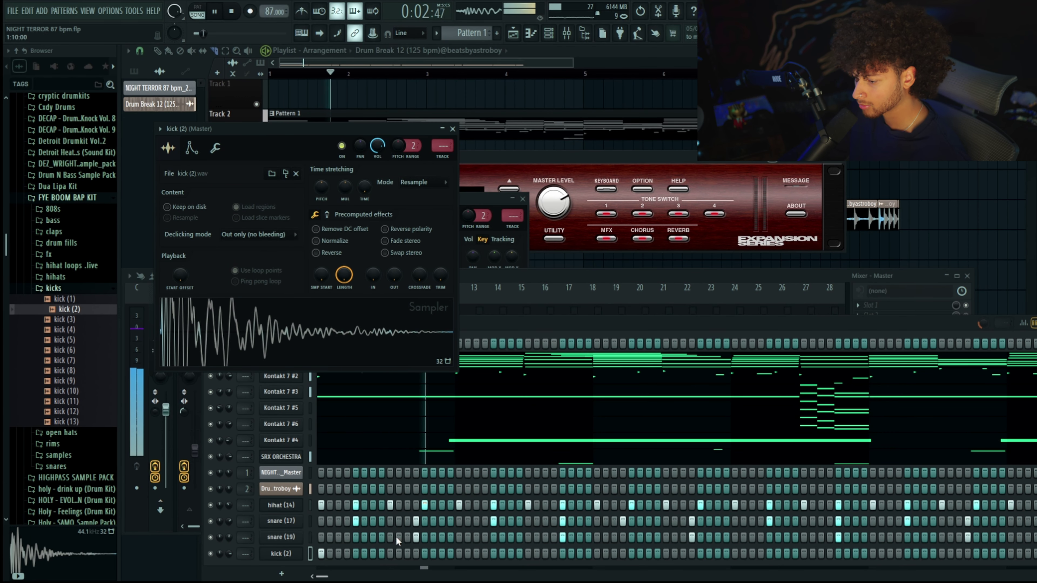
# Add a kick (2) hit at the start of bar 3 and select a time range ending at bar 5 in its piano roll
pyautogui.click(596, 554)
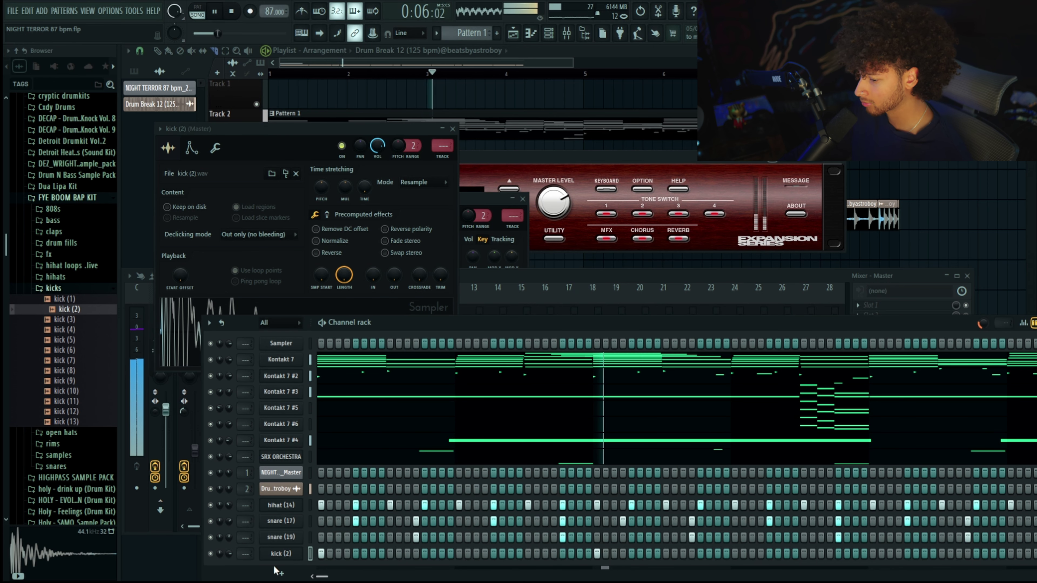
pyautogui.rightClick(285, 553)
pyautogui.click(327, 428)
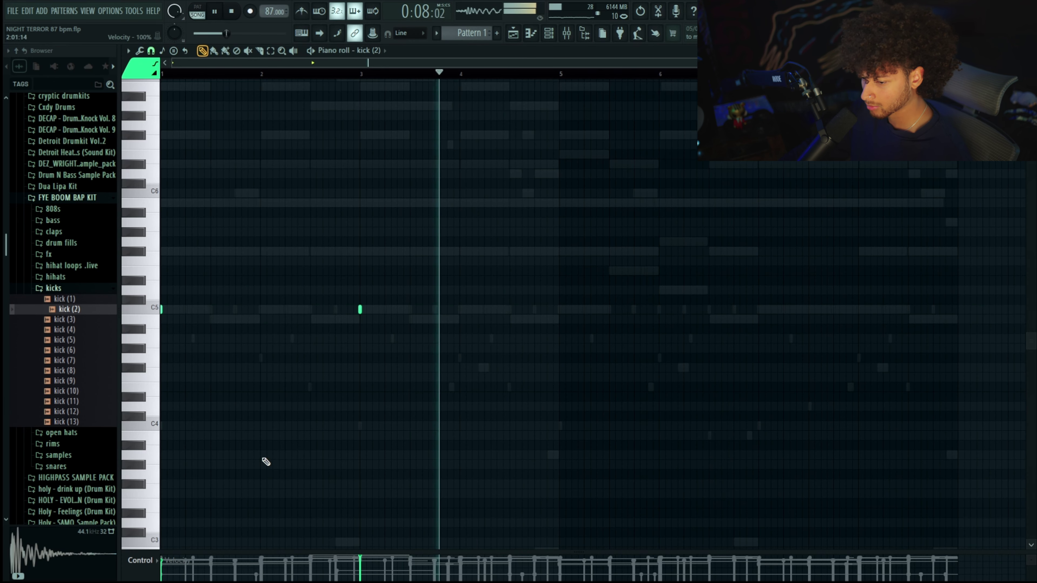
pyautogui.moveTo(558, 74); pyautogui.dragTo(342, 74)
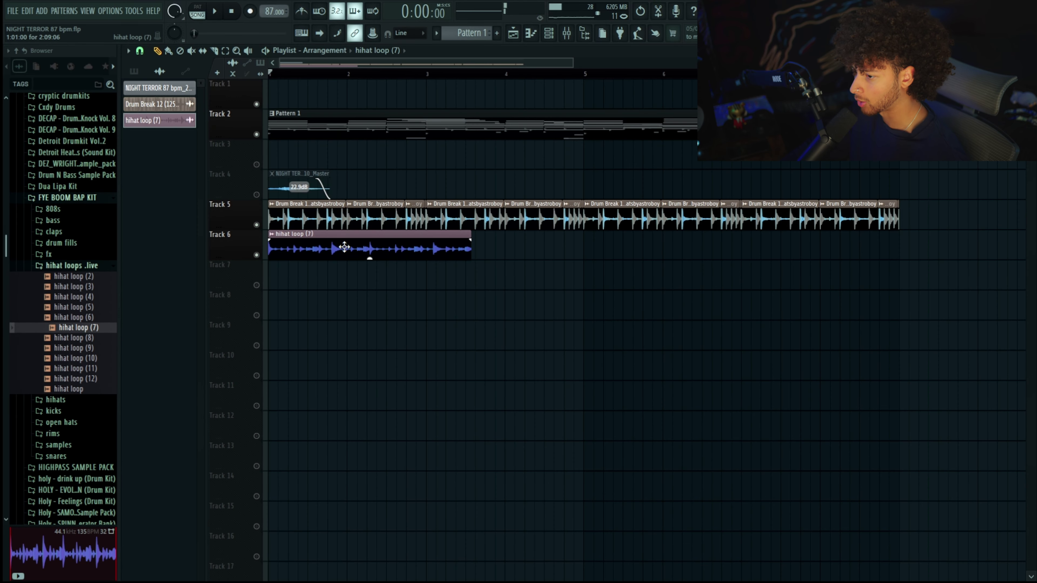
# Time-stretch hihat loop (7) on Track 6 to span exactly two bars
pyautogui.doubleClick(344, 247)
pyautogui.moveTo(360, 142); pyautogui.dragTo(687, 375)
pyautogui.press('space')
pyautogui.moveTo(705, 432); pyautogui.dragTo(705, 427)
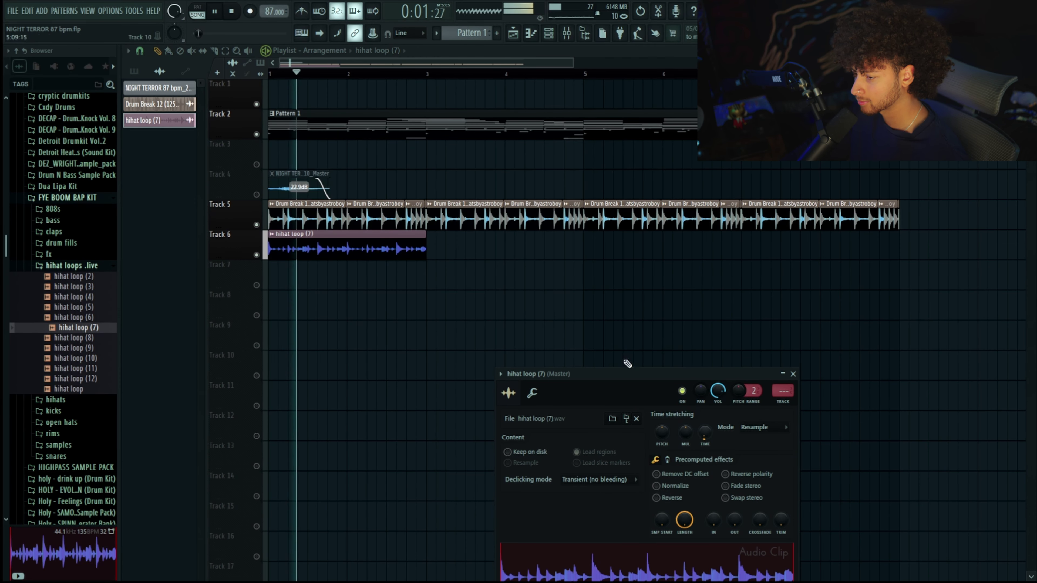
# Turn down the volume of hihat loop (7) and audition it with the beat
pyautogui.moveTo(718, 392)
pyautogui.mouseDown()
pyautogui.moveTo(718, 410)
pyautogui.moveTo(718, 391)
pyautogui.mouseUp()
pyautogui.press('space')
pyautogui.press('space')
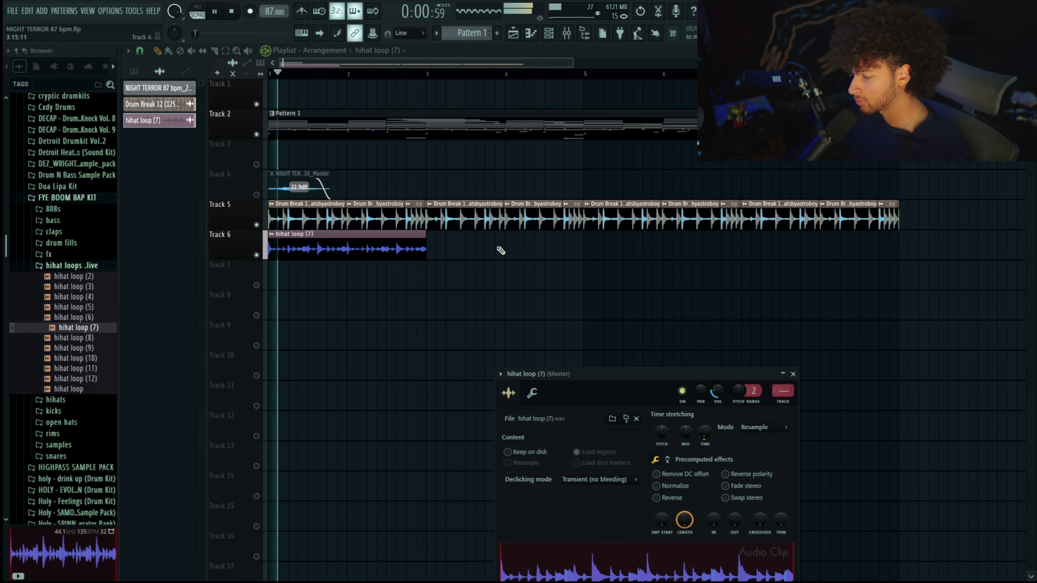
# Repeat hihat loop (7) on Track 6 across the eight bars and make the repeated clip at bar 3 unique
pyautogui.click(449, 249)
pyautogui.hotkey('ctrl', 'b')
pyautogui.hotkey('ctrl', 'b')
pyautogui.hotkey('ctrl', 'b')
pyautogui.press('Delete')
pyautogui.scroll(3, 370, 287)
pyautogui.rightClick(394, 239)
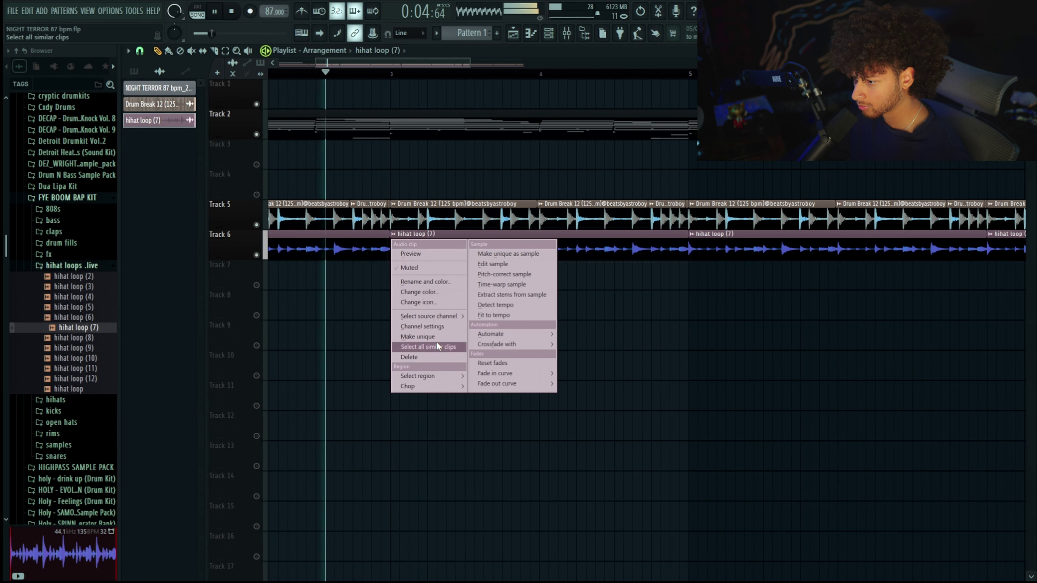
pyautogui.click(437, 341)
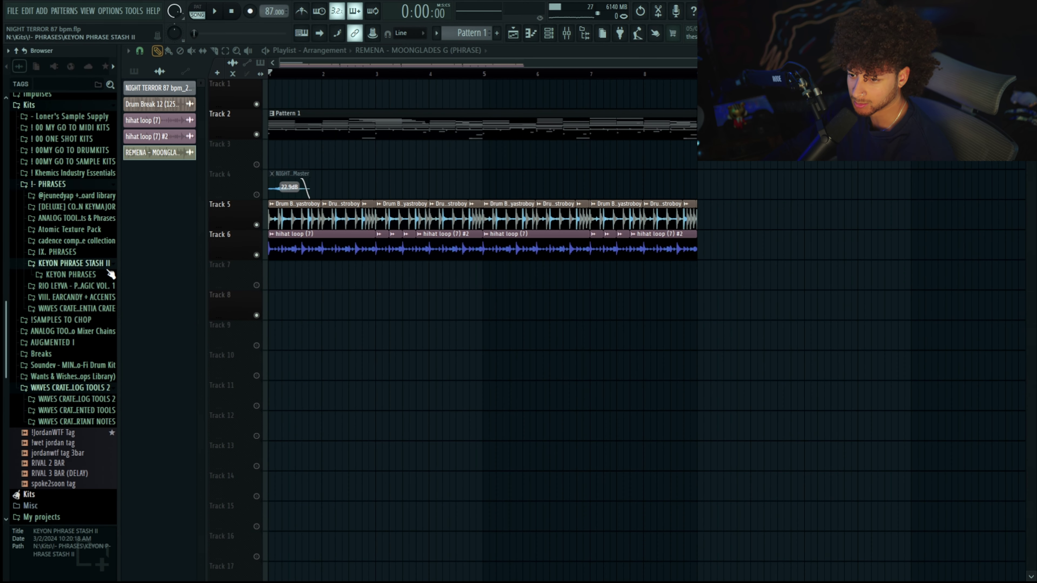
# Add the REMENA - AMBIENT FLOWER (TEXTURE) sample to Track 7 from bar 1 and set its pitch shift to +700 cents
pyautogui.click(82, 274)
pyautogui.click(82, 274)
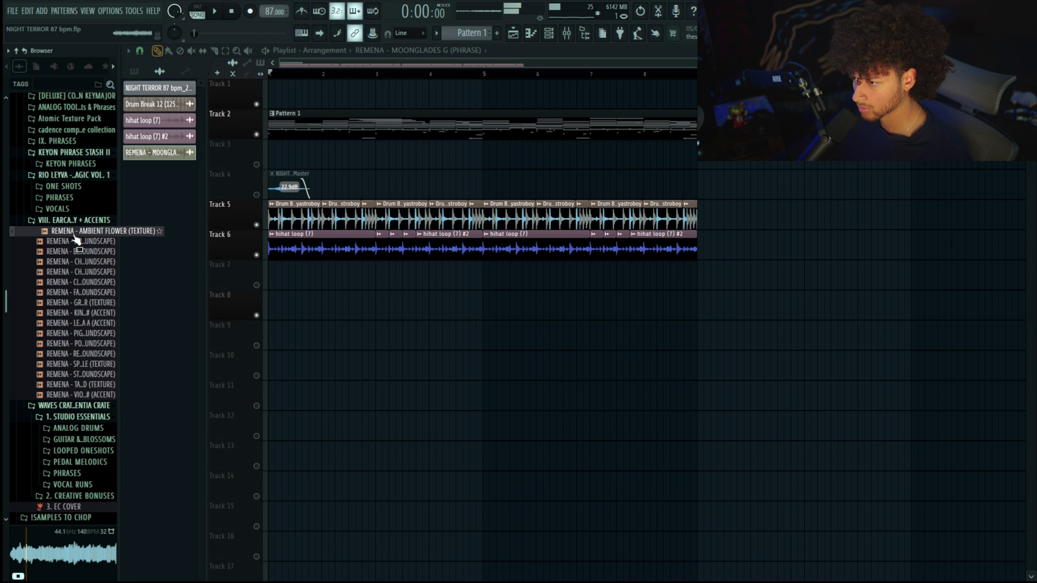
pyautogui.moveTo(80, 236); pyautogui.dragTo(393, 282)
pyautogui.moveTo(393, 282); pyautogui.dragTo(321, 281)
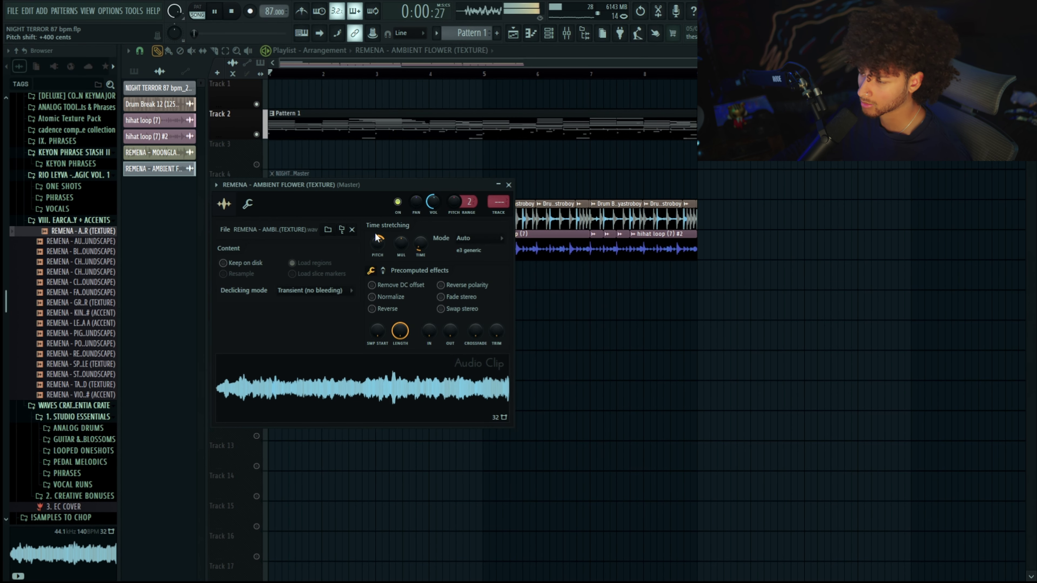
pyautogui.moveTo(378, 243); pyautogui.dragTo(378, 237)
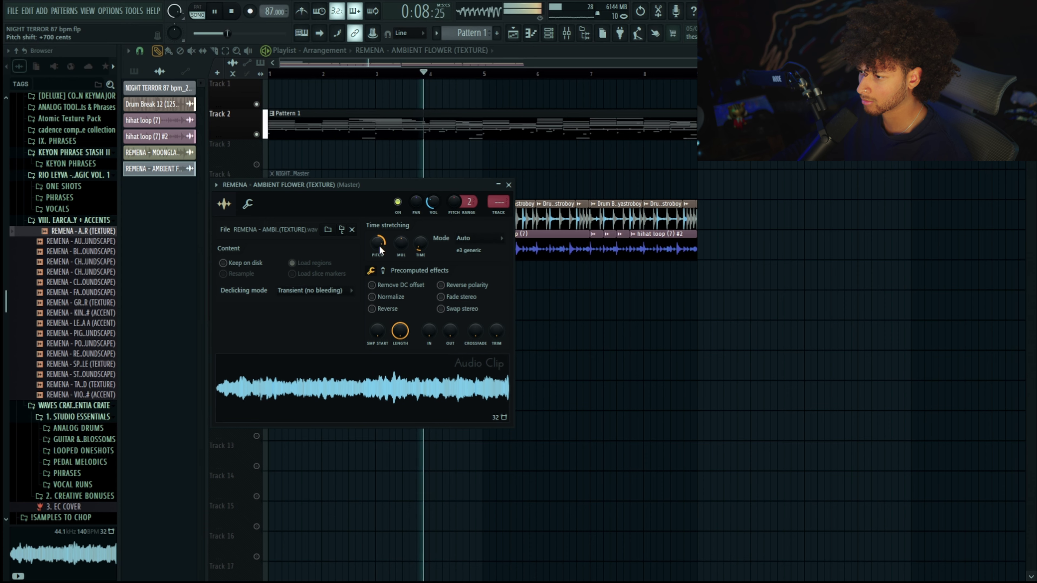
# Repeat the ambient texture clip at bar 5 as a unique copy and set its pitch shift to -300 cents
pyautogui.moveTo(604, 301); pyautogui.dragTo(472, 279)
pyautogui.hotkey('ctrl', 'b')
pyautogui.click(486, 264)
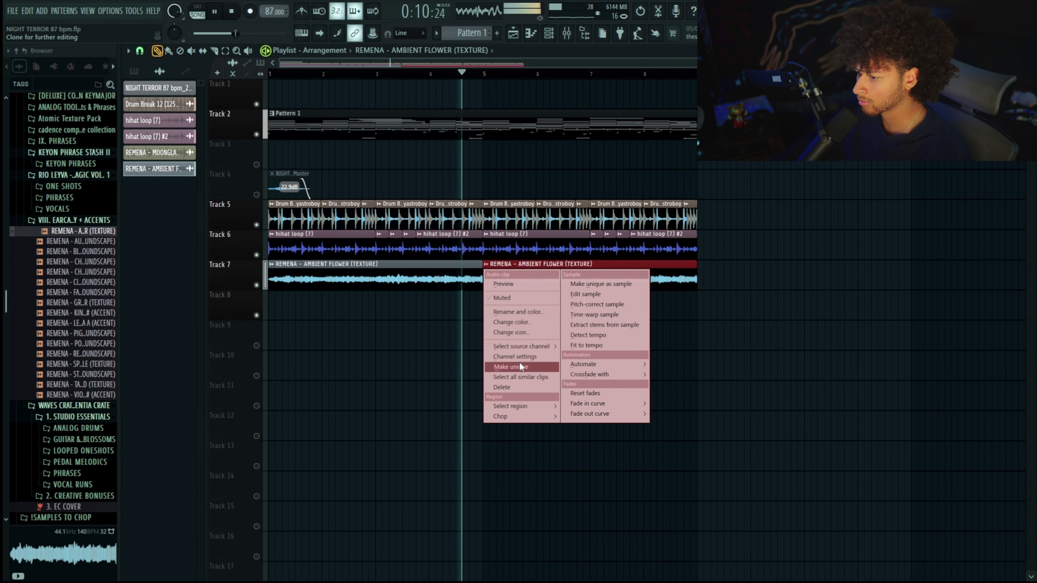
pyautogui.click(521, 366)
pyautogui.doubleClick(530, 285)
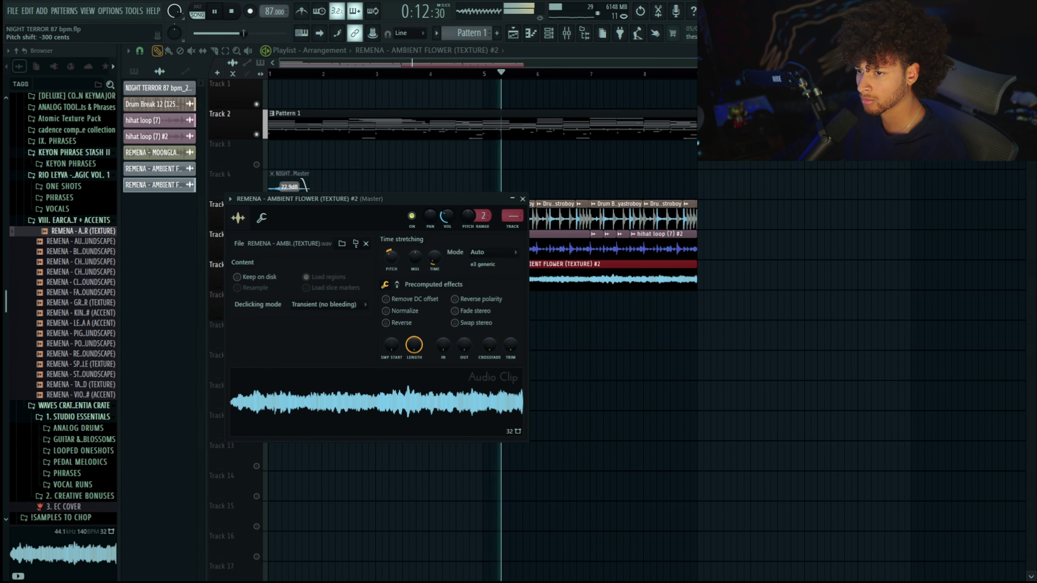
# Set the channel volume of the second ambient texture clip to 27%
pyautogui.keyDown('ctrl'); pyautogui.click(652, 327); pyautogui.keyUp('ctrl')
pyautogui.doubleClick(613, 275)
pyautogui.moveTo(447, 216); pyautogui.dragTo(448, 204)
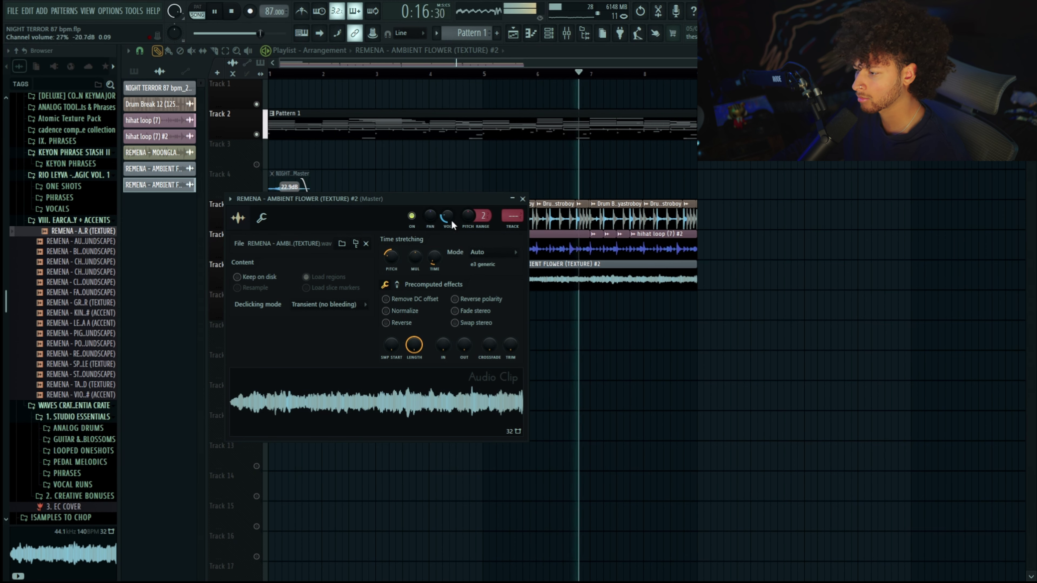
pyautogui.keyDown('ctrl'); pyautogui.click(587, 340); pyautogui.keyUp('ctrl')
pyautogui.scroll(-4, 587, 341)
# Switch the channel rack from the Audio group to all channels to reach the instrument and drum channels
pyautogui.press('F6')
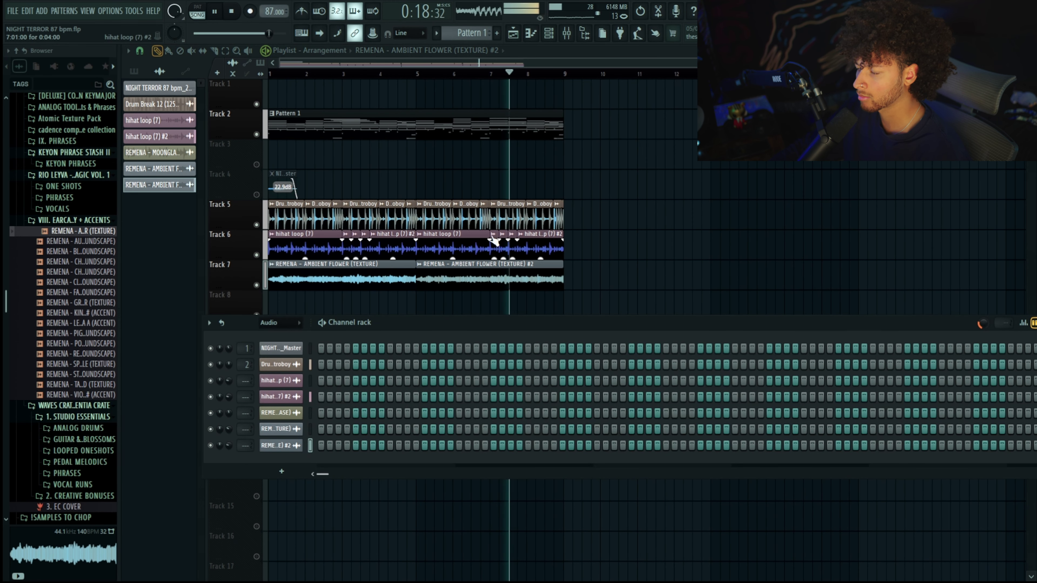
pyautogui.click(279, 323)
pyautogui.click(281, 335)
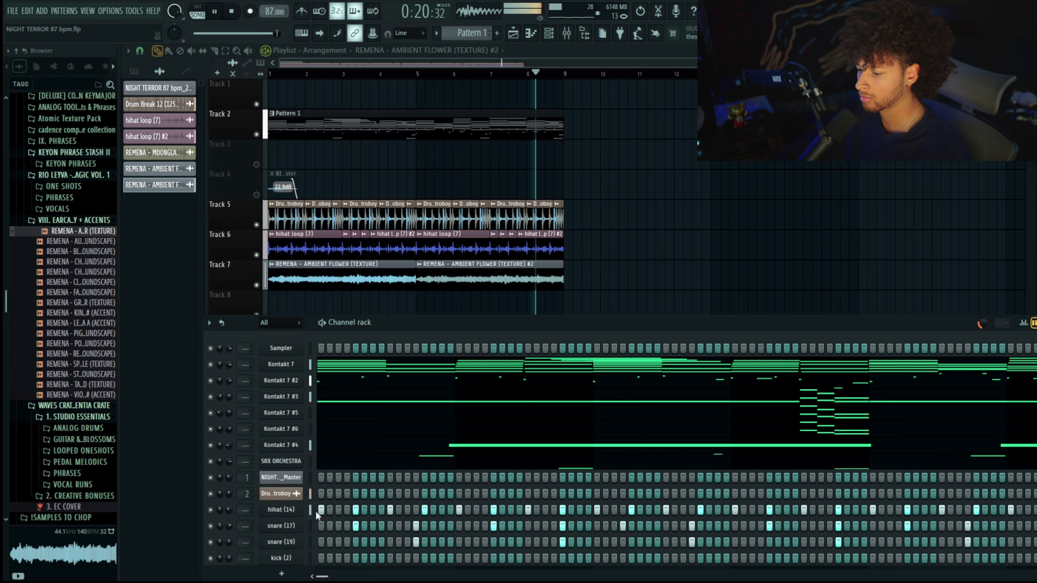
pyautogui.scroll(-2, 356, 511)
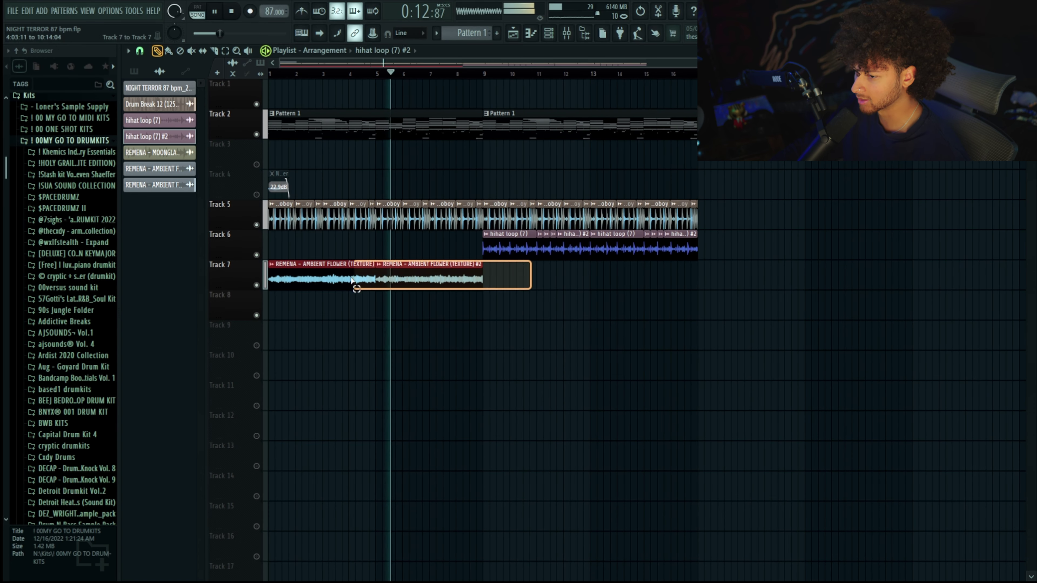
# Try removing the two ambient texture clips from the first eight bars of Track 7
pyautogui.moveTo(359, 289); pyautogui.dragTo(577, 287)
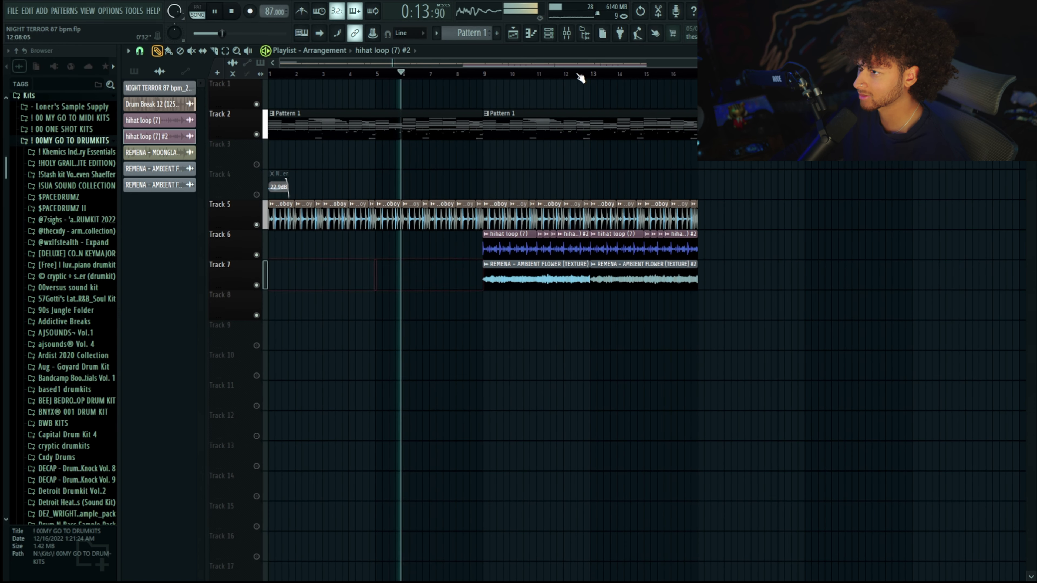
pyautogui.hotkey('ctrl', 'z')
# Create an automation clip for the FabFilter Pro-Q 3 mix level on the Drum Break 12 mixer track
pyautogui.click(567, 37)
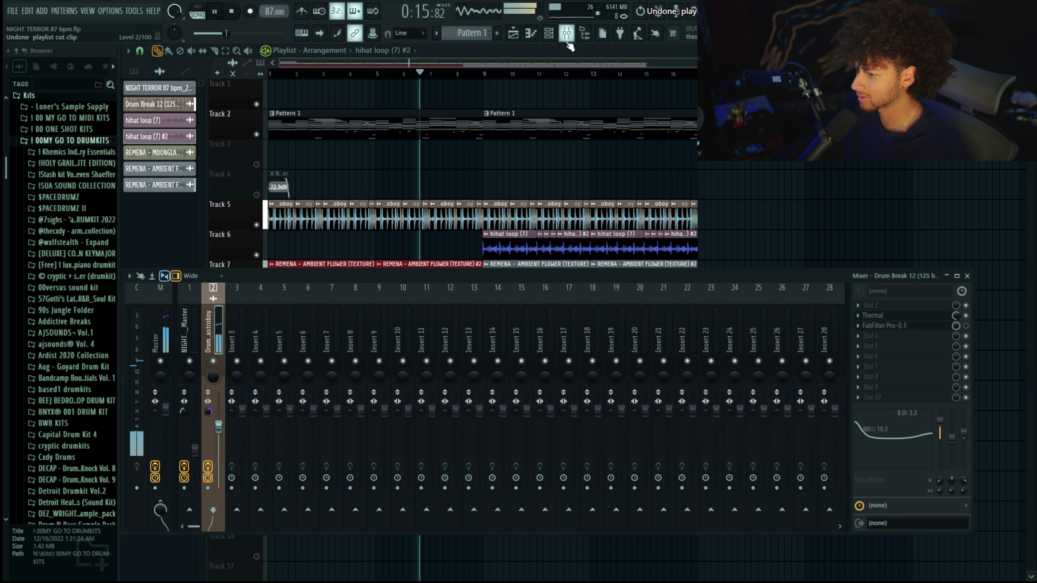
pyautogui.rightClick(956, 326)
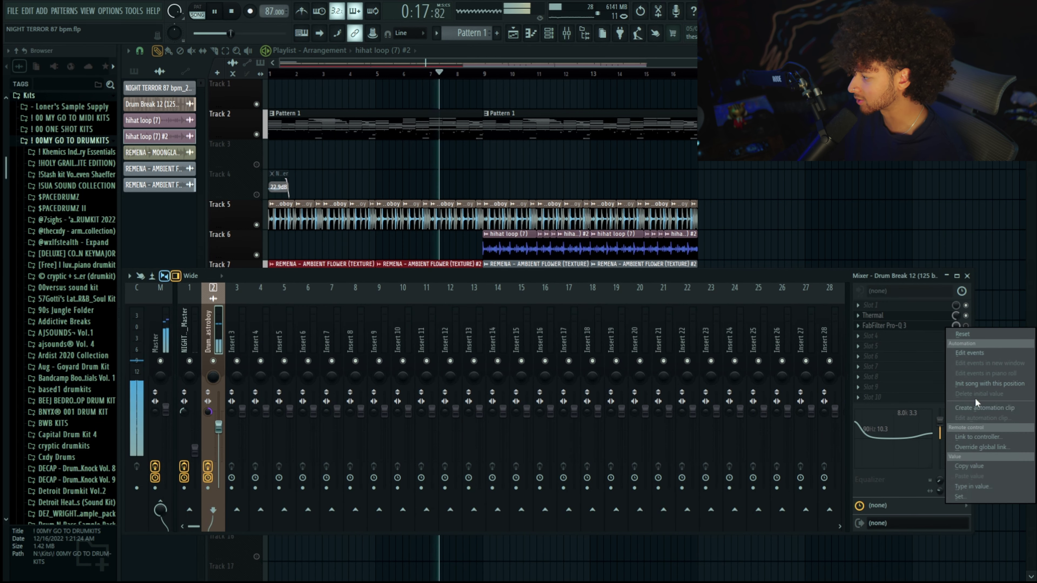
pyautogui.click(979, 398)
# Shape the Pro-Q 3 mix level automation to stay at minimum through bar 8 and jump to maximum at bar 9
pyautogui.rightClick(494, 100)
pyautogui.moveTo(495, 100); pyautogui.dragTo(500, 122)
pyautogui.rightClick(486, 93)
pyautogui.scroll(-3, 395, 136)
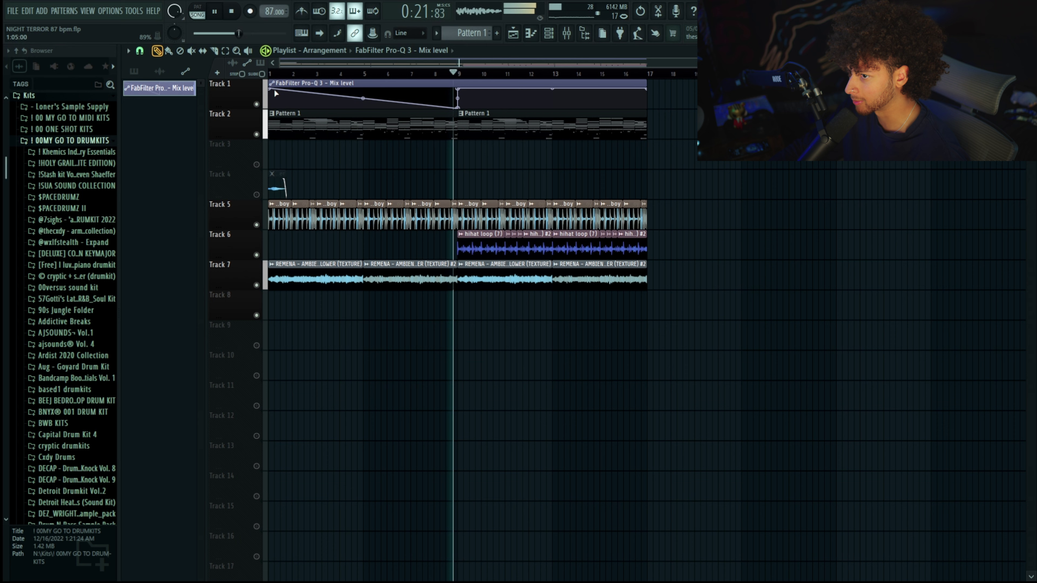
pyautogui.moveTo(273, 89); pyautogui.dragTo(245, 184)
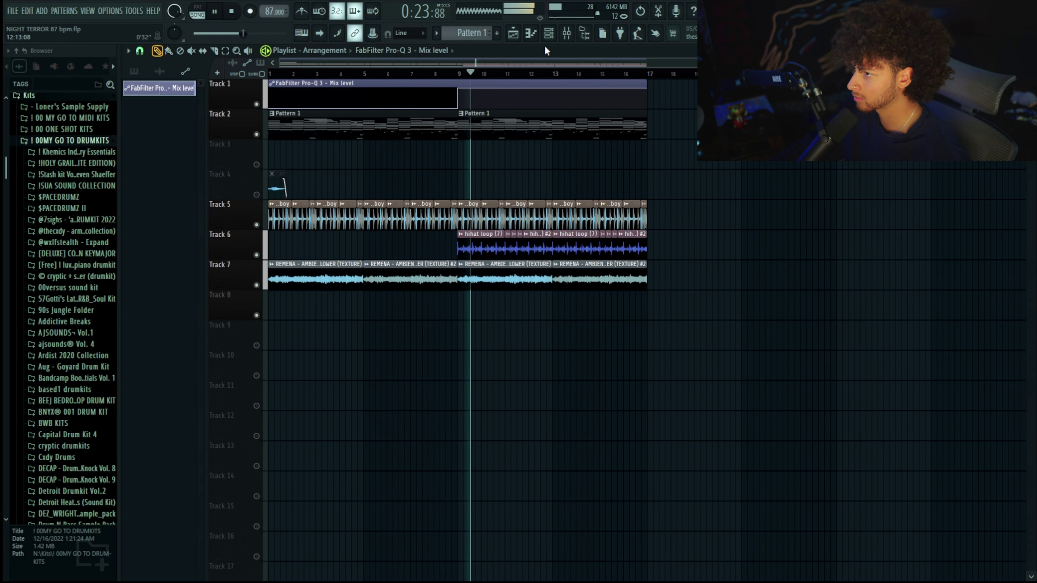
# Open the channel rack and display all channel groups
pyautogui.press('F6')
pyautogui.click(286, 322)
pyautogui.click(284, 334)
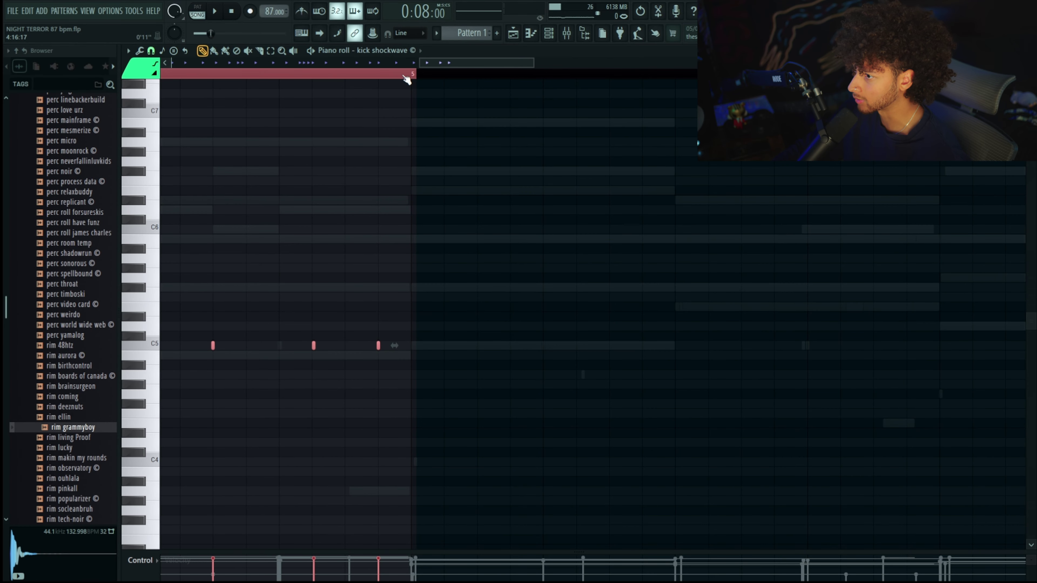
# Extend the time selection in the kick shockwave piano roll to the start of bar 5
pyautogui.moveTo(415, 74); pyautogui.dragTo(426, 74)
pyautogui.scroll(4, 411, 75)
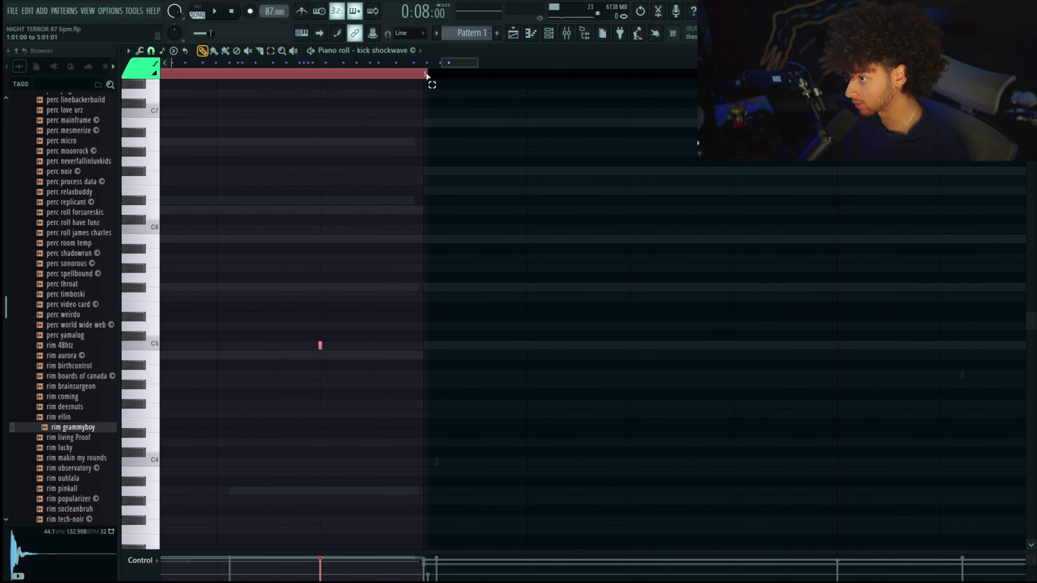
pyautogui.scroll(-4, 441, 118)
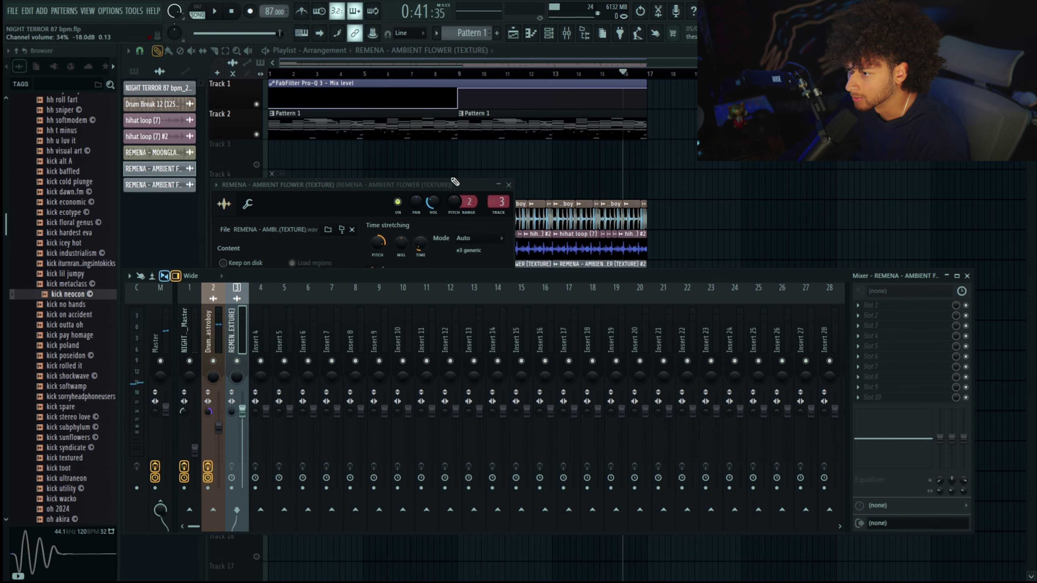
# Route the second ambient texture clip to mixer track 3
pyautogui.rightClick(456, 182)
pyautogui.doubleClick(414, 271)
pyautogui.moveTo(512, 216); pyautogui.dragTo(512, 208)
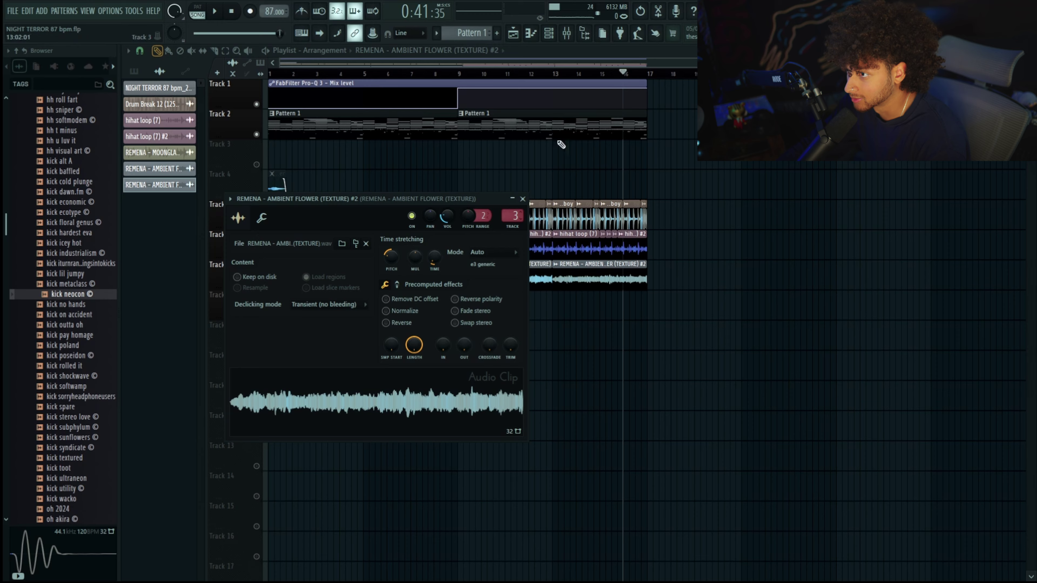
# Show the mixer and set the stereo separation of the ambient texture's track to 59% separated
pyautogui.click(567, 34)
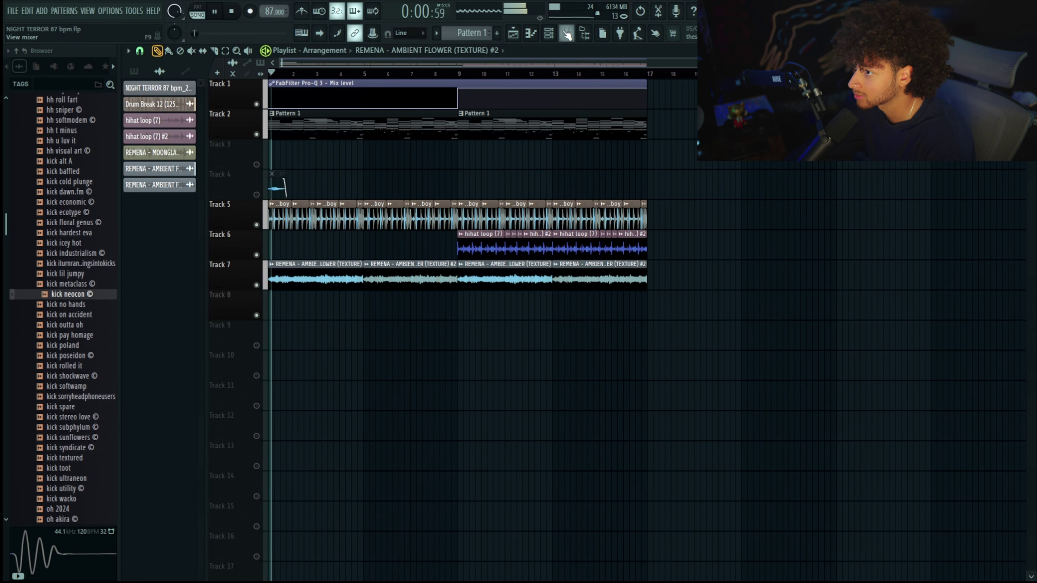
pyautogui.click(566, 38)
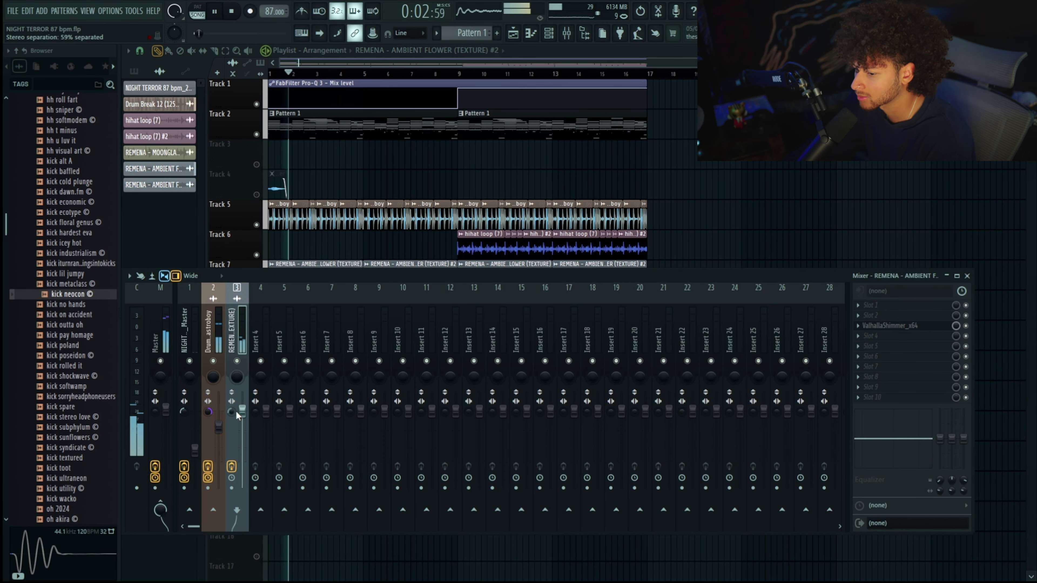
# Turn down the channel volumes of Kontakt 7 #5 and SRX ORCHESTRA in the channel rack
pyautogui.click(550, 33)
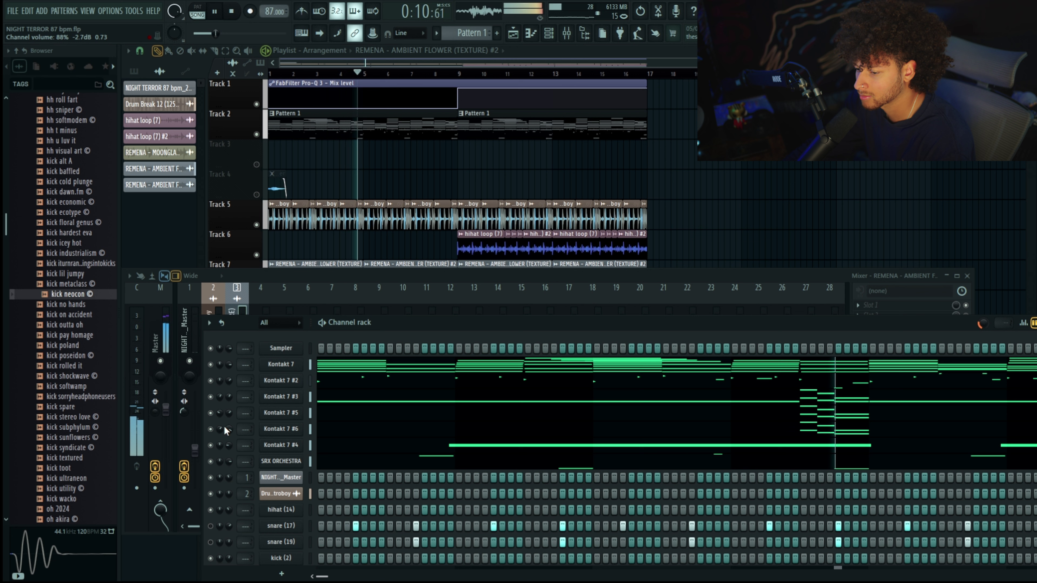
pyautogui.moveTo(229, 415)
pyautogui.mouseDown()
pyautogui.moveTo(229, 405)
pyautogui.moveTo(228, 418)
pyautogui.mouseUp()
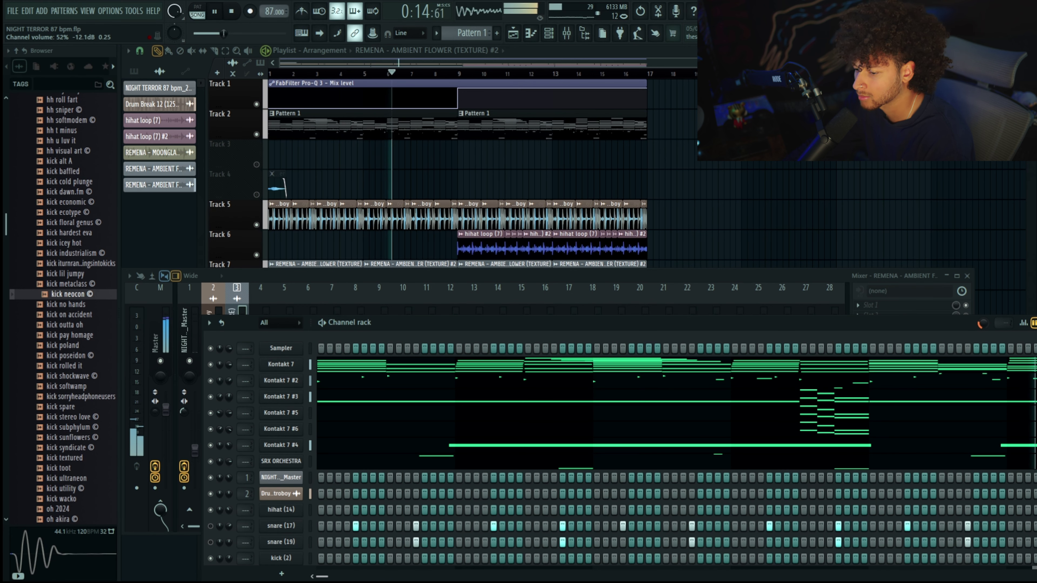
pyautogui.moveTo(228, 459); pyautogui.dragTo(229, 462)
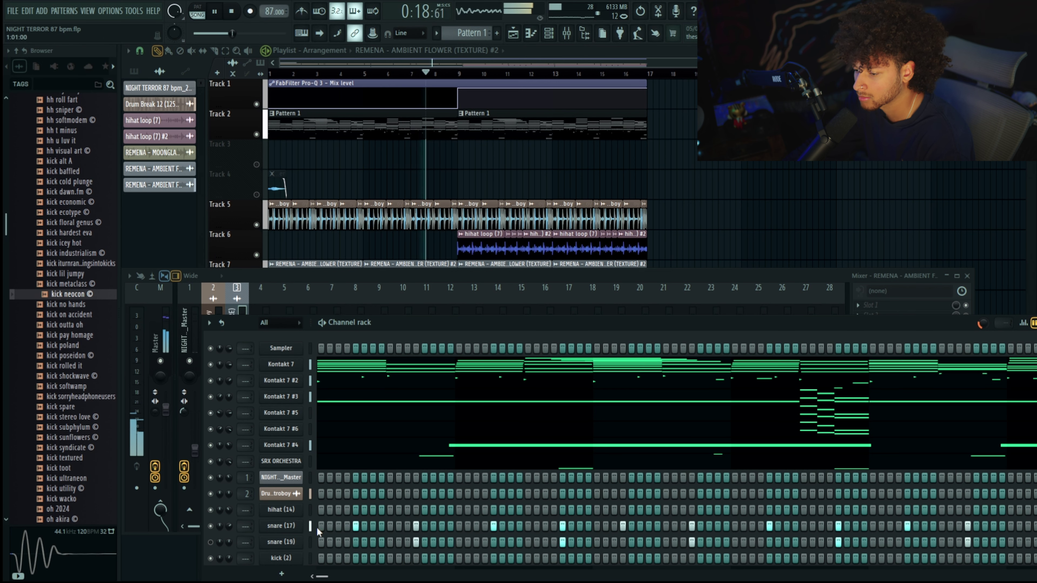
# Open the snare (17) channel settings and enable Reverse polarity on its sample
pyautogui.scroll(-3, 317, 533)
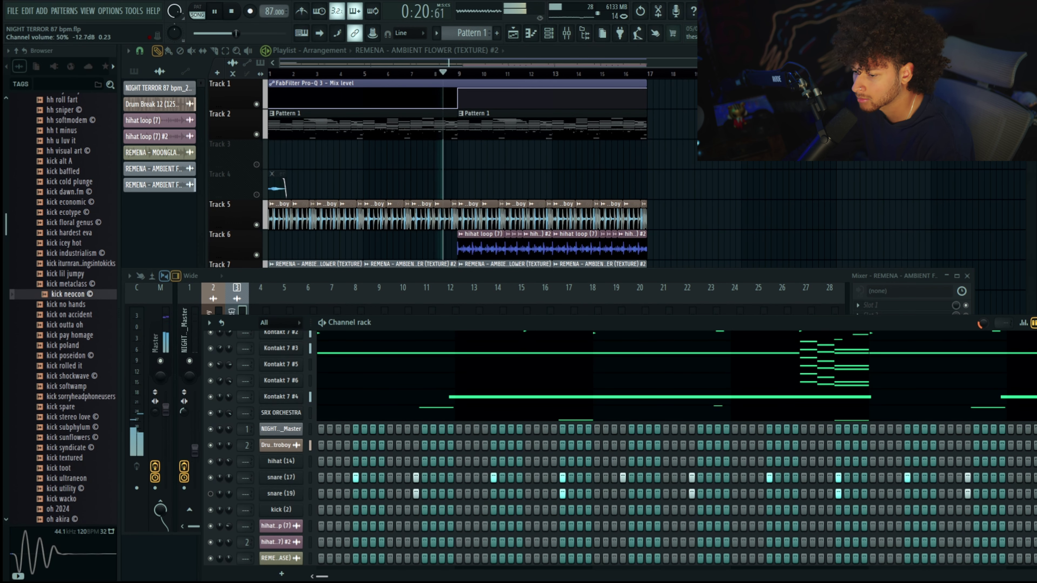
pyautogui.click(281, 484)
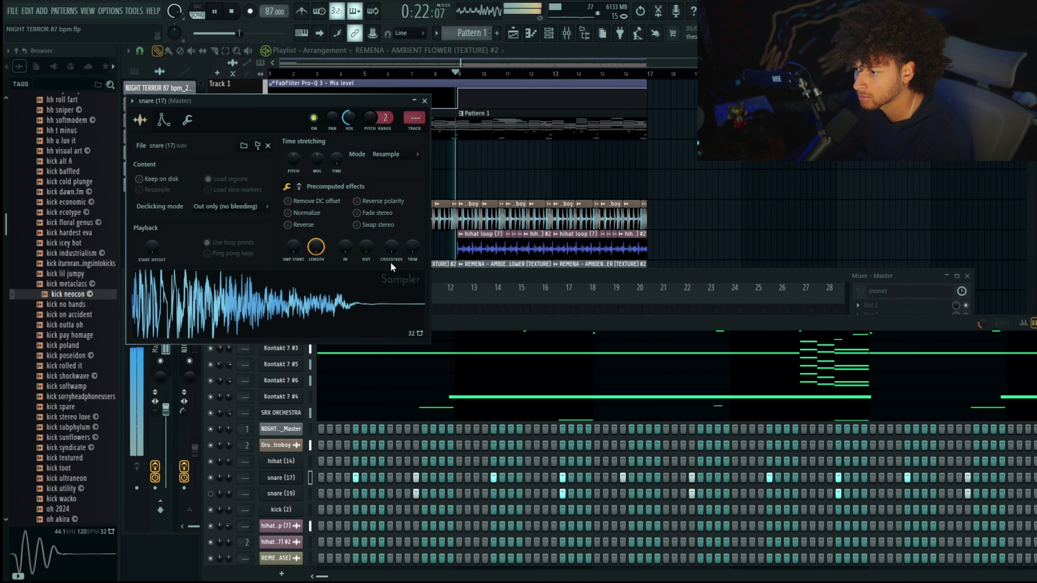
pyautogui.click(377, 203)
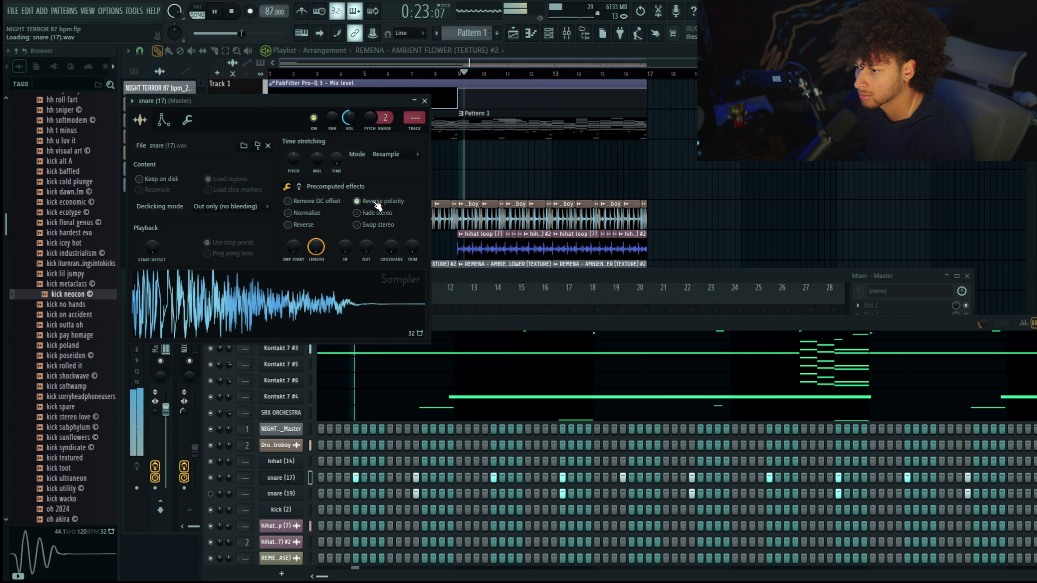
# Unmute snare (19) and balance the two snare volumes, with snare (17) at 37% and snare (19) at 46%
pyautogui.click(213, 495)
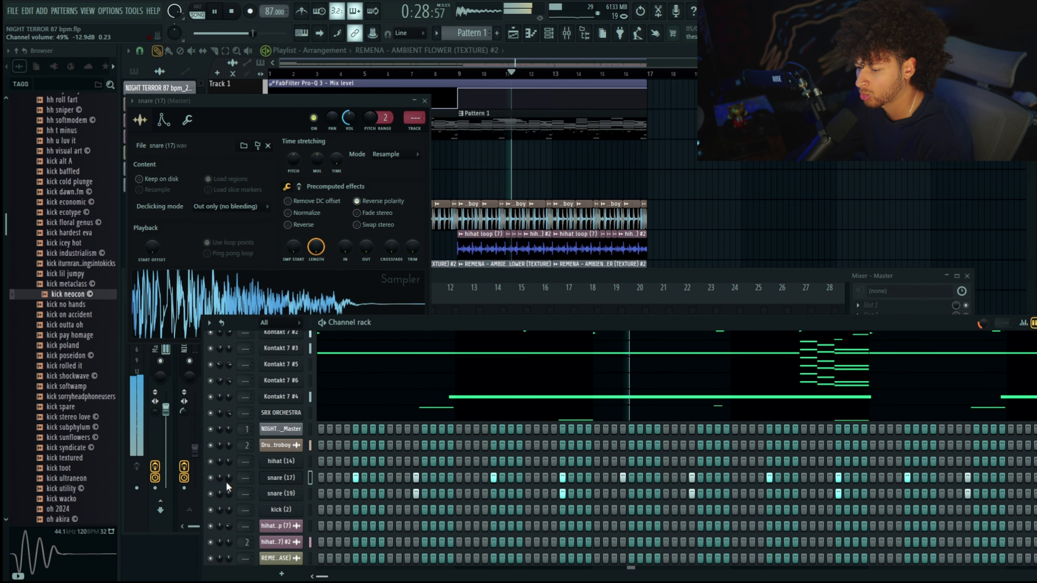
pyautogui.scroll(-5, 229, 480)
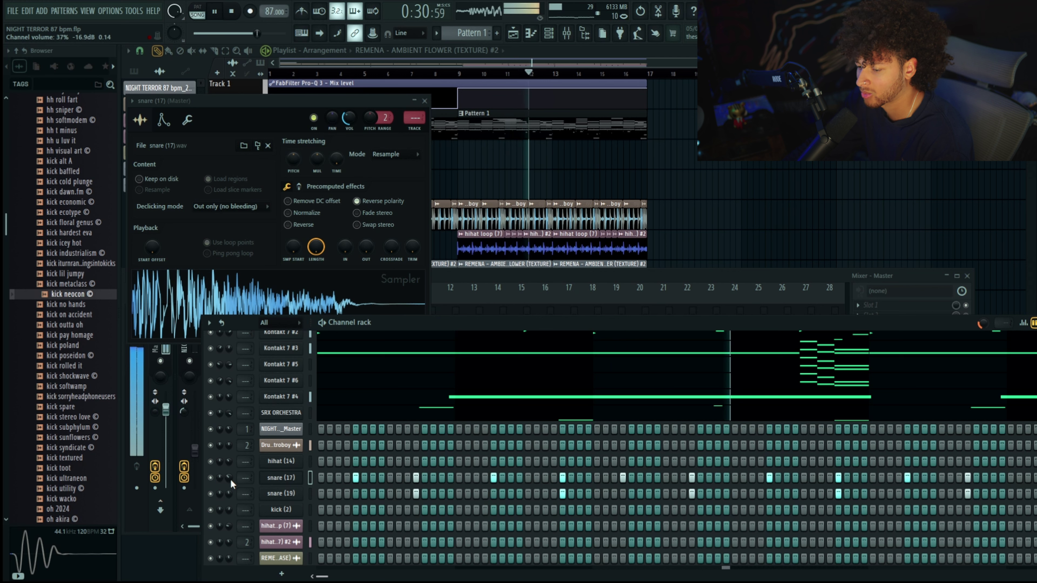
pyautogui.scroll(8, 230, 477)
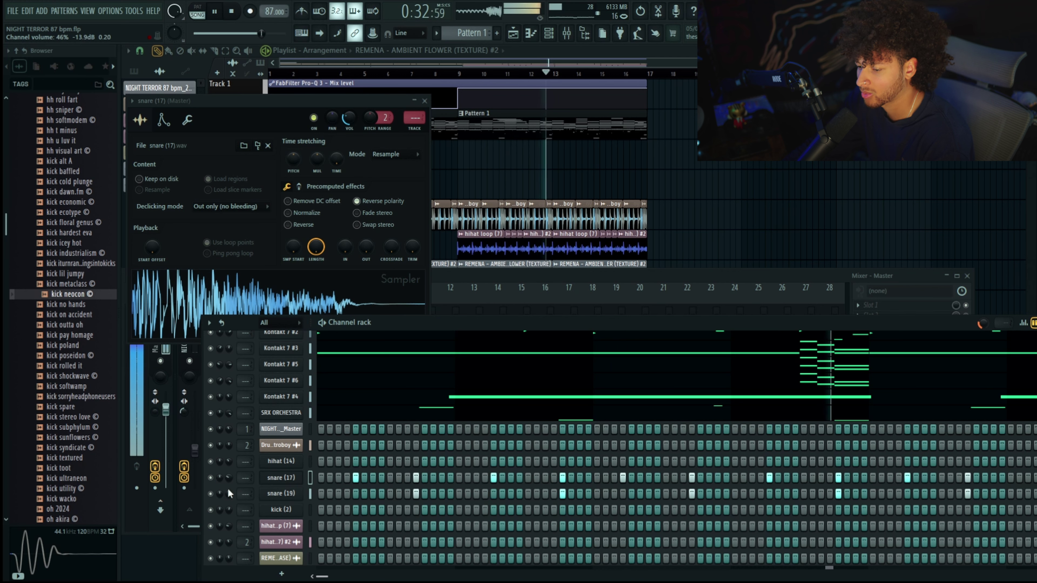
# Open the snare (19) channel settings and show its miscellaneous functions with the time shift control
pyautogui.click(280, 495)
pyautogui.click(313, 201)
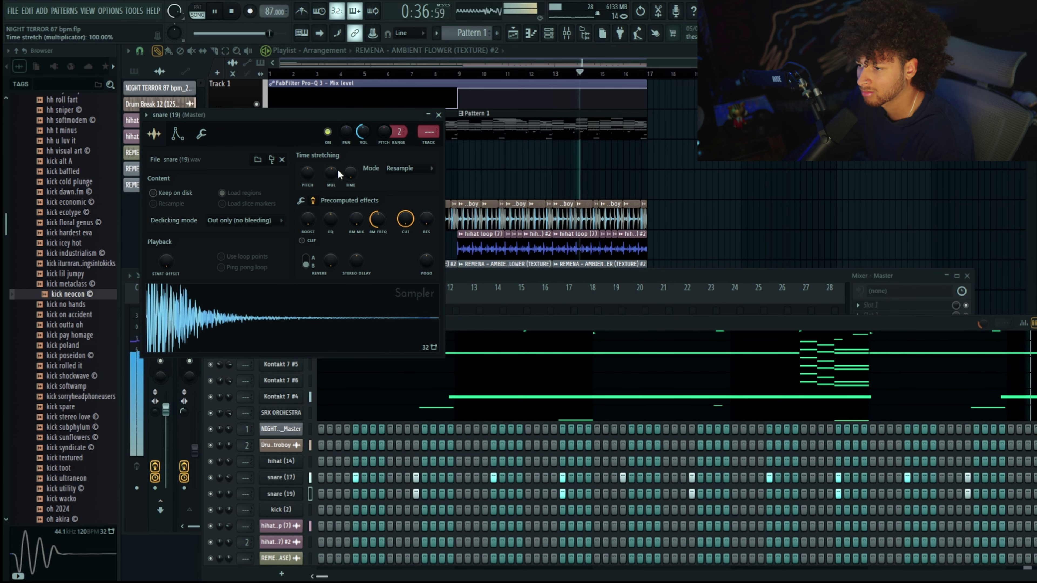
pyautogui.click(205, 135)
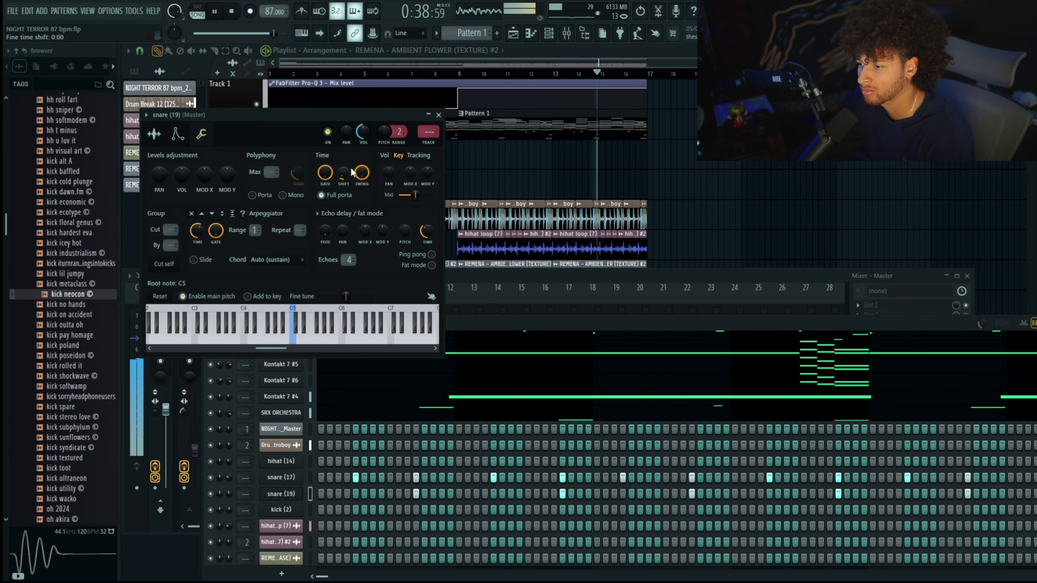